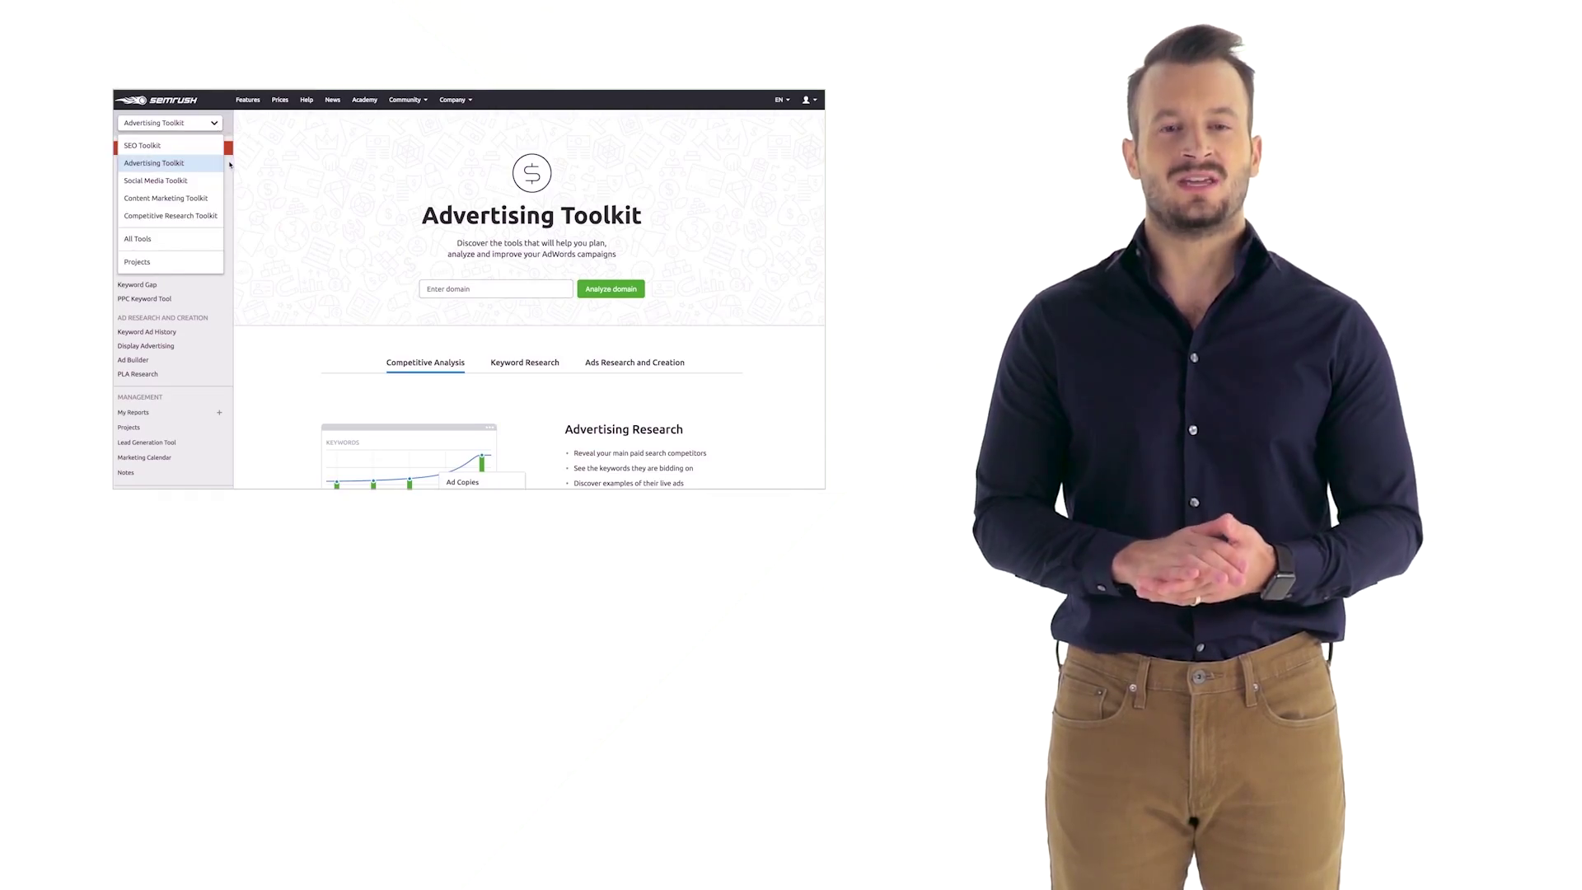
- Choose the Advertising Toolkit from the toolkit menu
left_click(229, 163)
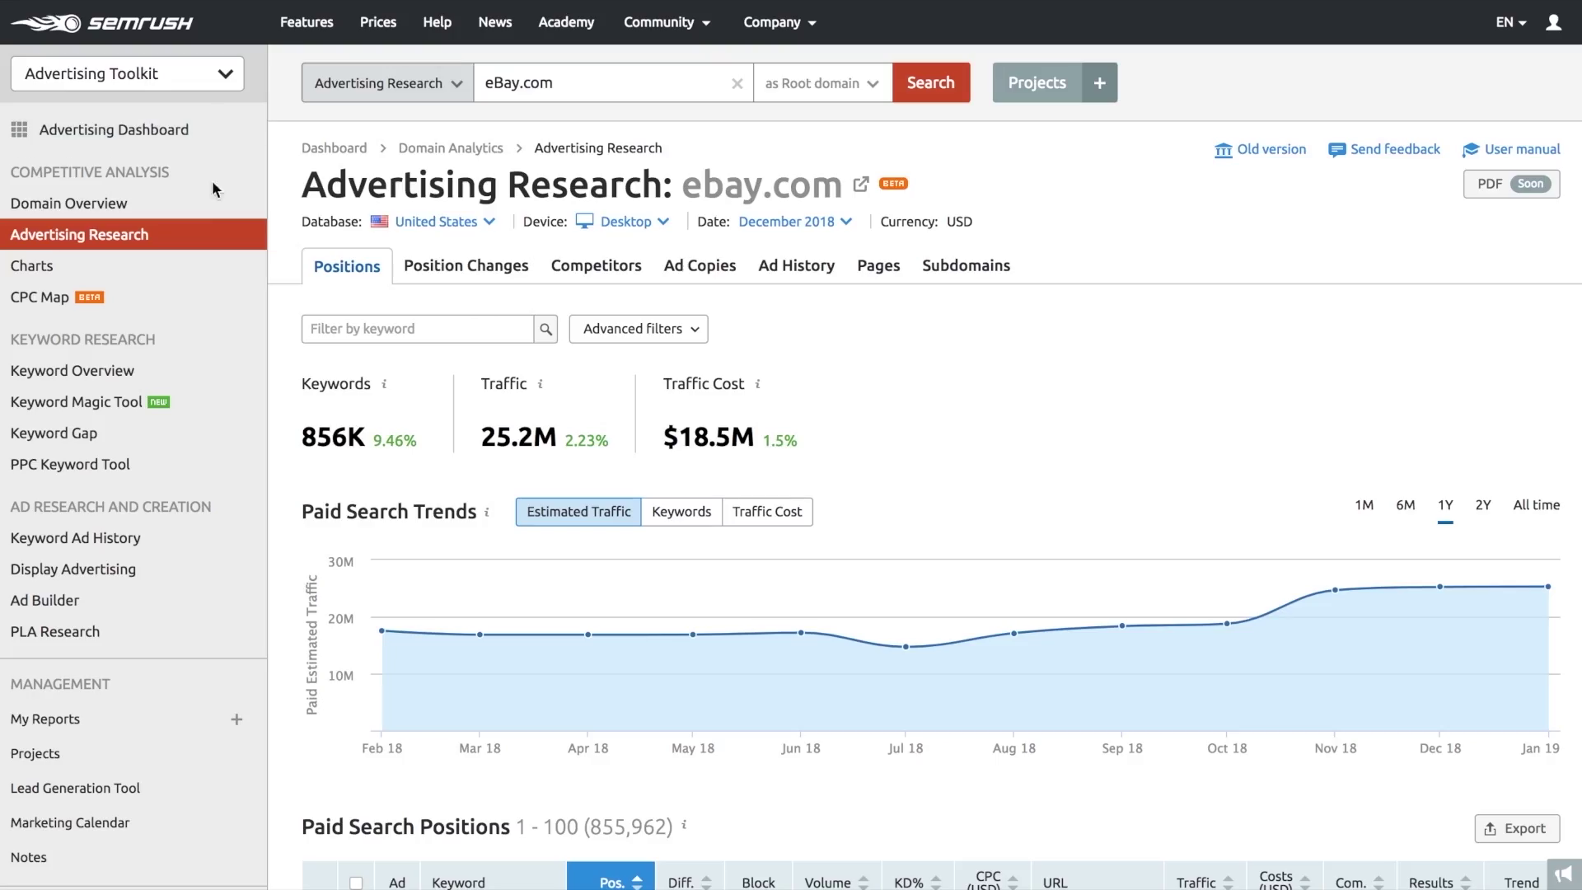
left_click(867, 92)
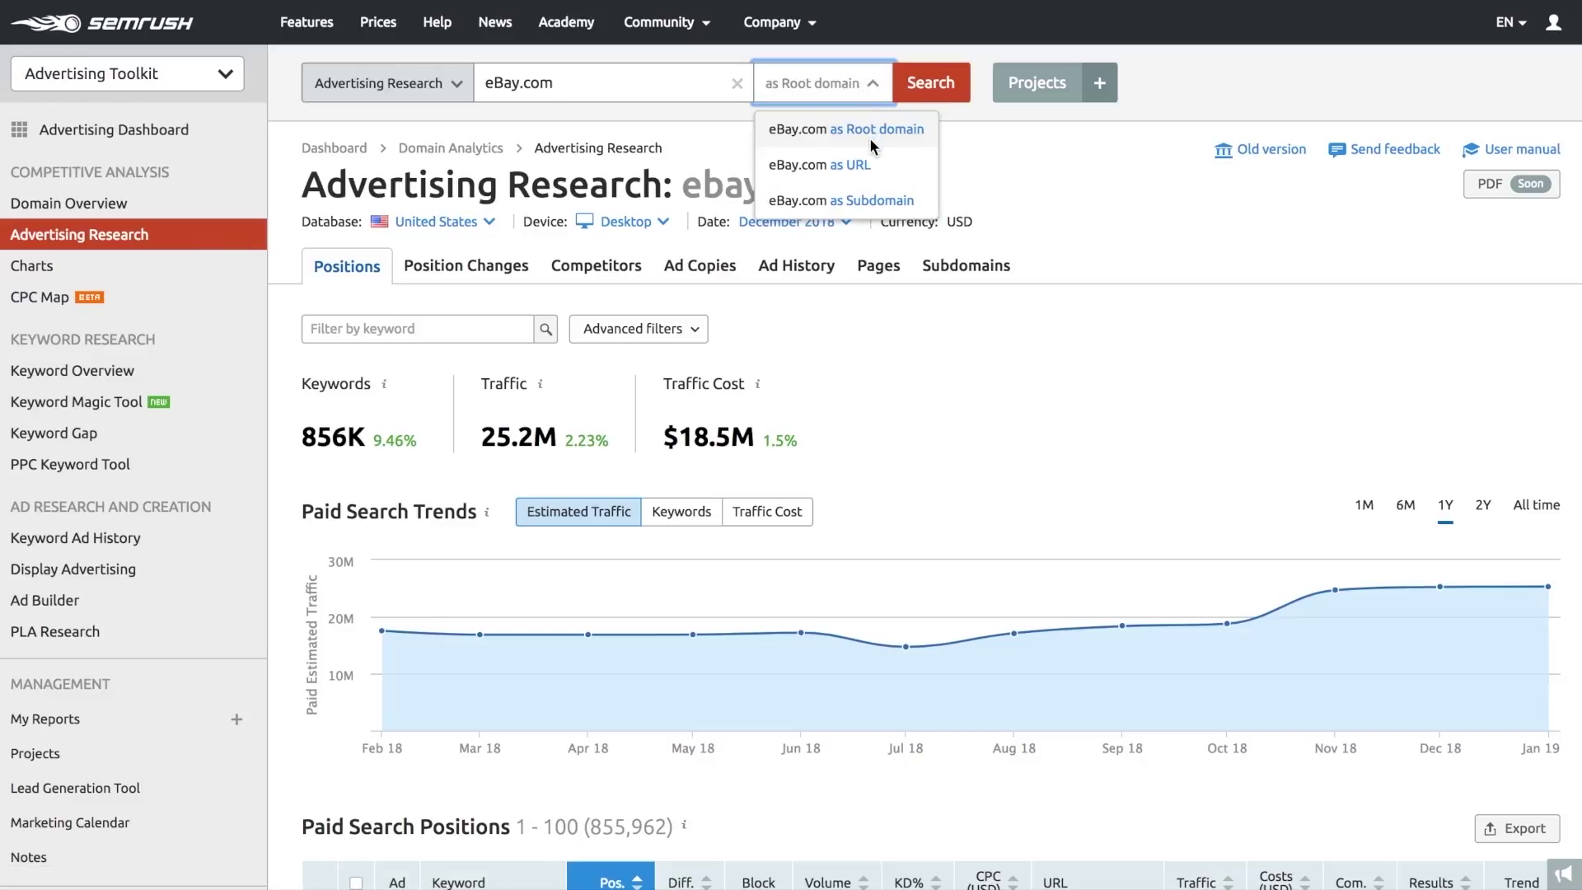
left_click(956, 198)
left_click(474, 222)
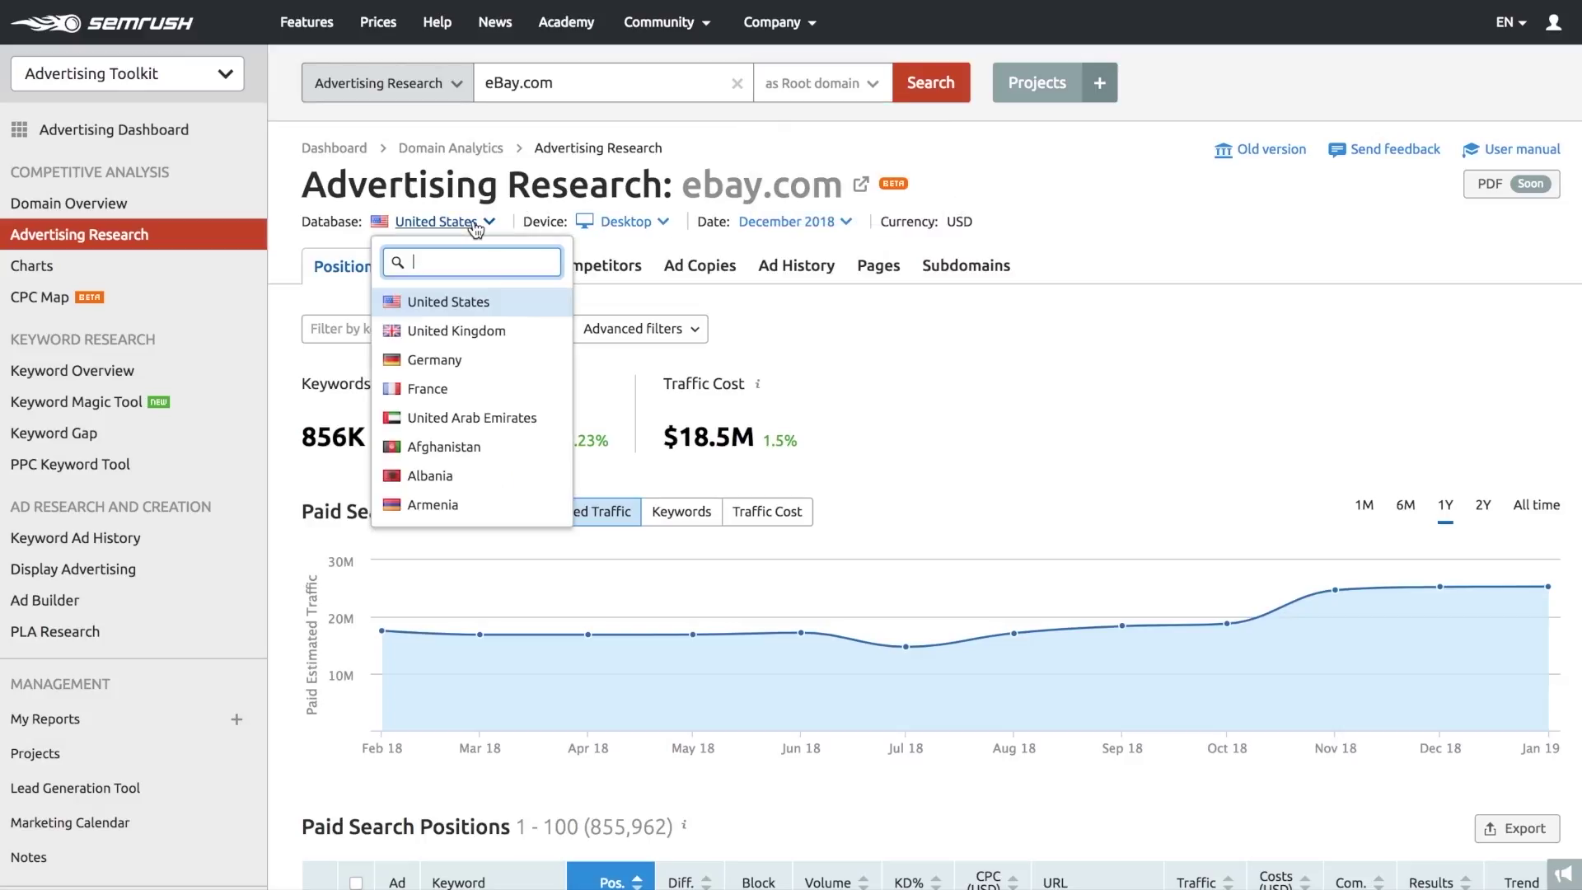
left_click(488, 223)
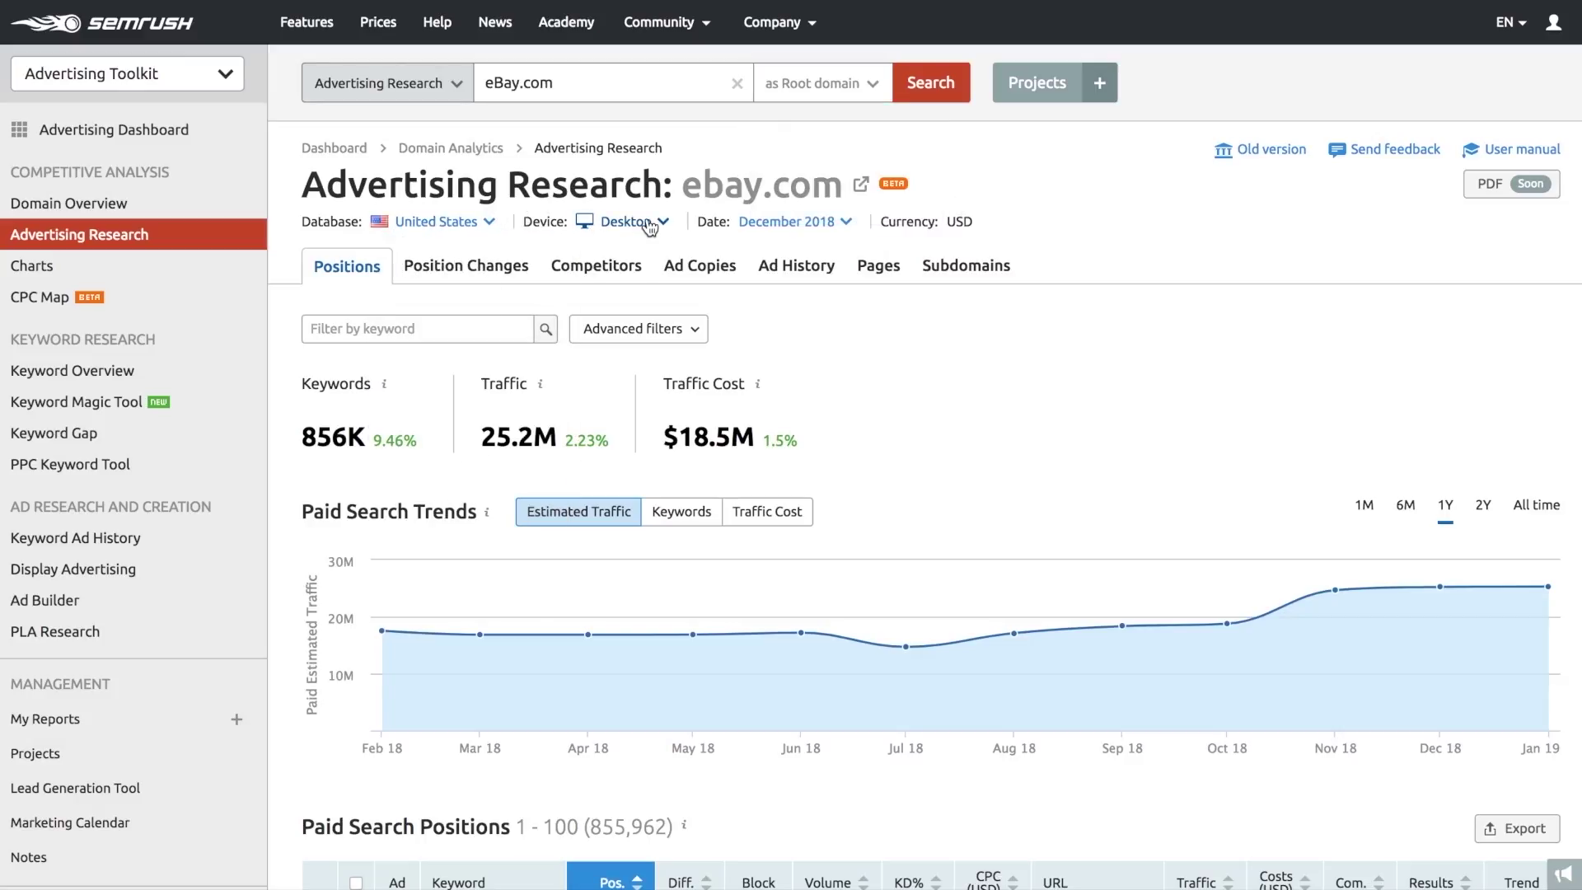
left_click(659, 222)
left_click(808, 223)
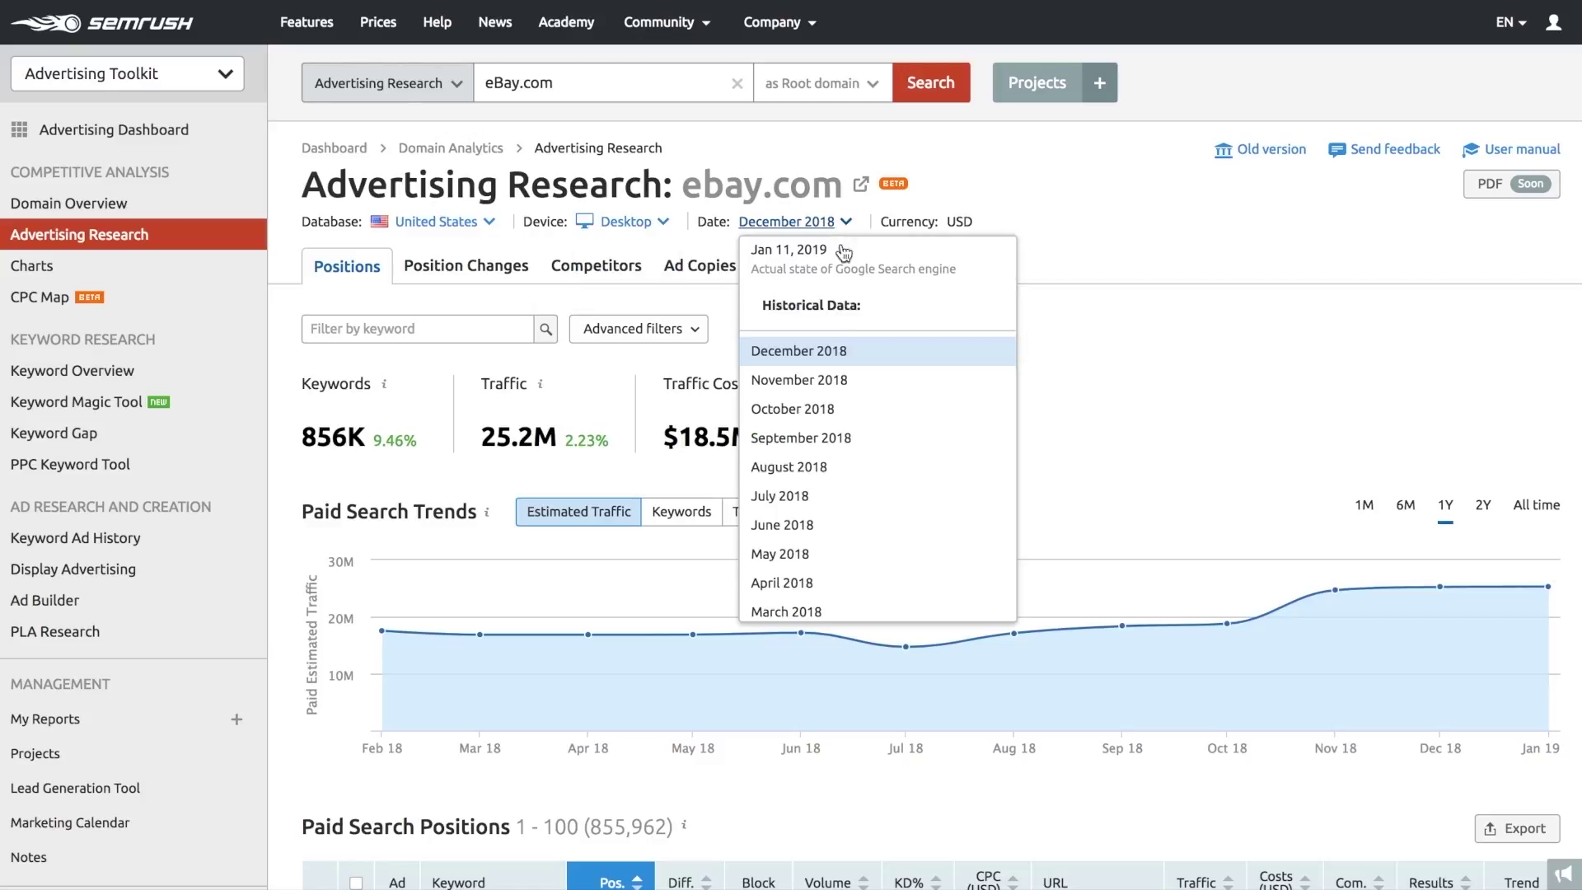
left_click(854, 325)
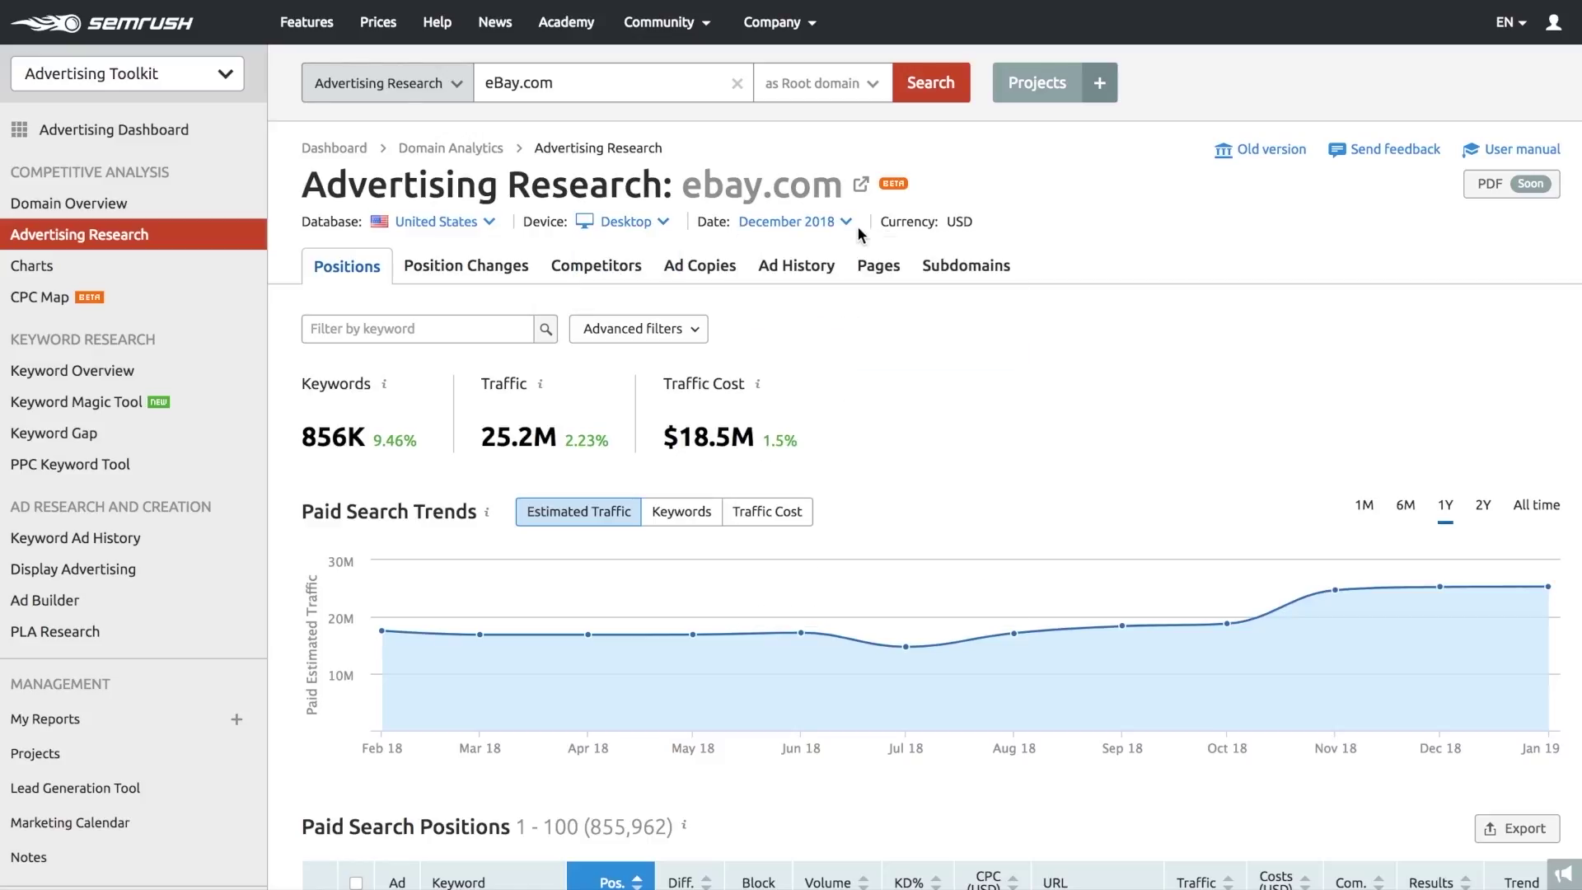
scroll(857, 235, "down", 5)
scroll(857, 235, "down", 4)
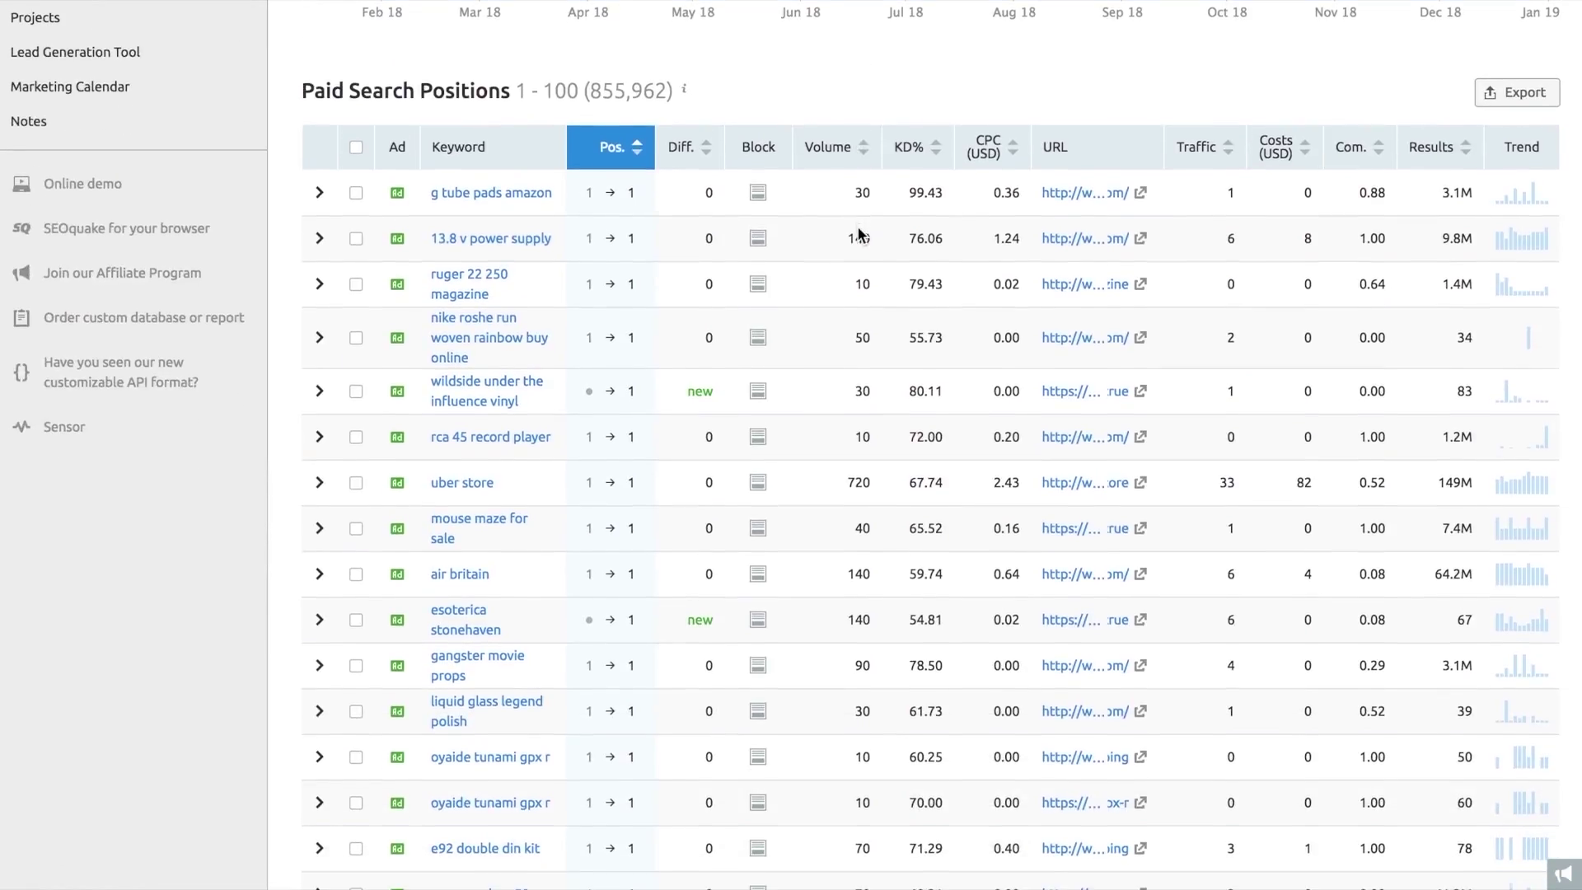
mouse_move(404, 292)
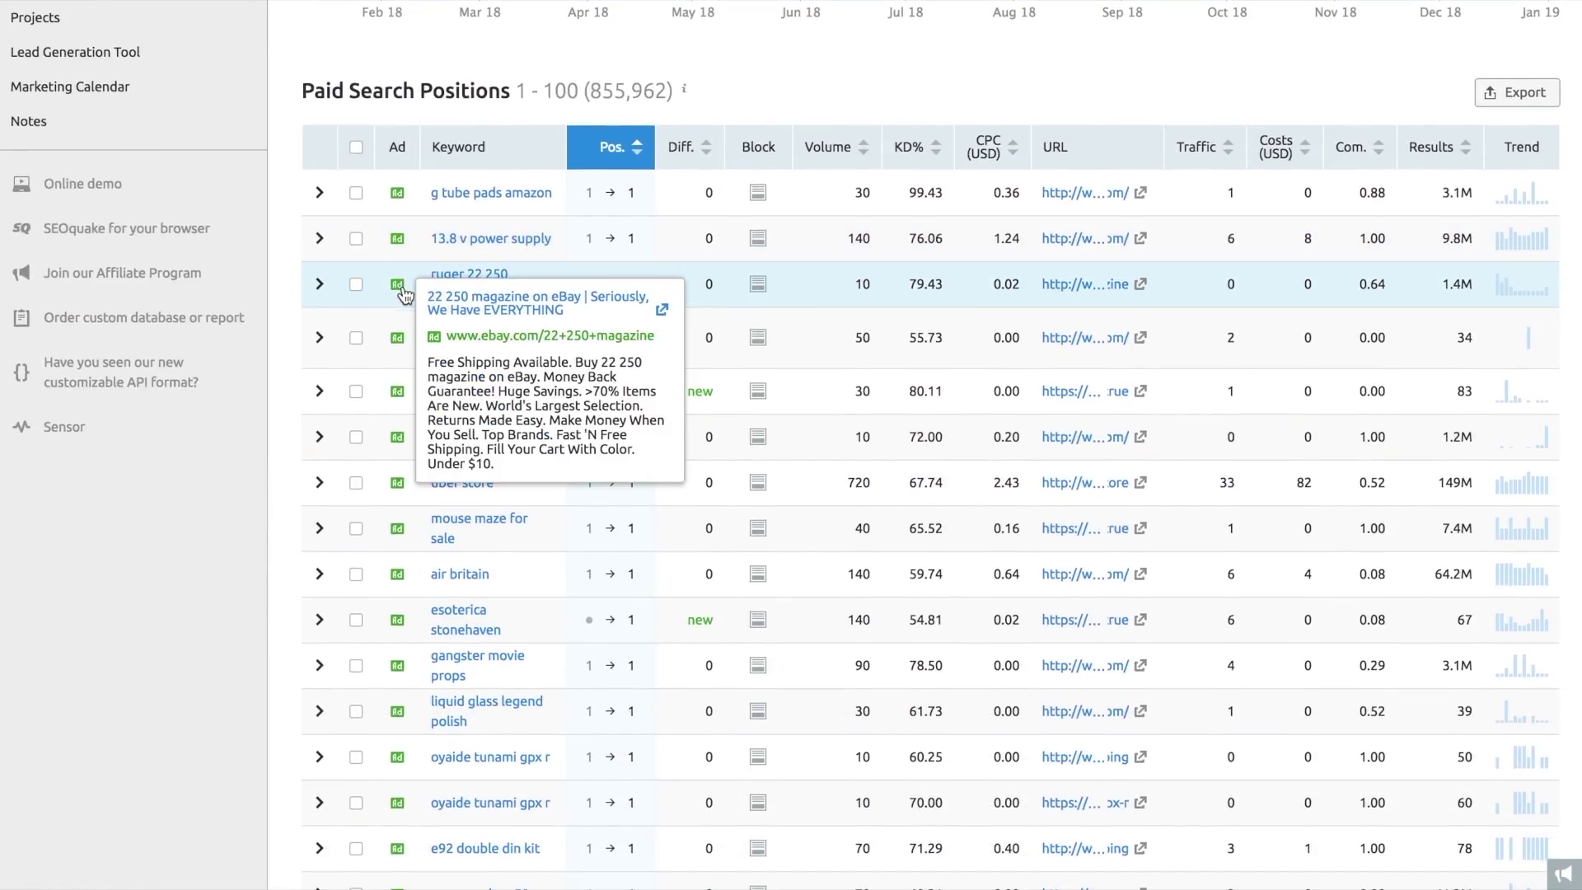
scroll(404, 293, "up", 8)
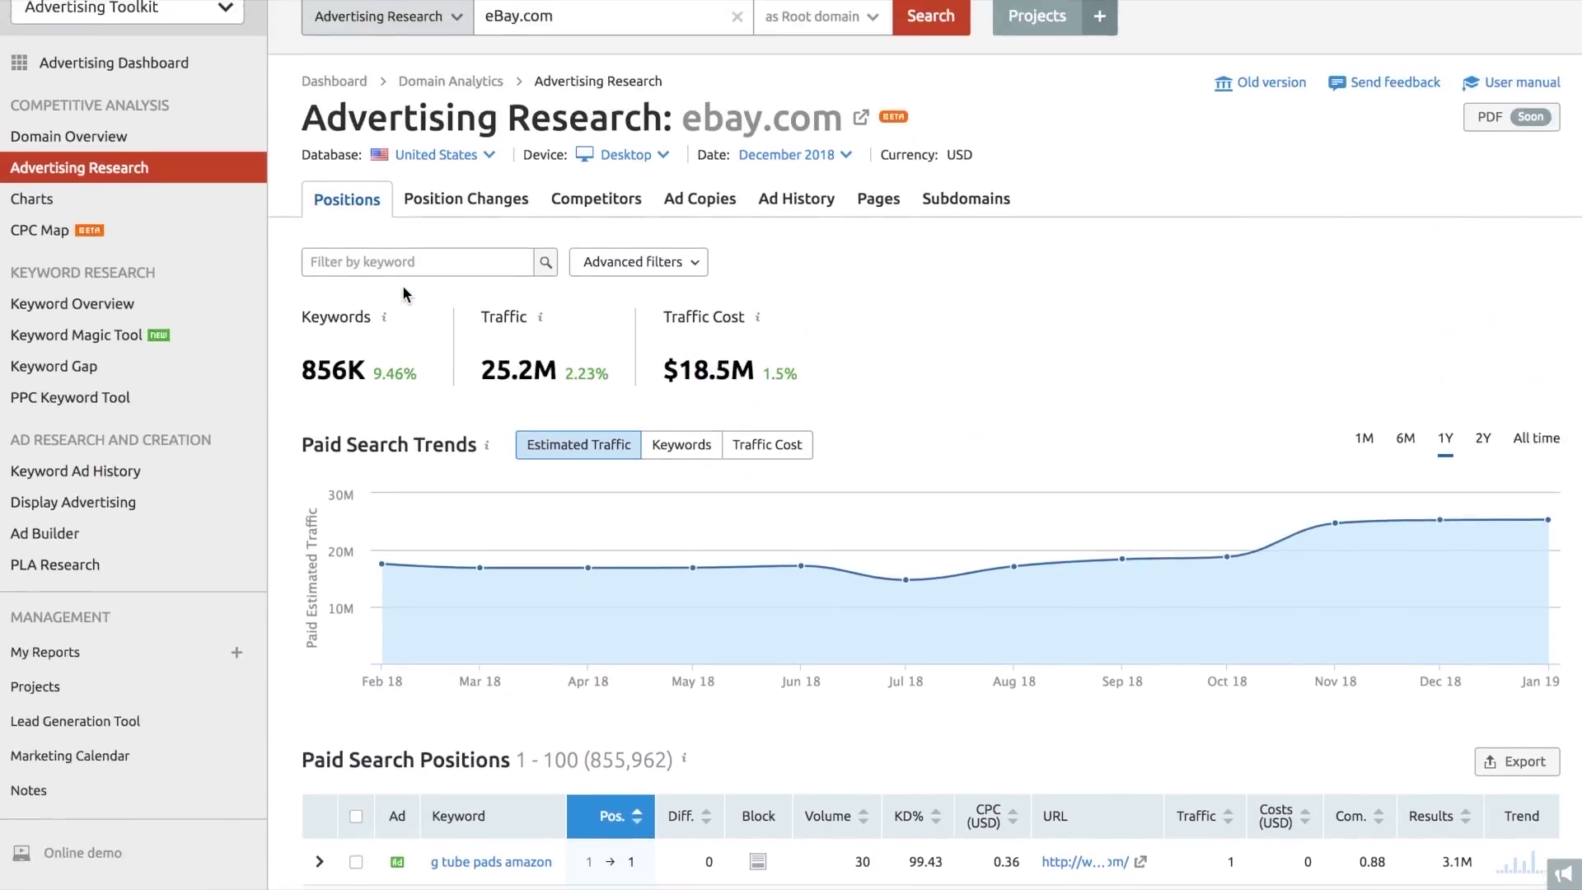
scroll(404, 293, "up", 1)
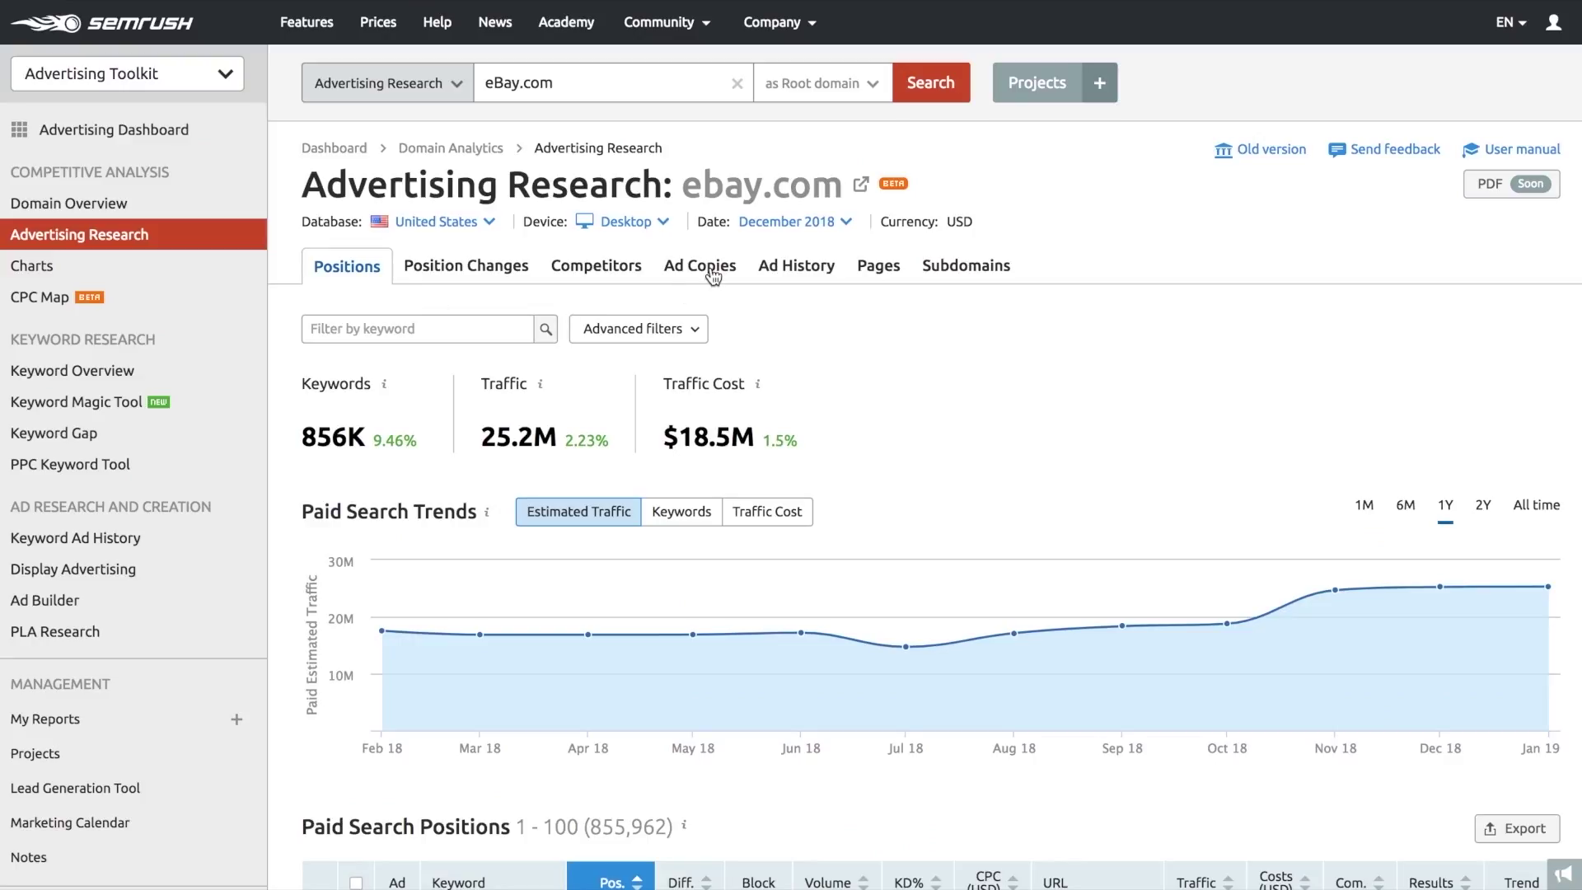
left_click(713, 276)
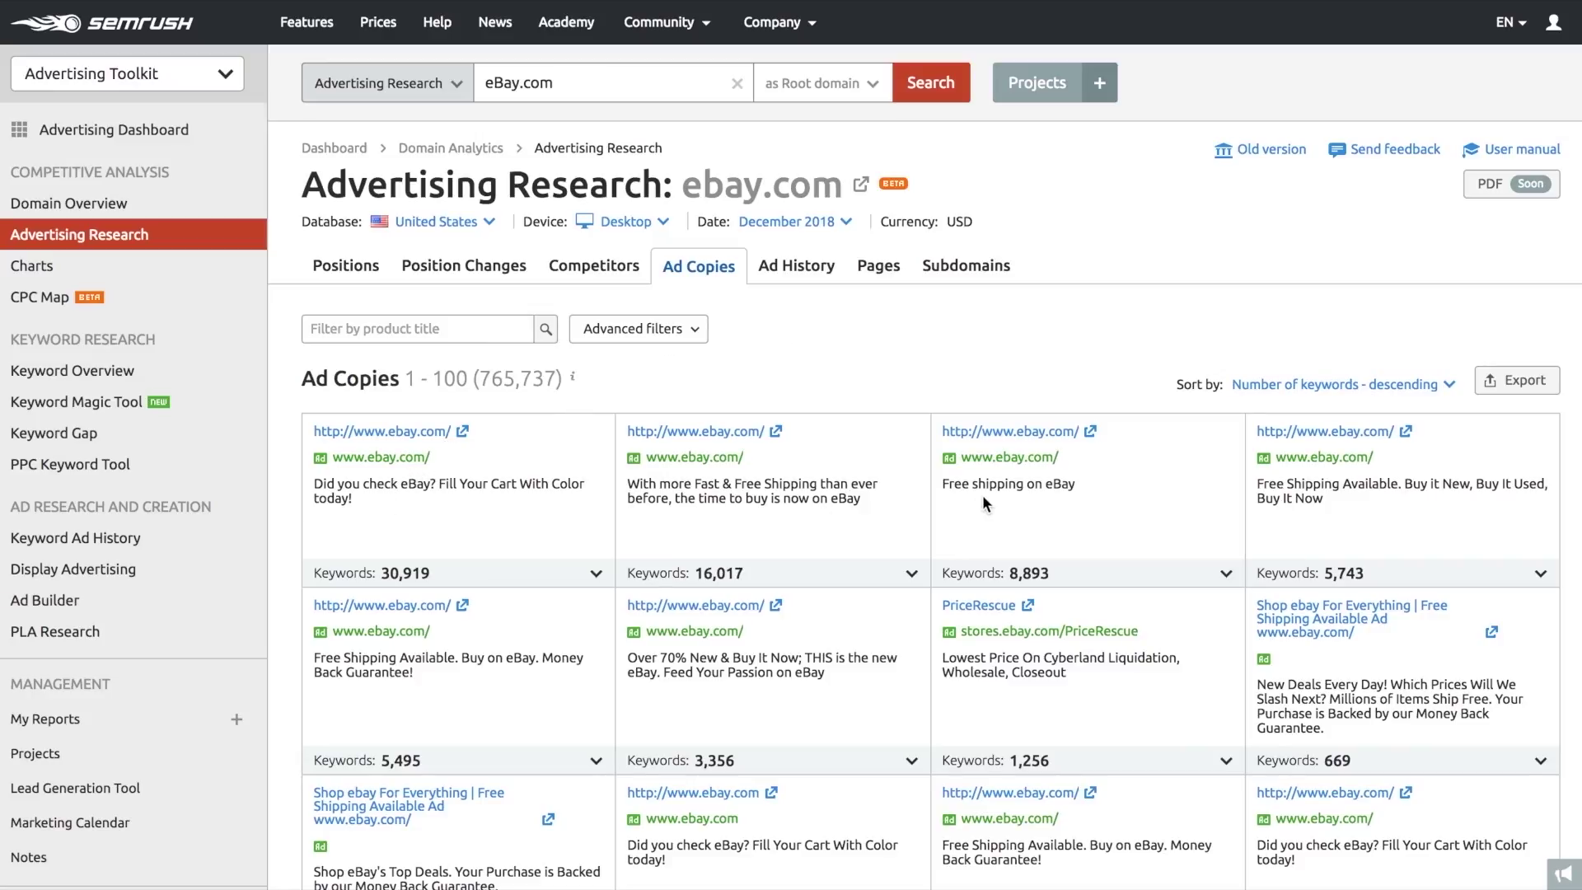
- Expand the top eBay ad's list of triggering keywords, then collapse it again
left_click(583, 574)
scroll(583, 577, "down", 3)
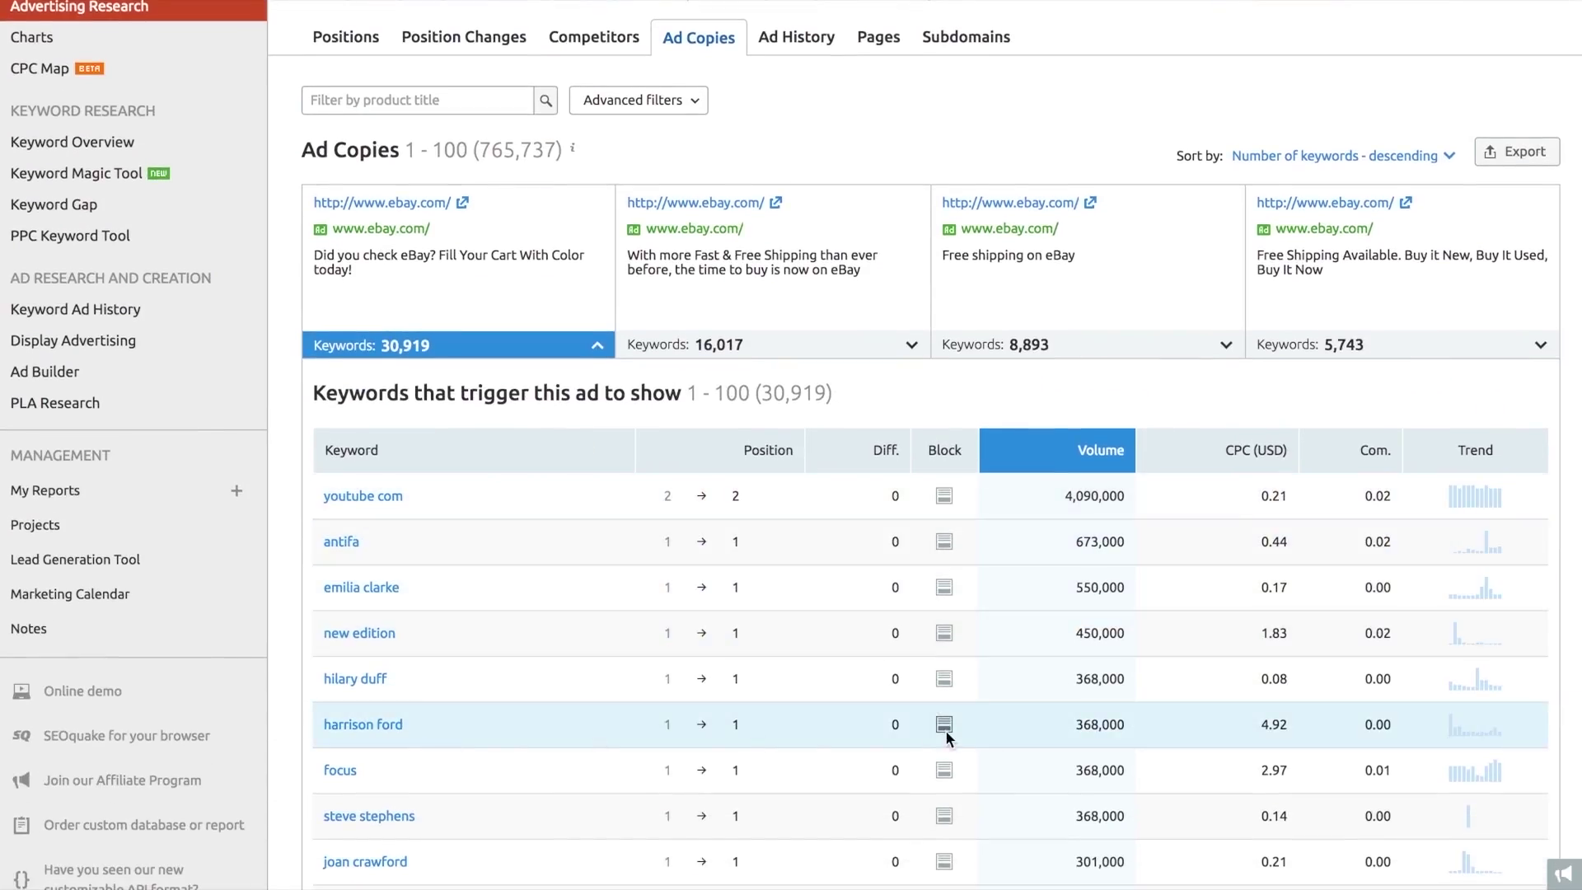
left_click(597, 354)
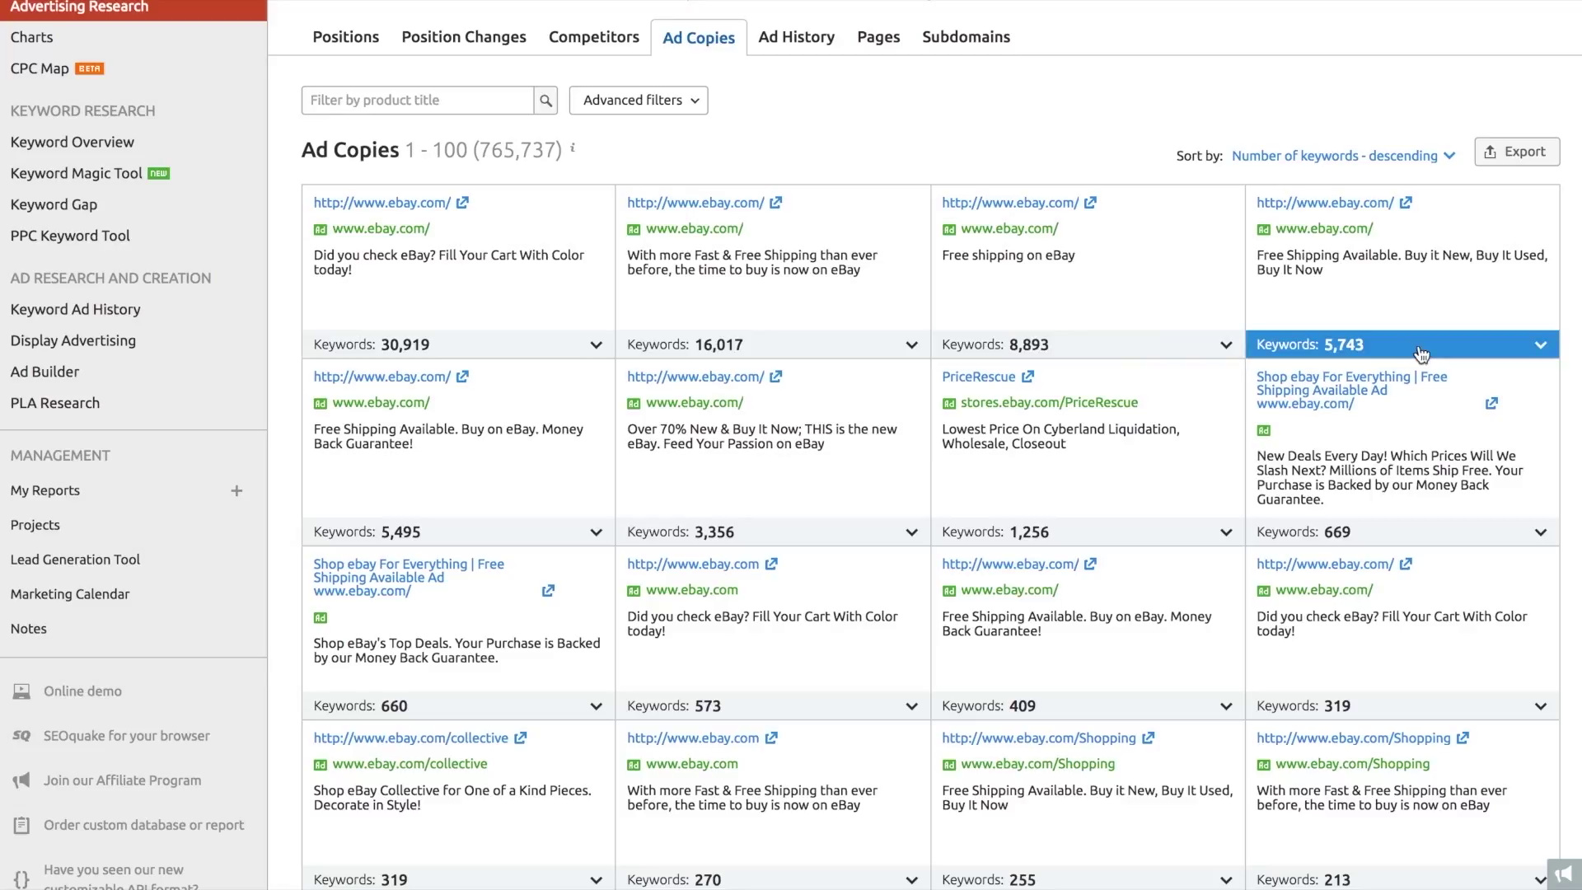
scroll(1419, 351, "up", 3)
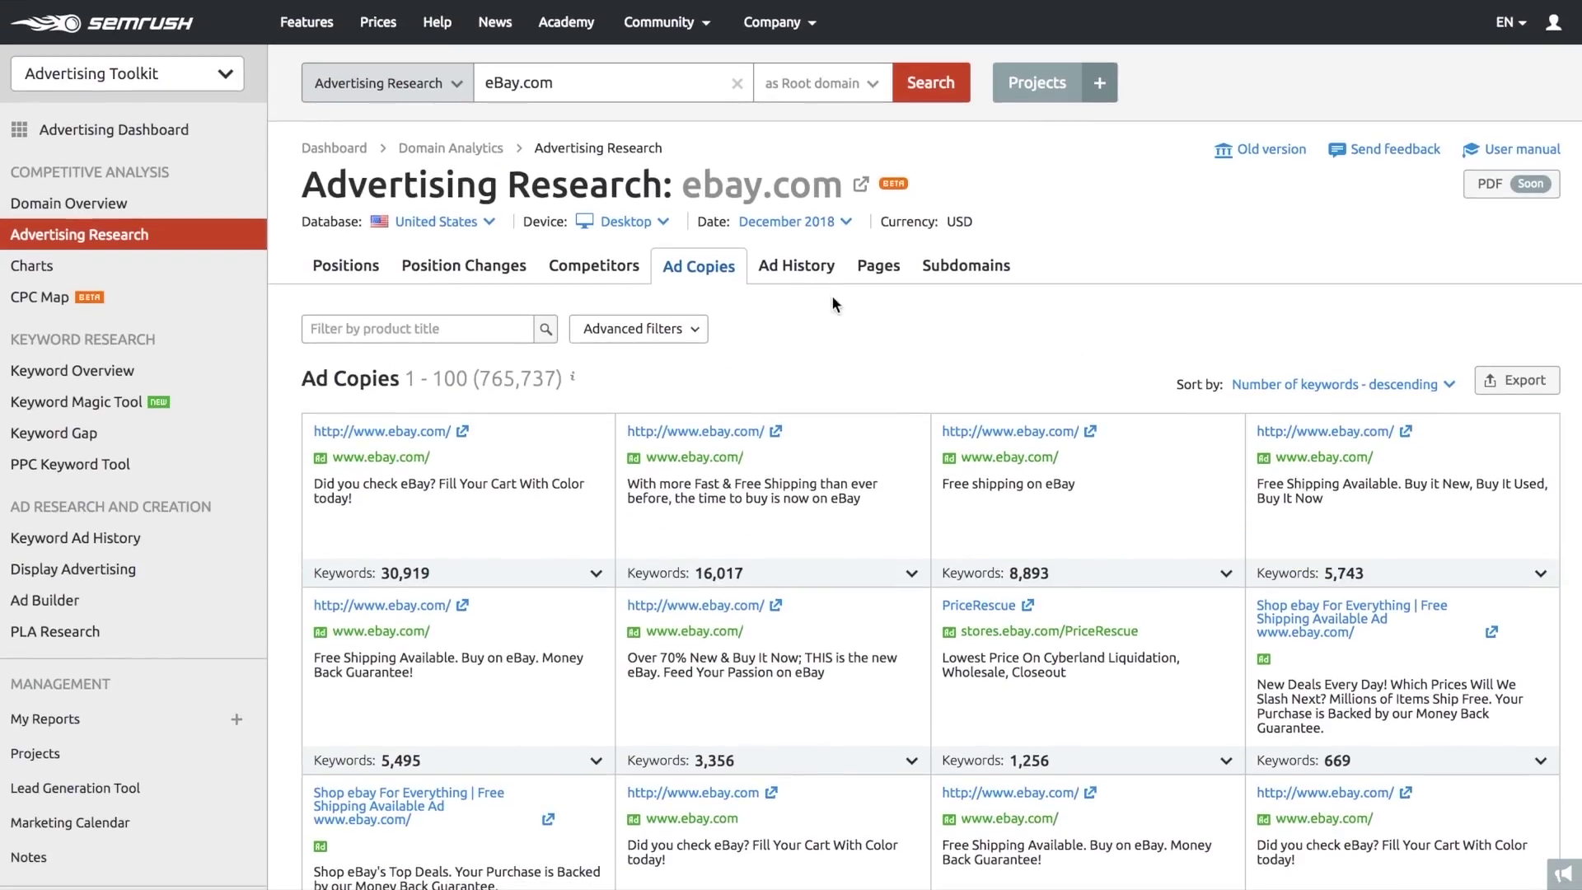
- In Ad History, preview the July 2018 kylie jenner ad and close it
left_click(806, 271)
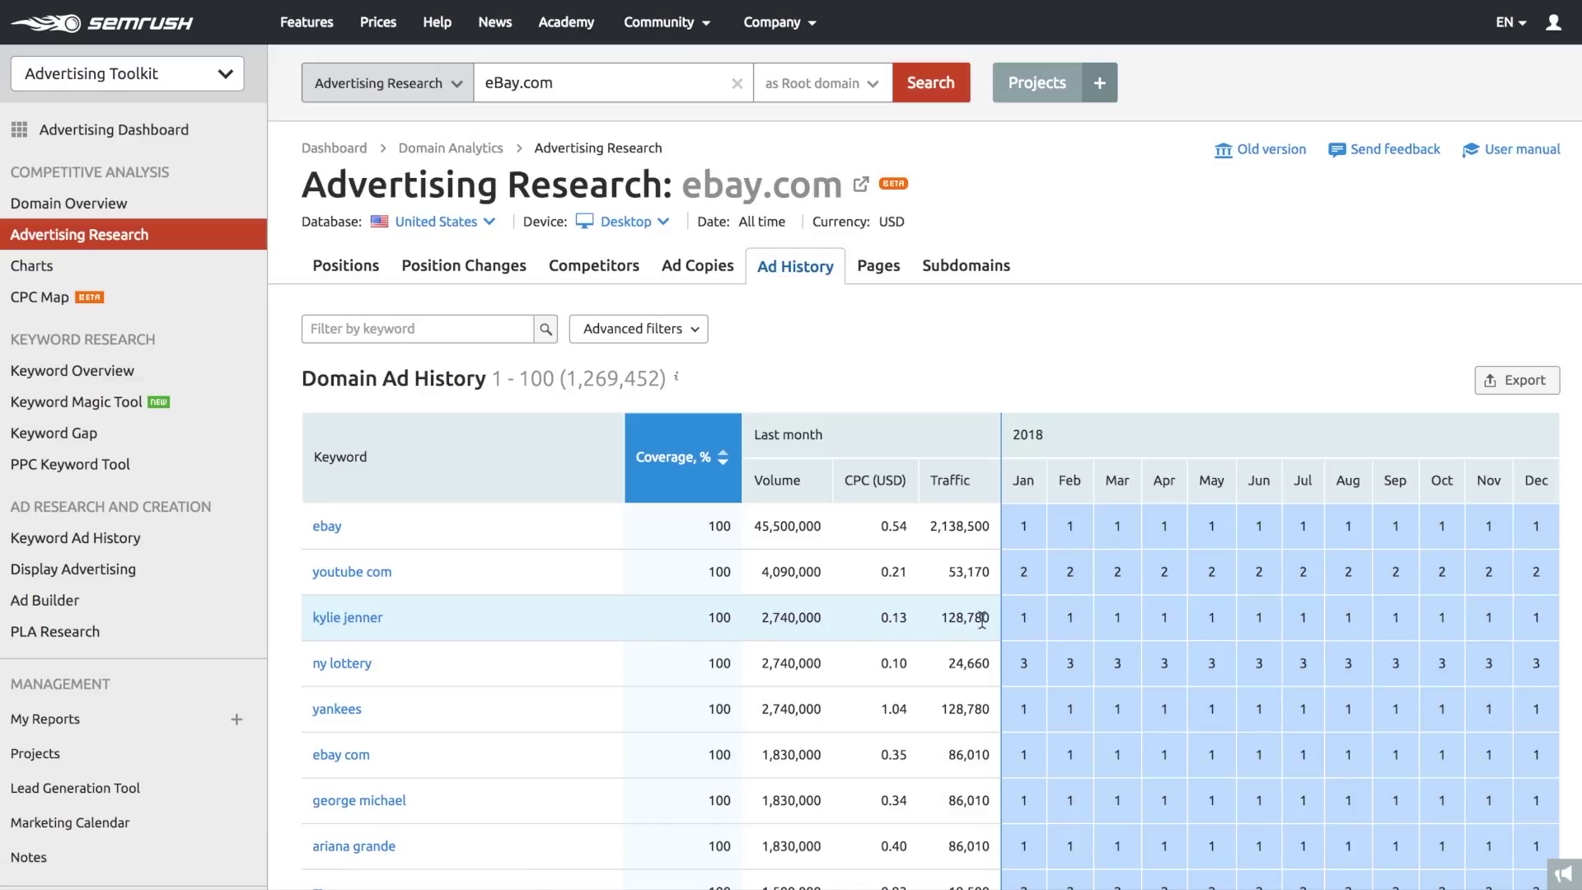
left_click(1308, 625)
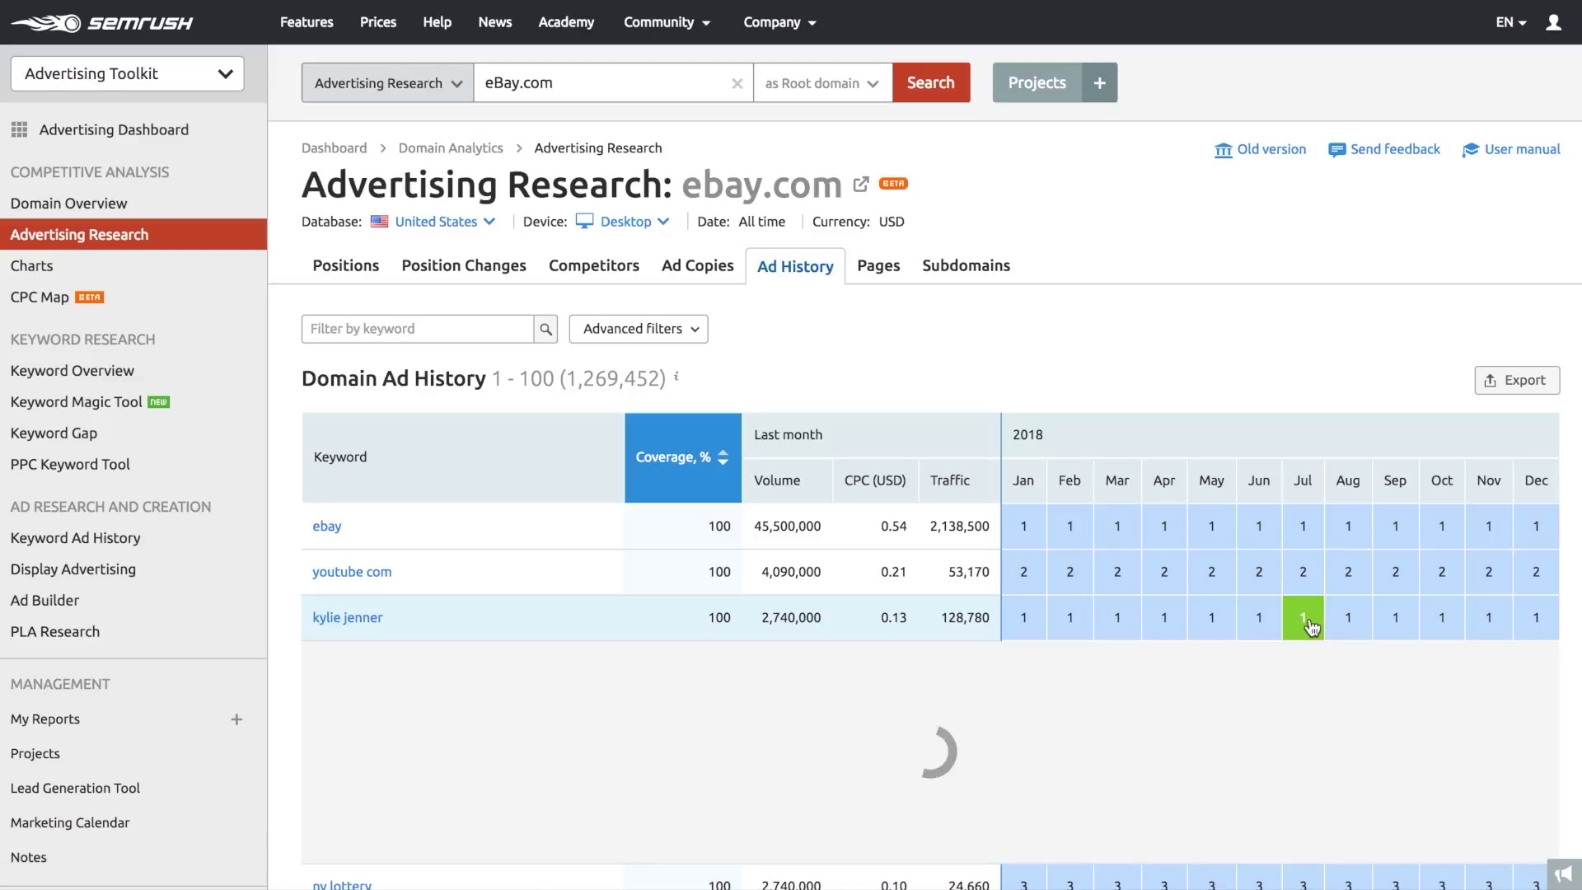
scroll(1312, 628, "down", 1)
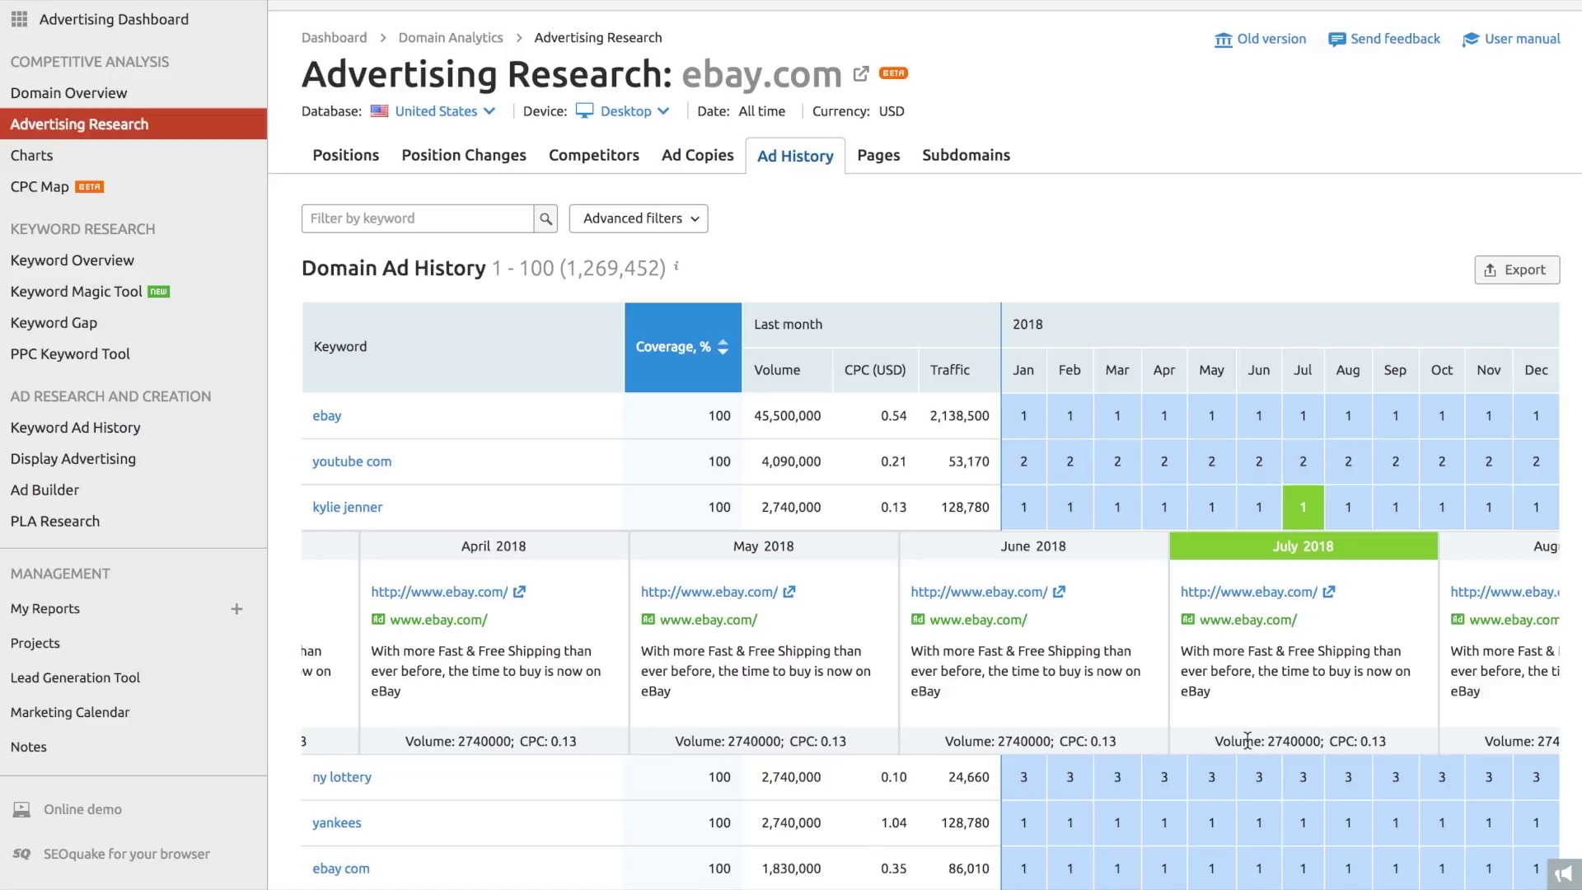
left_click(1311, 517)
scroll(1307, 494, "up", 2)
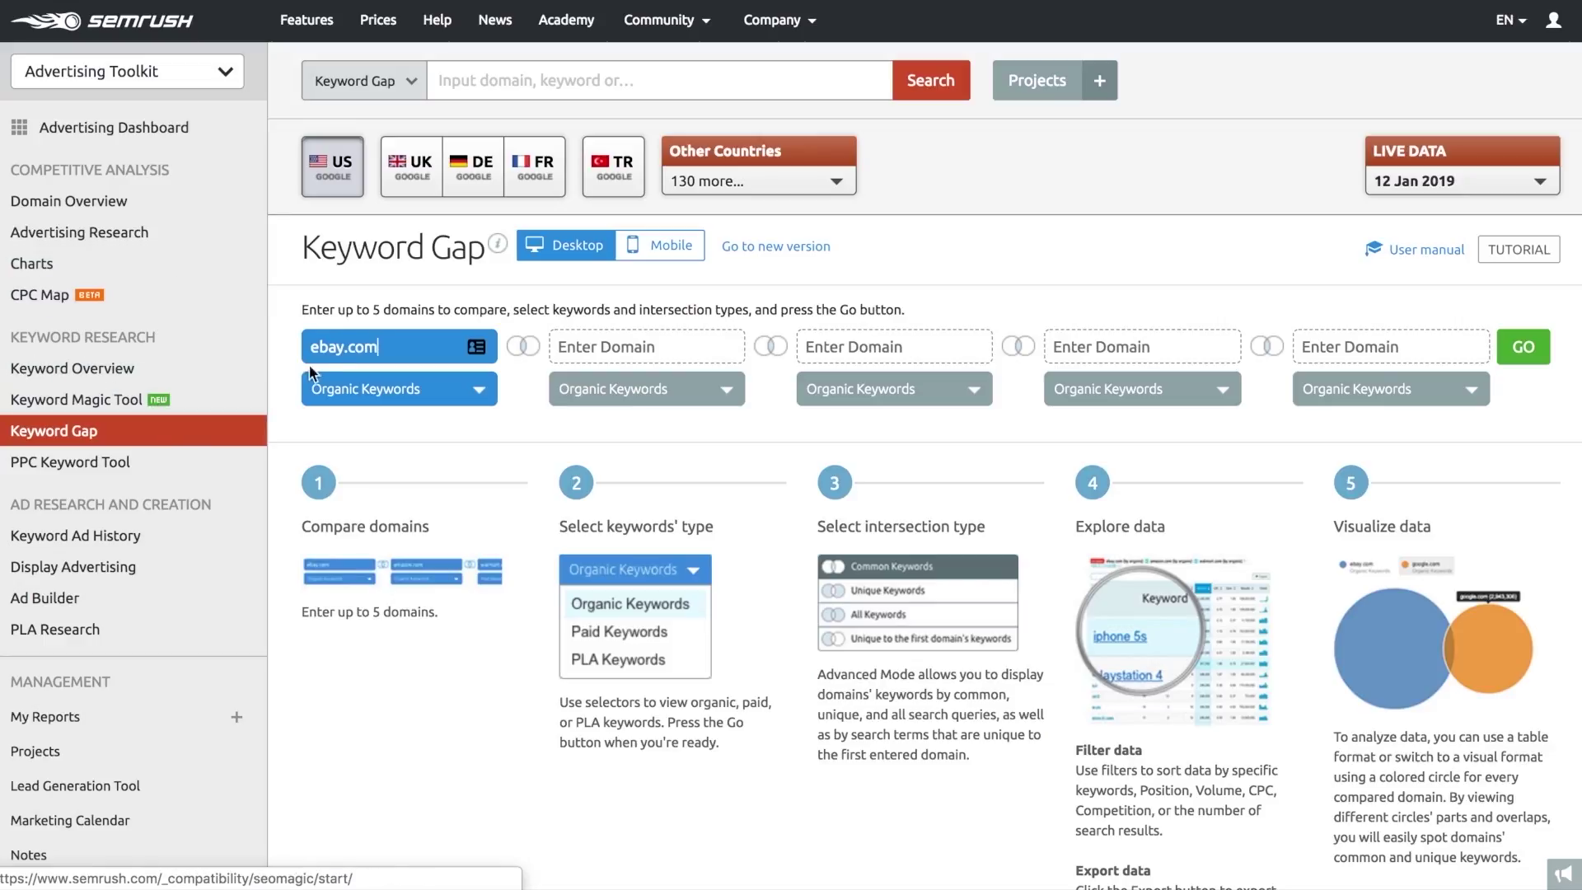
- Compare ebay.com against amazon.com and show the result as a Venn chart
left_click(560, 346)
type("amazon.com")
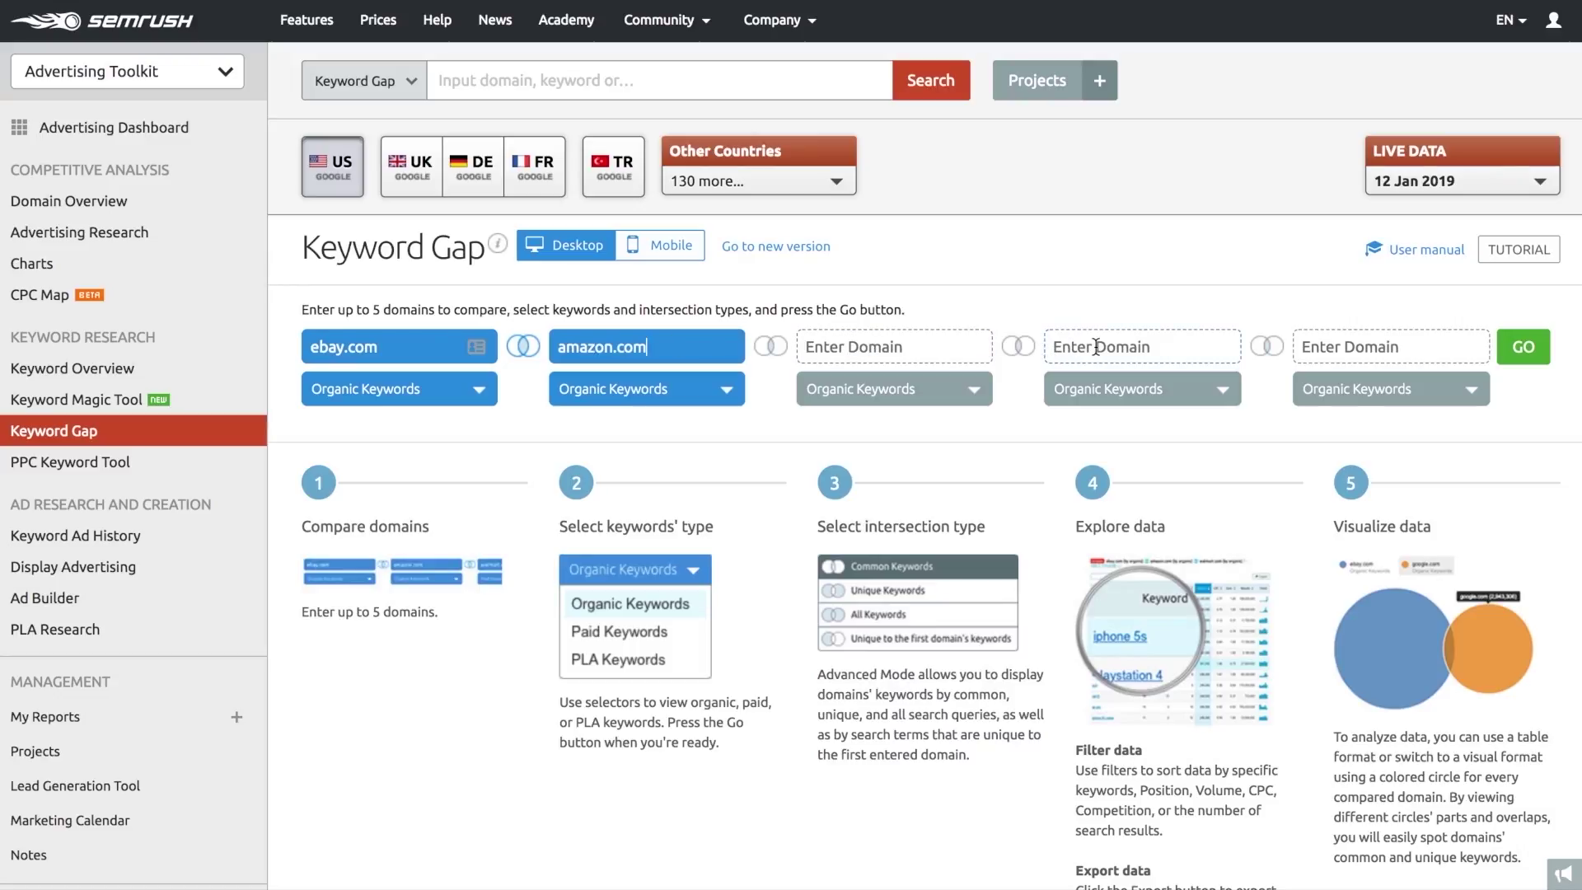
left_click(1524, 347)
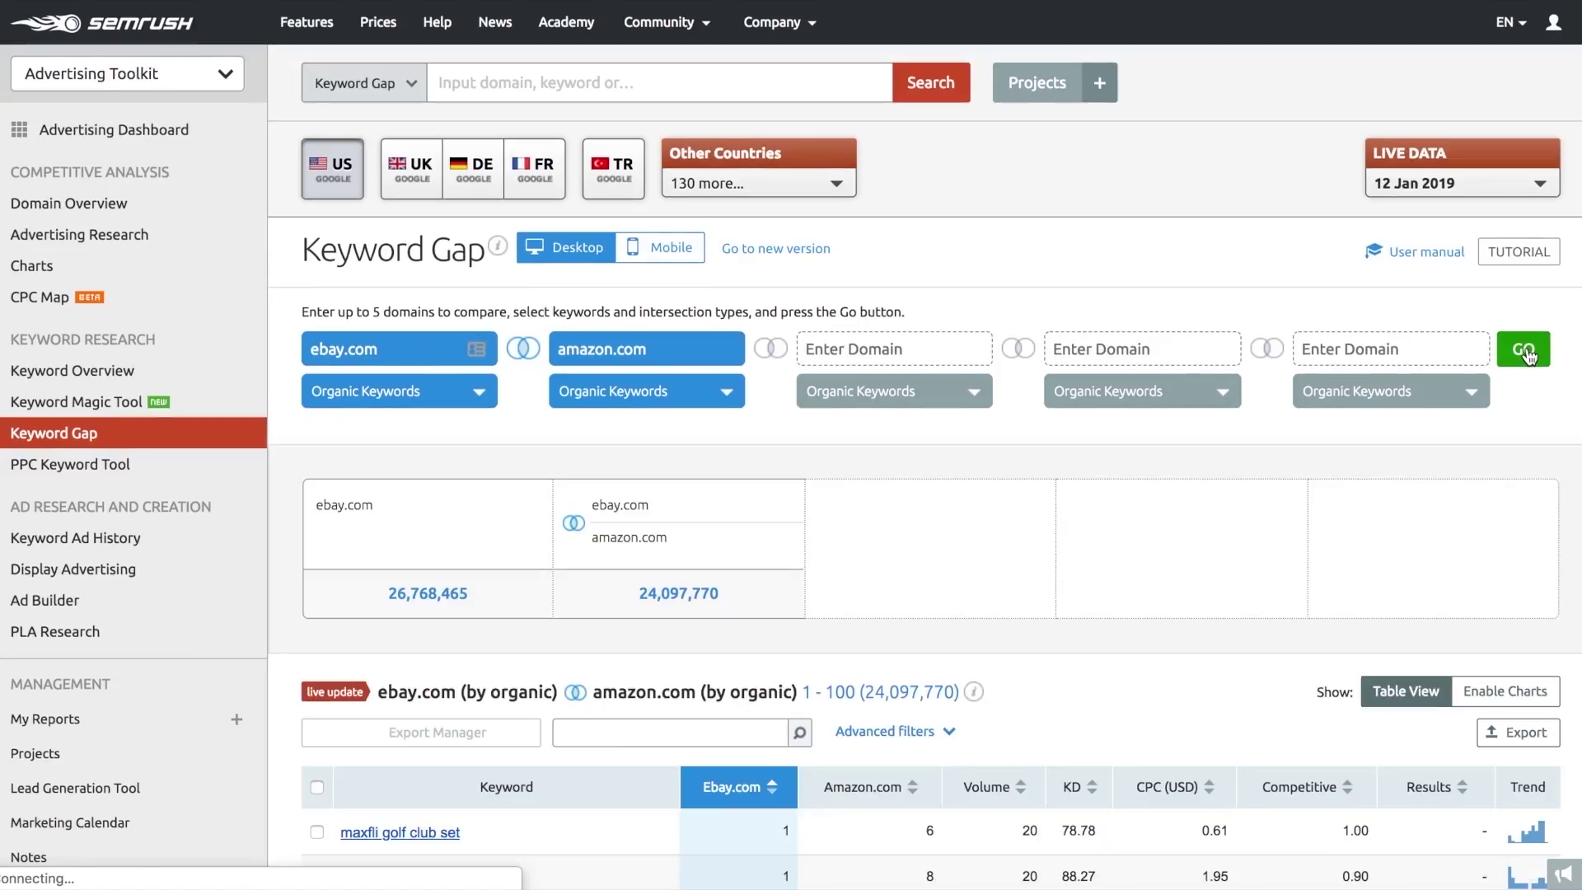
left_click(1502, 692)
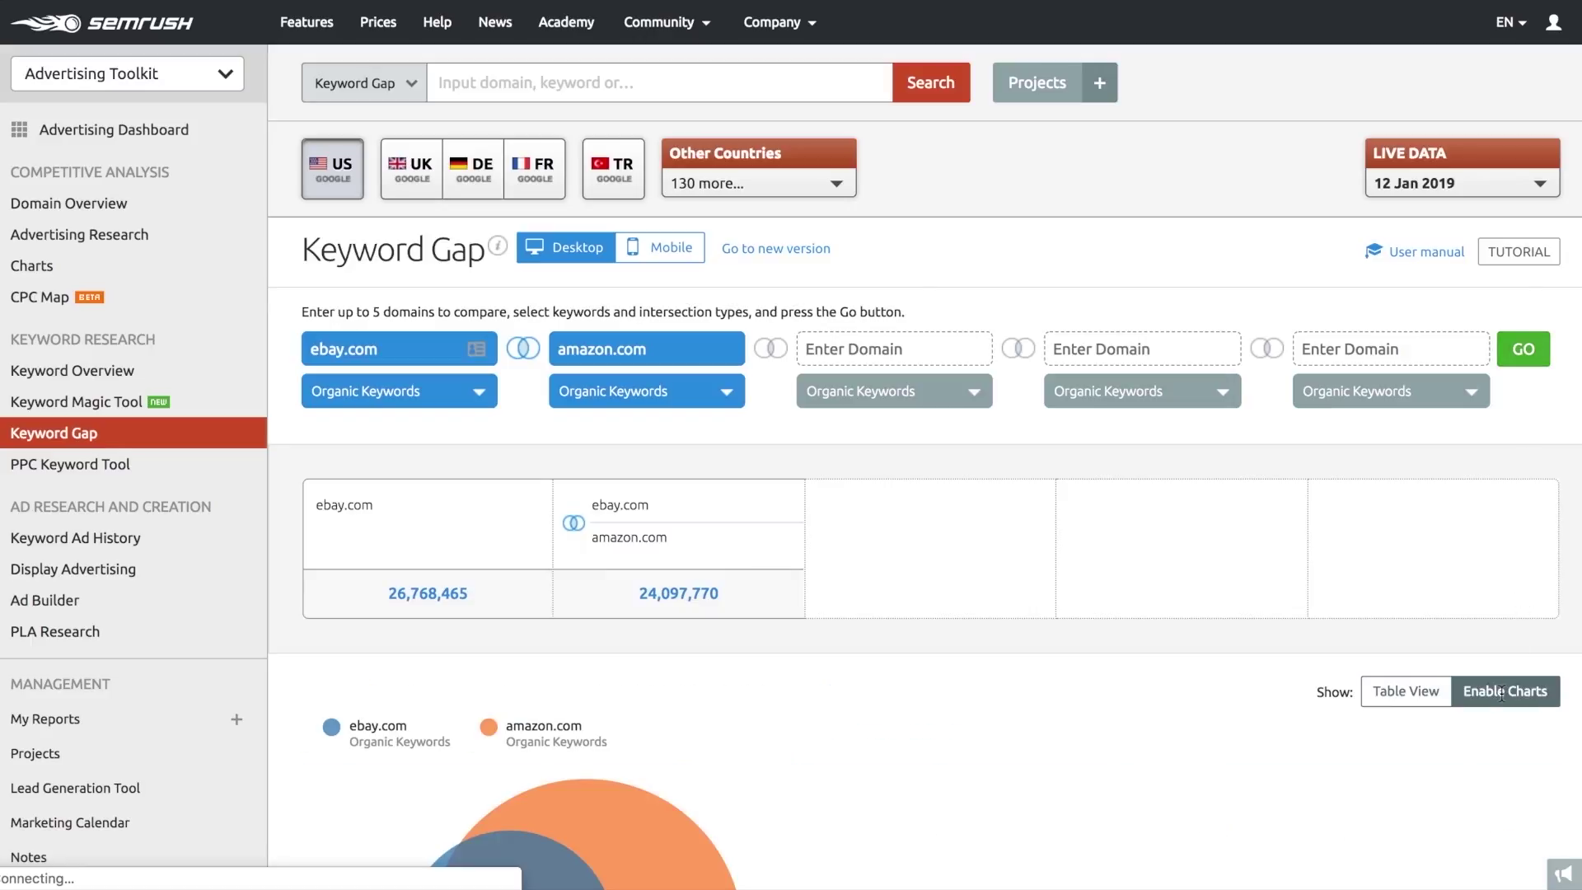
scroll(846, 765, "down", 5)
mouse_move(552, 610)
scroll(382, 530, "up", 5)
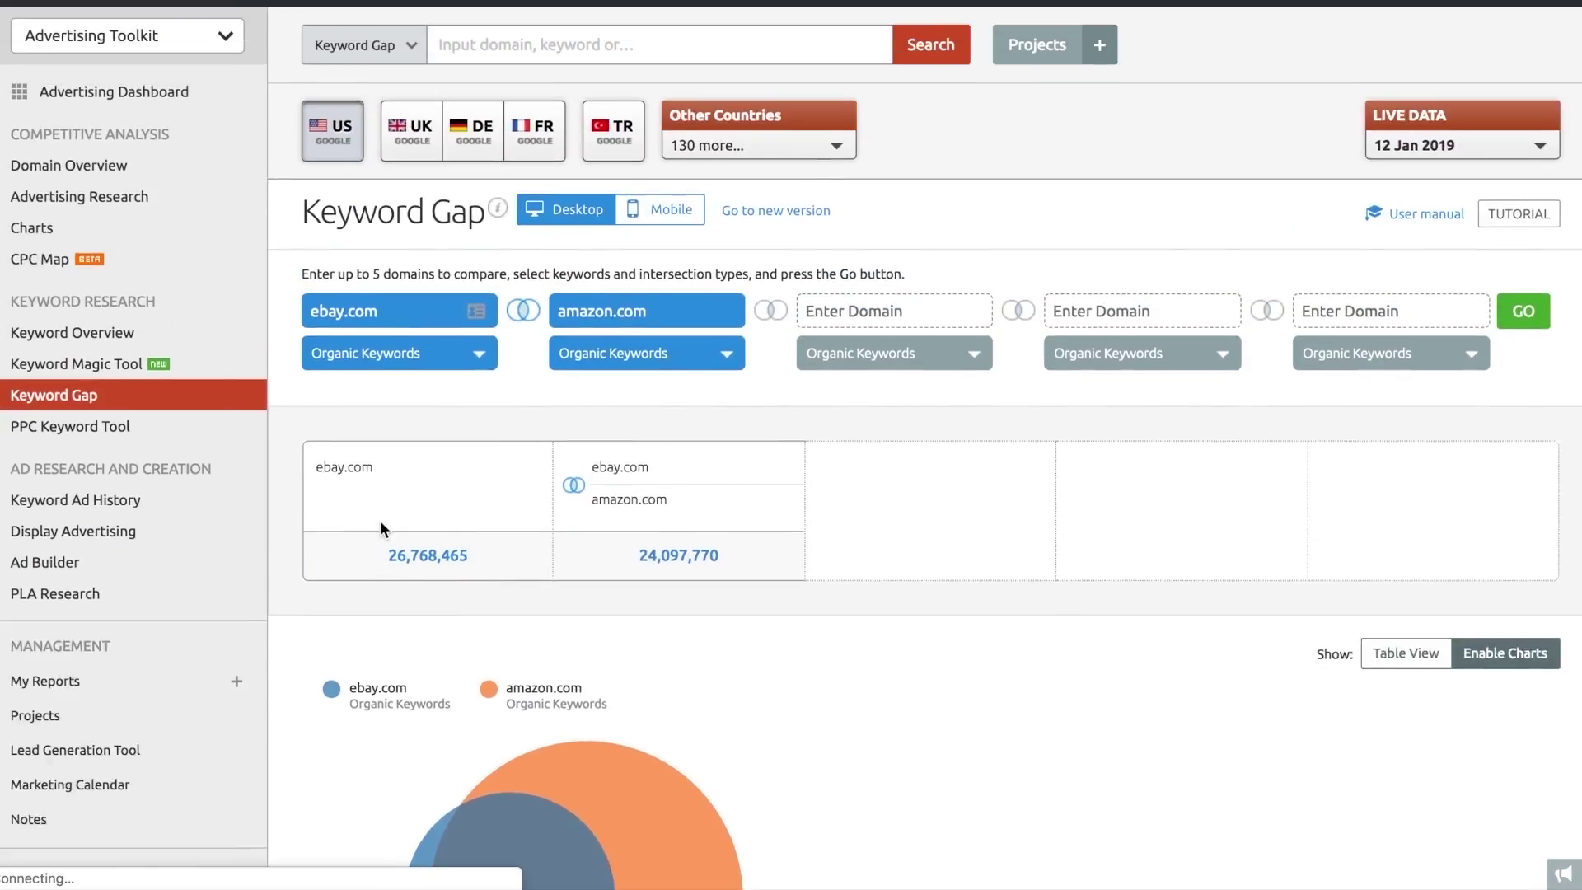
- Limit the comparison to keywords unique to ebay.com and show them as a table
left_click(523, 354)
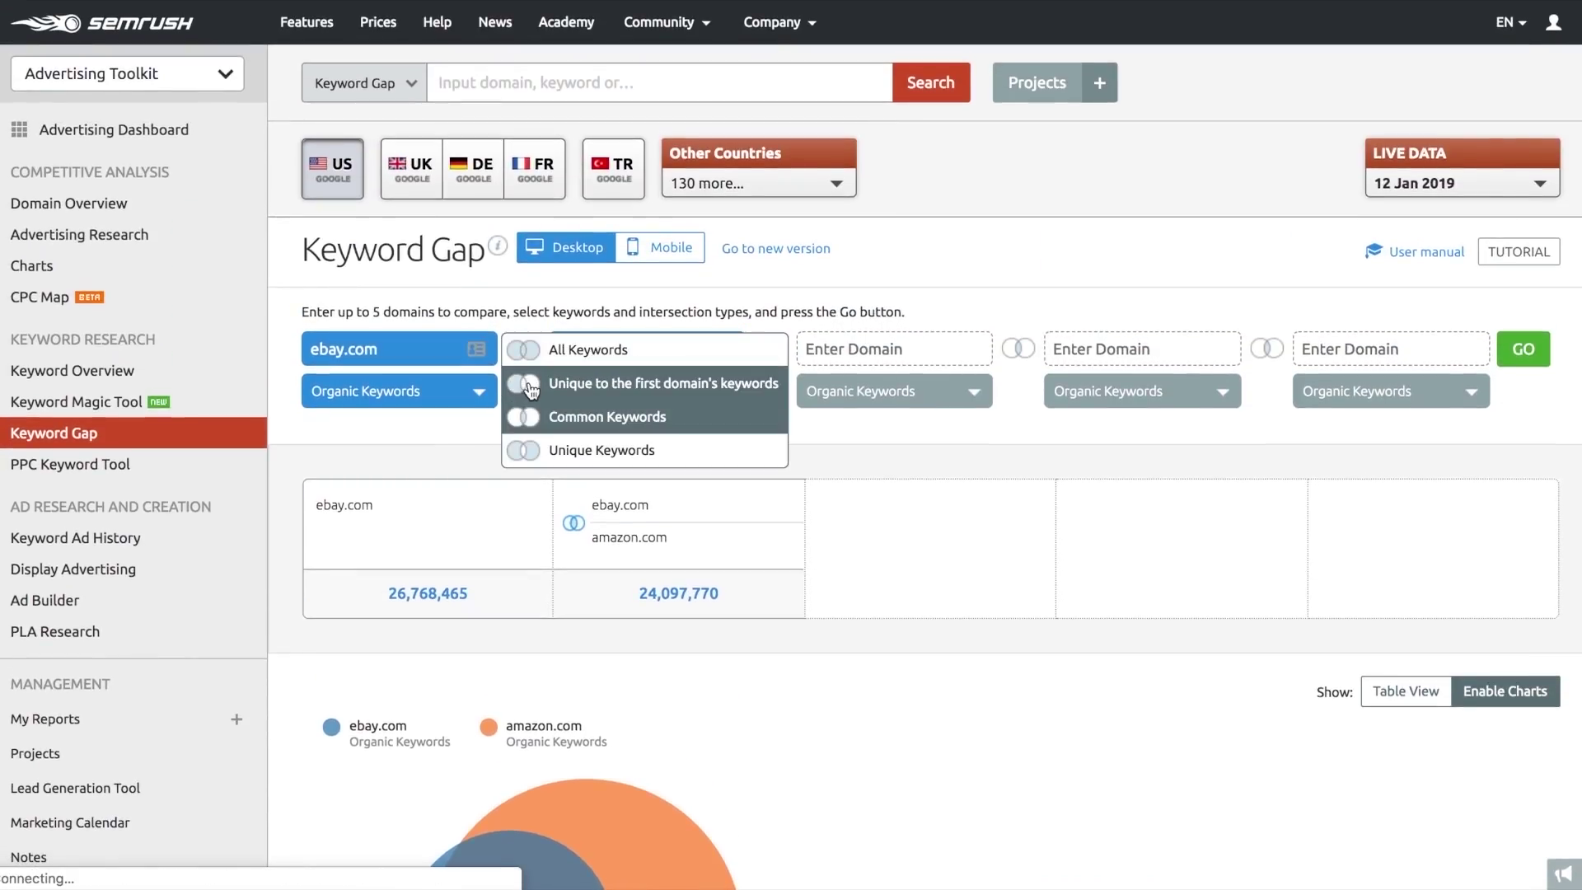
left_click(531, 385)
left_click(1524, 348)
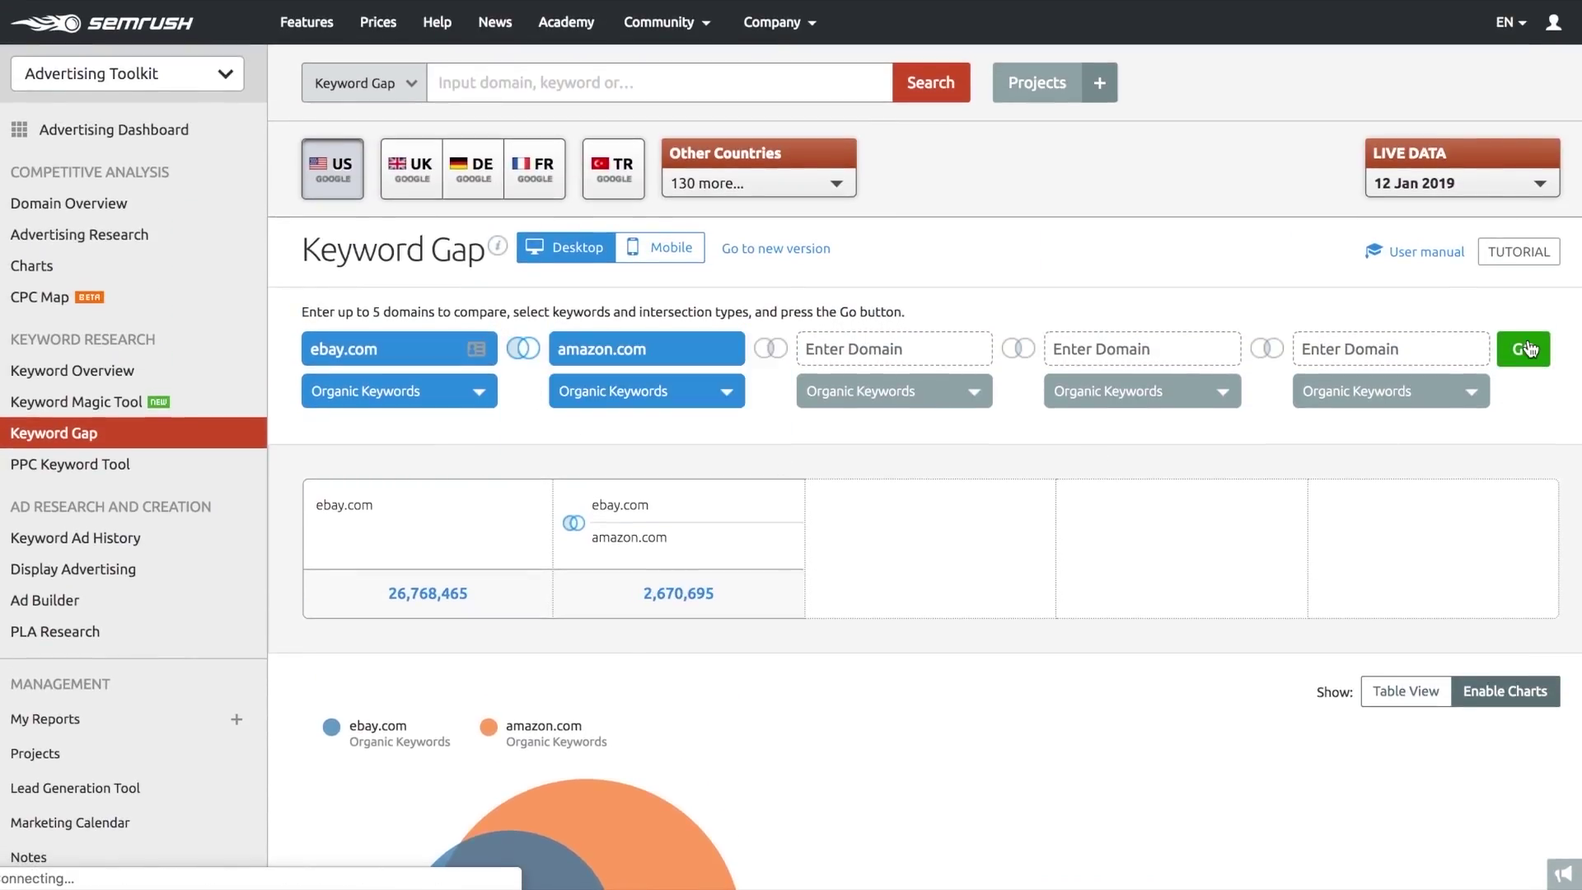
left_click(1377, 688)
scroll(1118, 753, "down", 3)
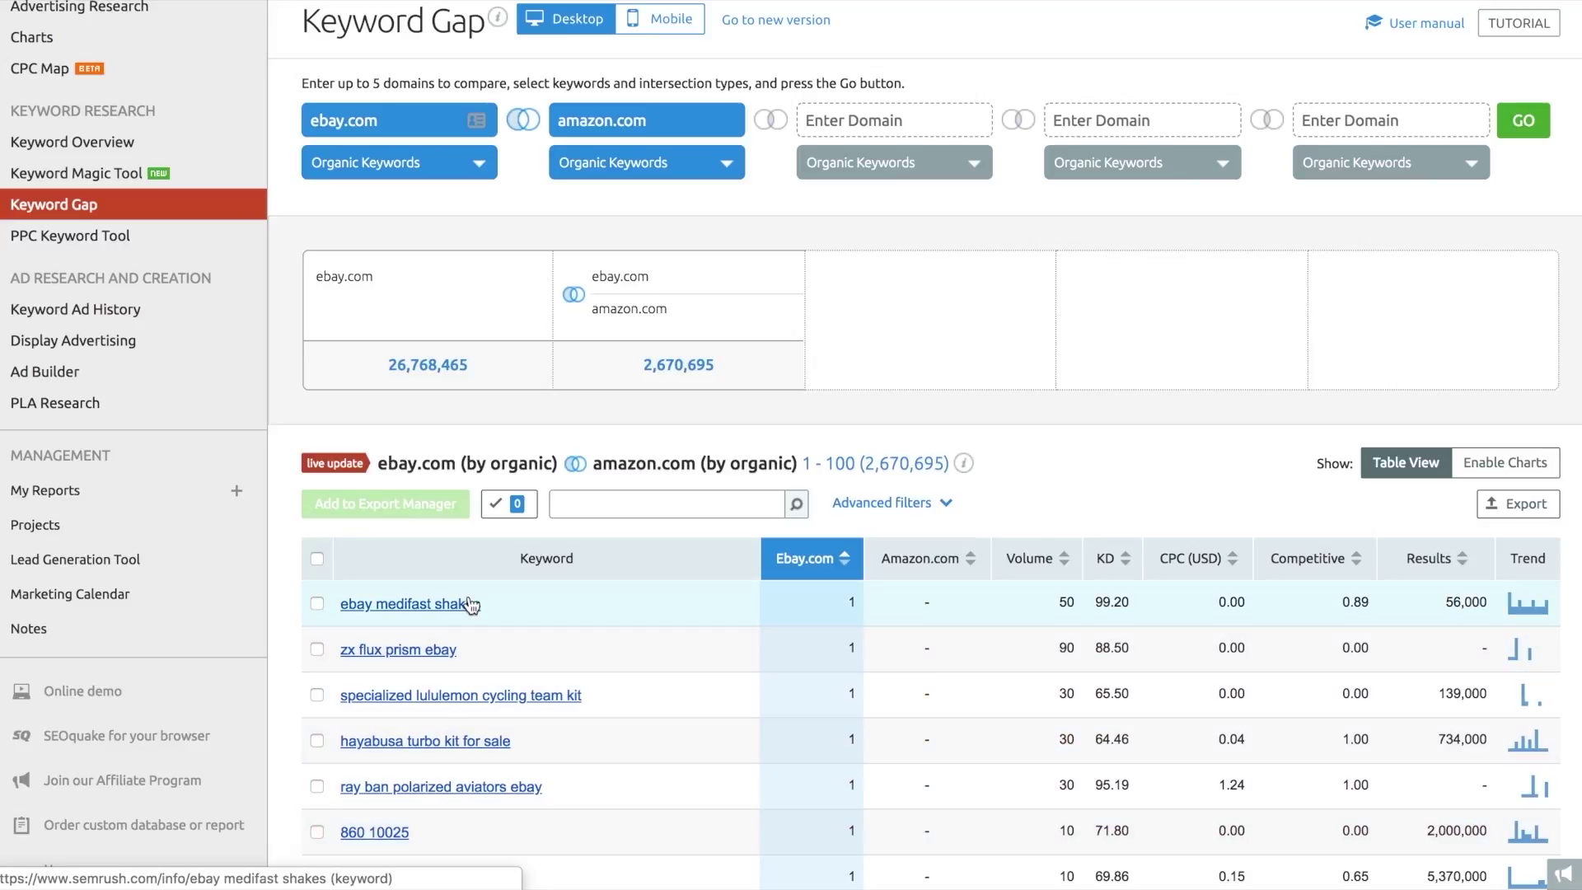
scroll(468, 606, "up", 3)
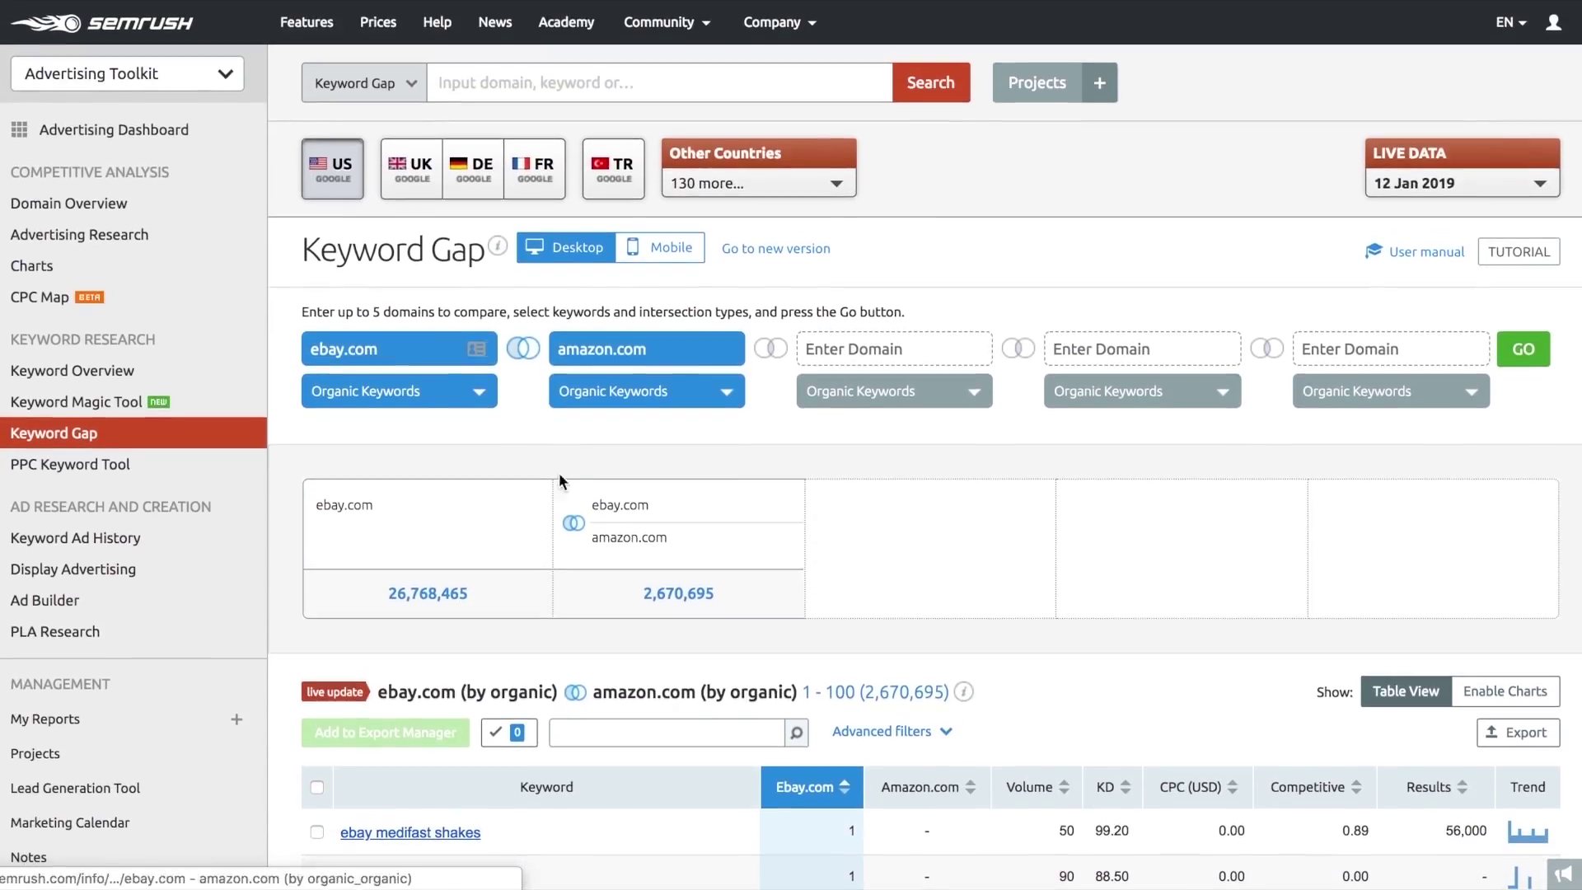
left_click(609, 394)
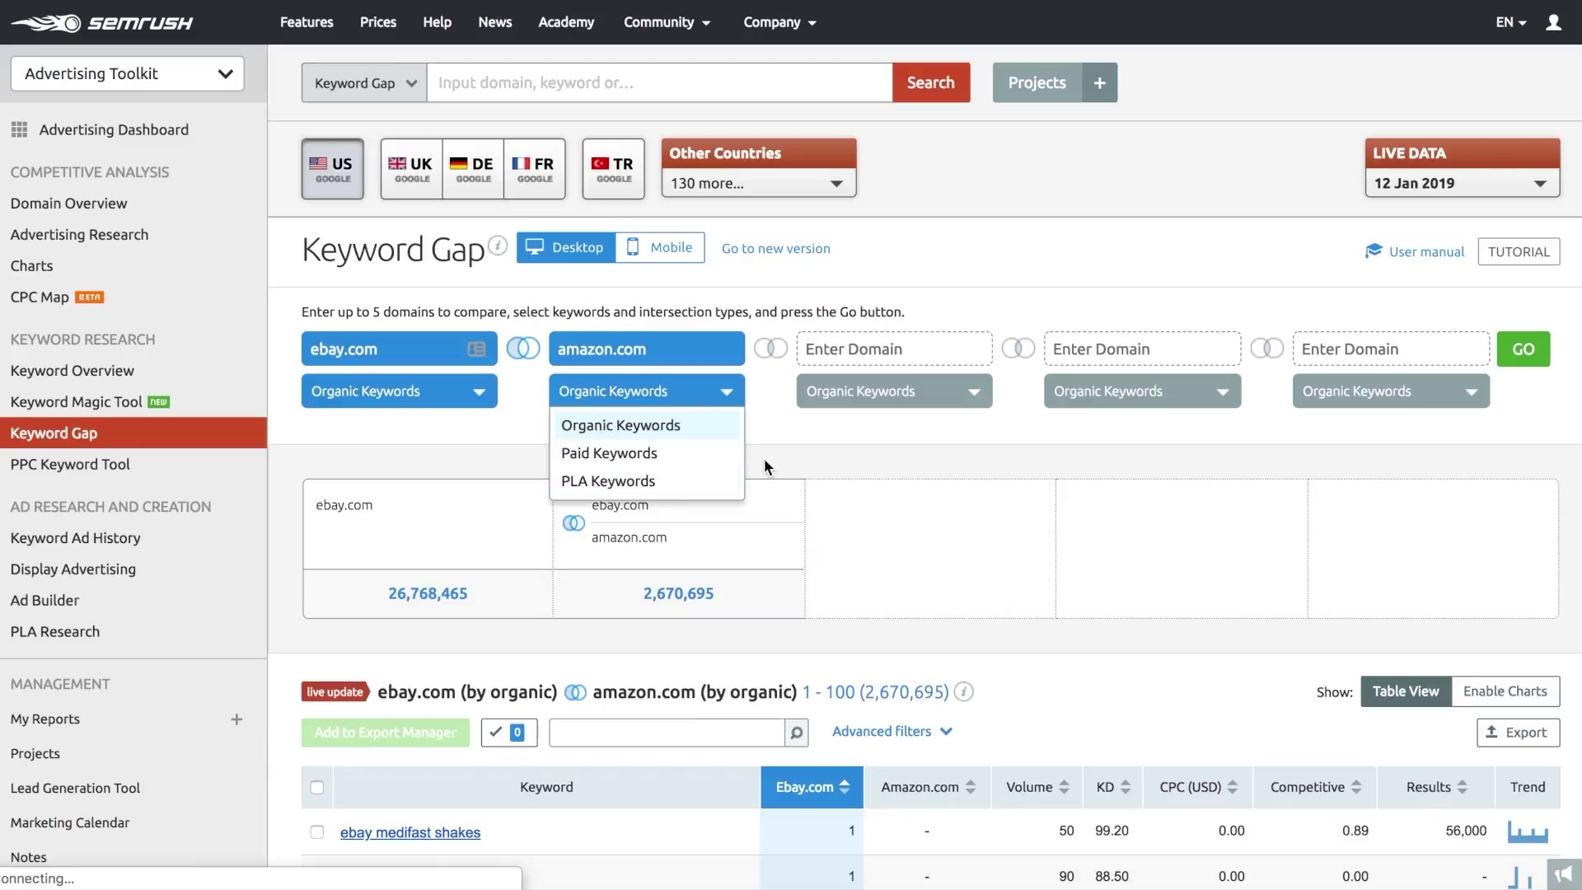
left_click(793, 437)
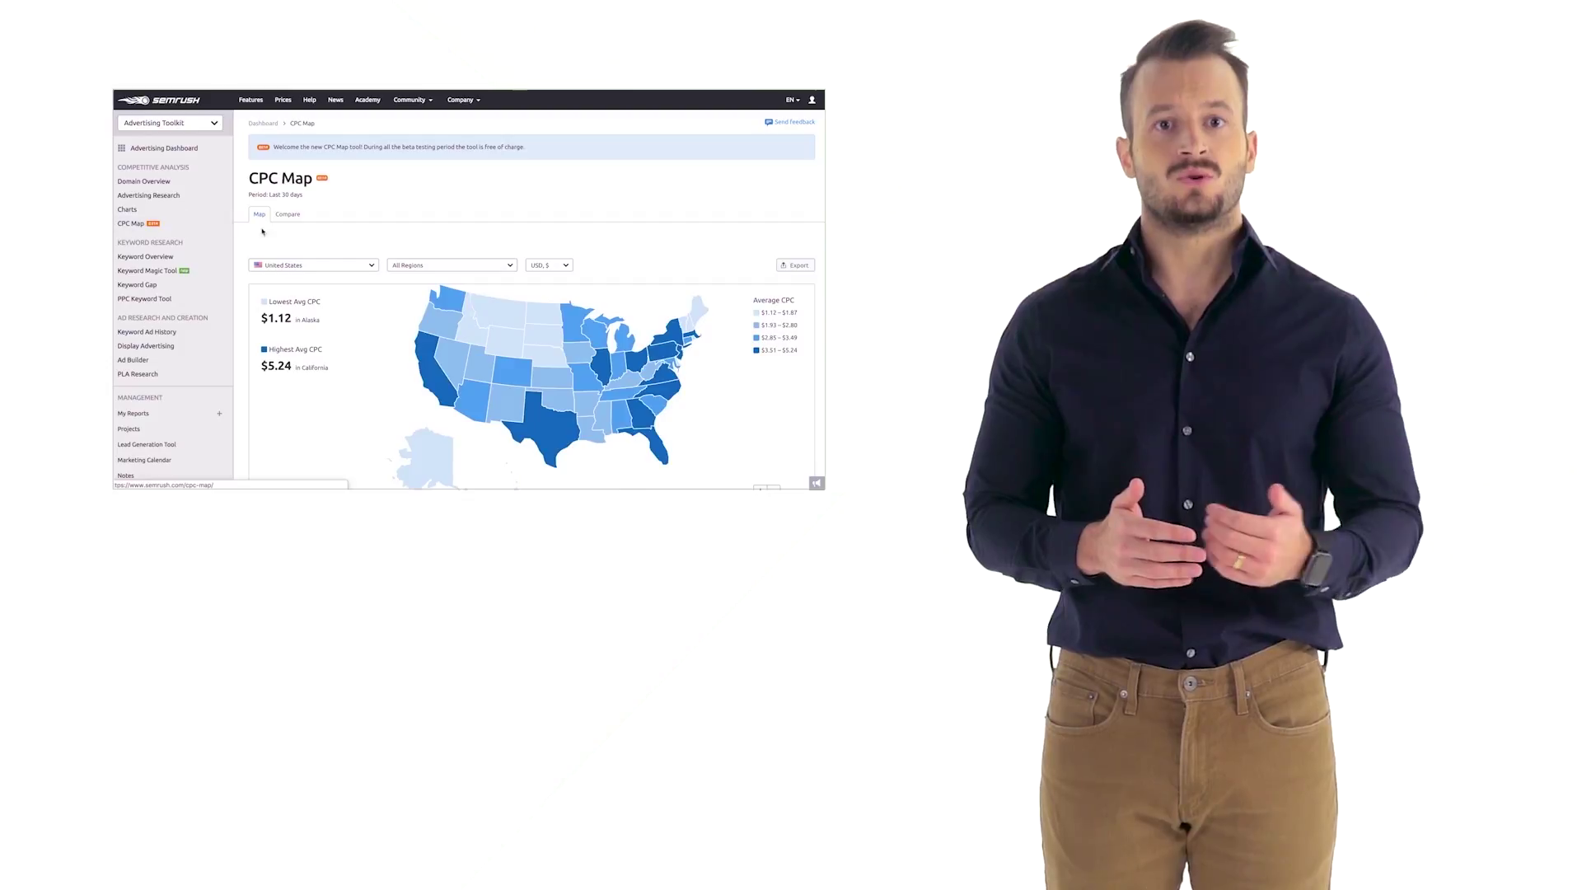
- On the CPC Map, check the country list and compare industries by PPC costs, then demand
scroll(336, 237, "down", 1)
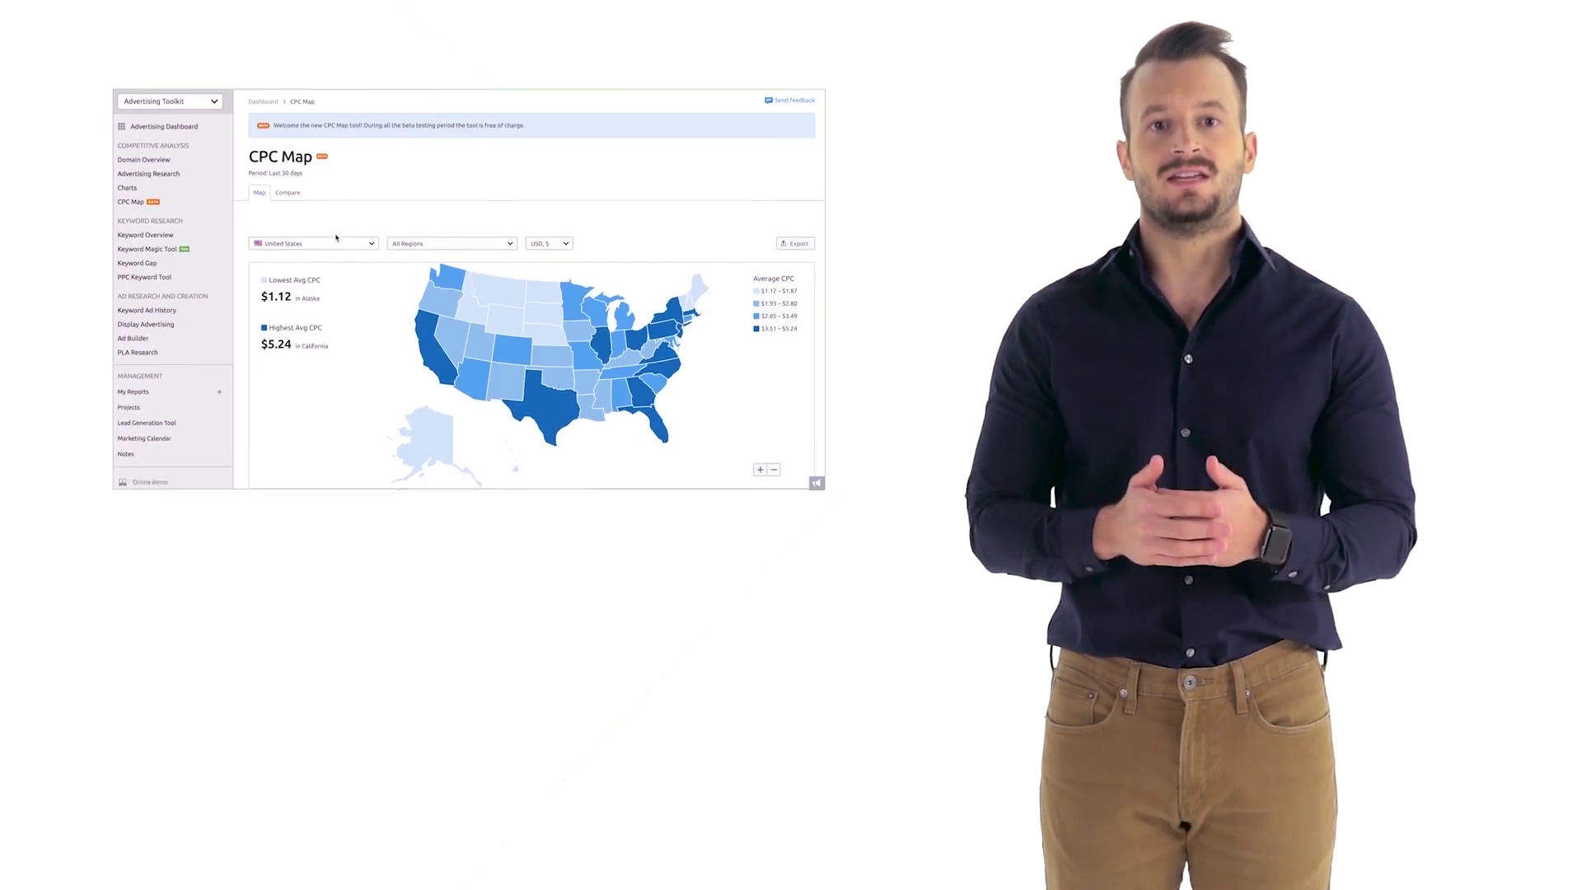
scroll(336, 237, "down", 1)
left_click(372, 122)
left_click(372, 123)
mouse_move(434, 234)
mouse_move(556, 288)
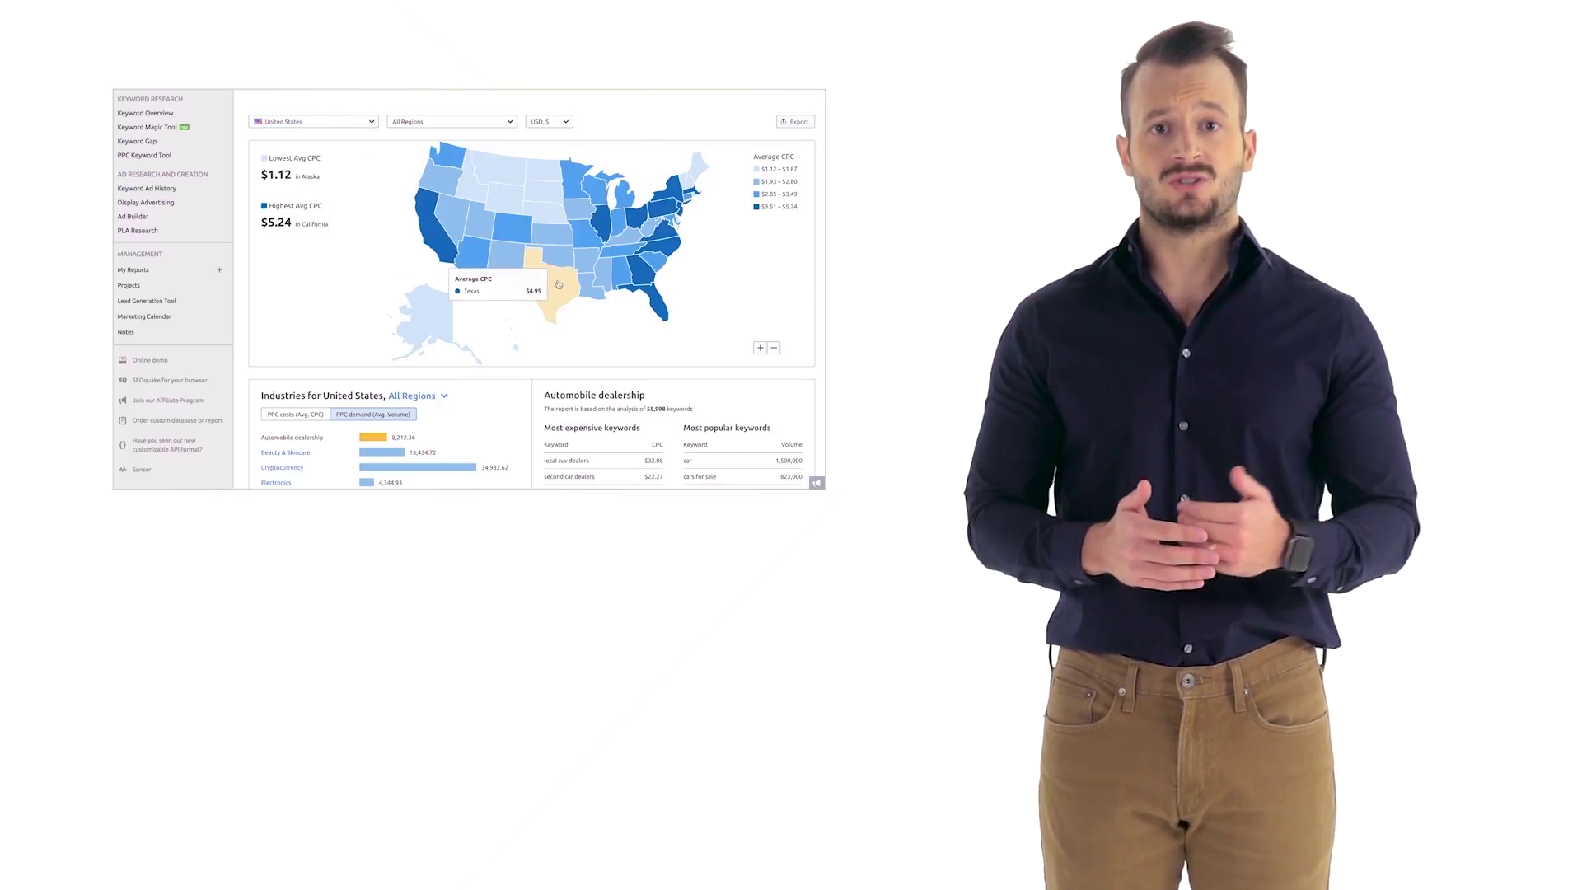
scroll(558, 284, "down", 1)
scroll(558, 285, "down", 3)
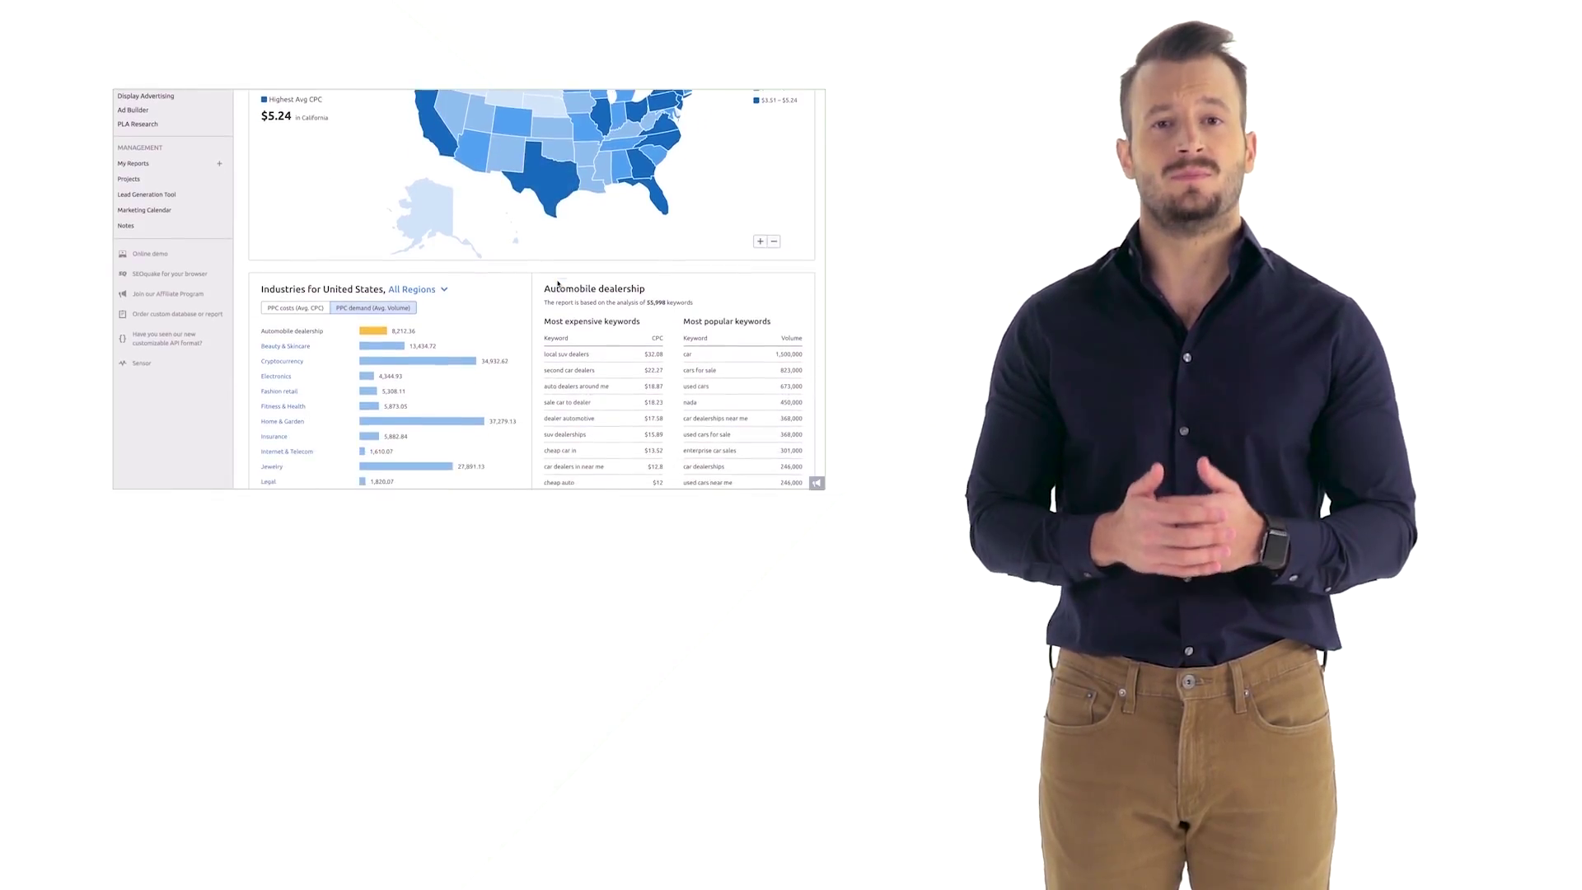
left_click(284, 292)
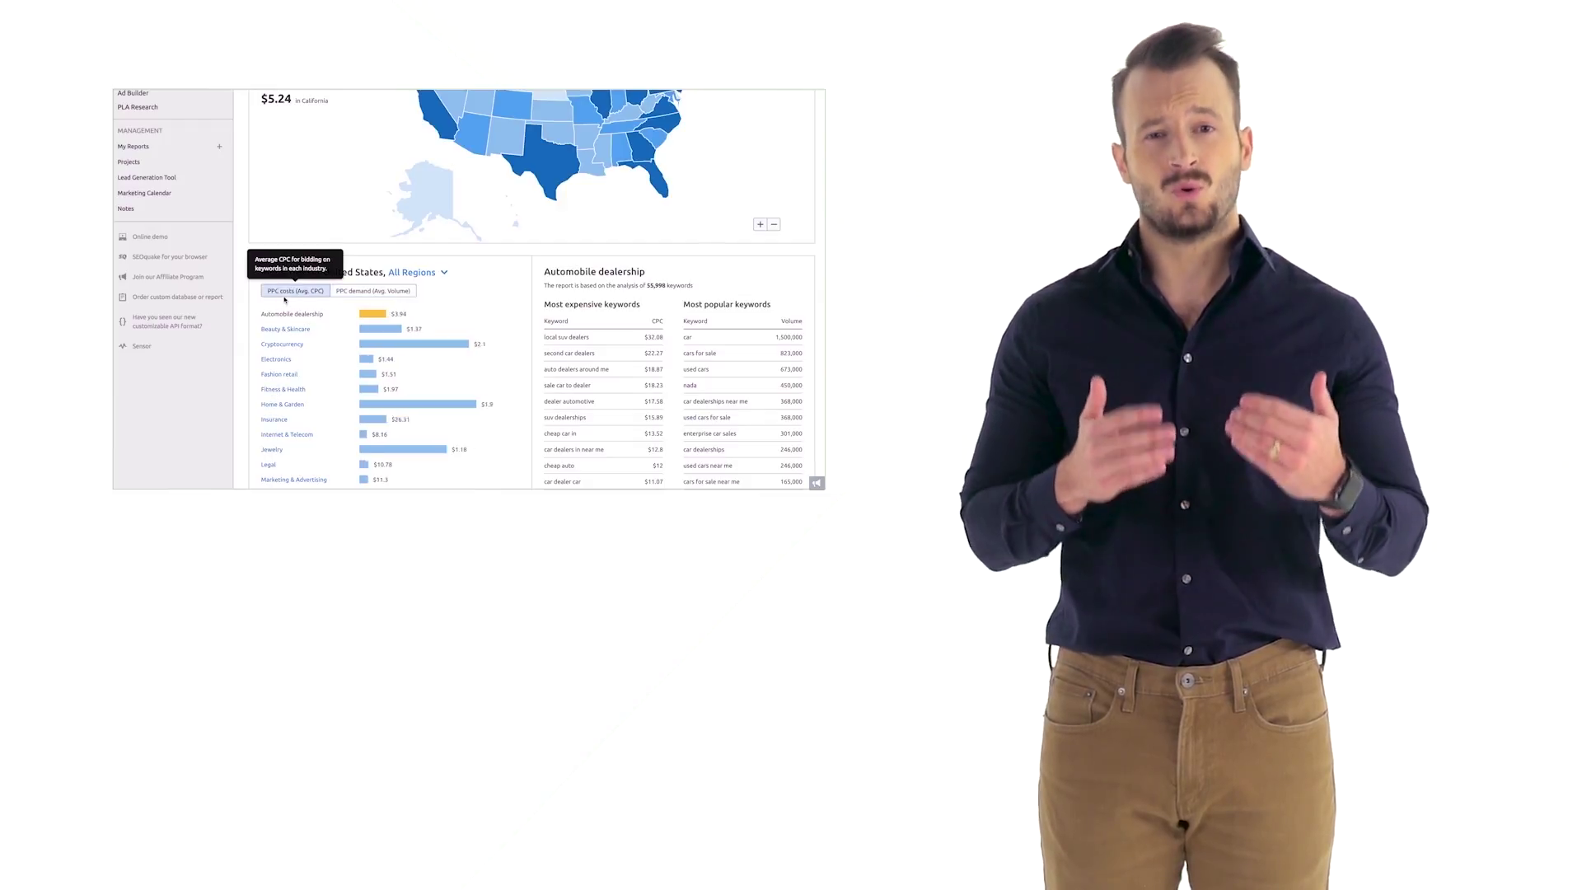
left_click(350, 293)
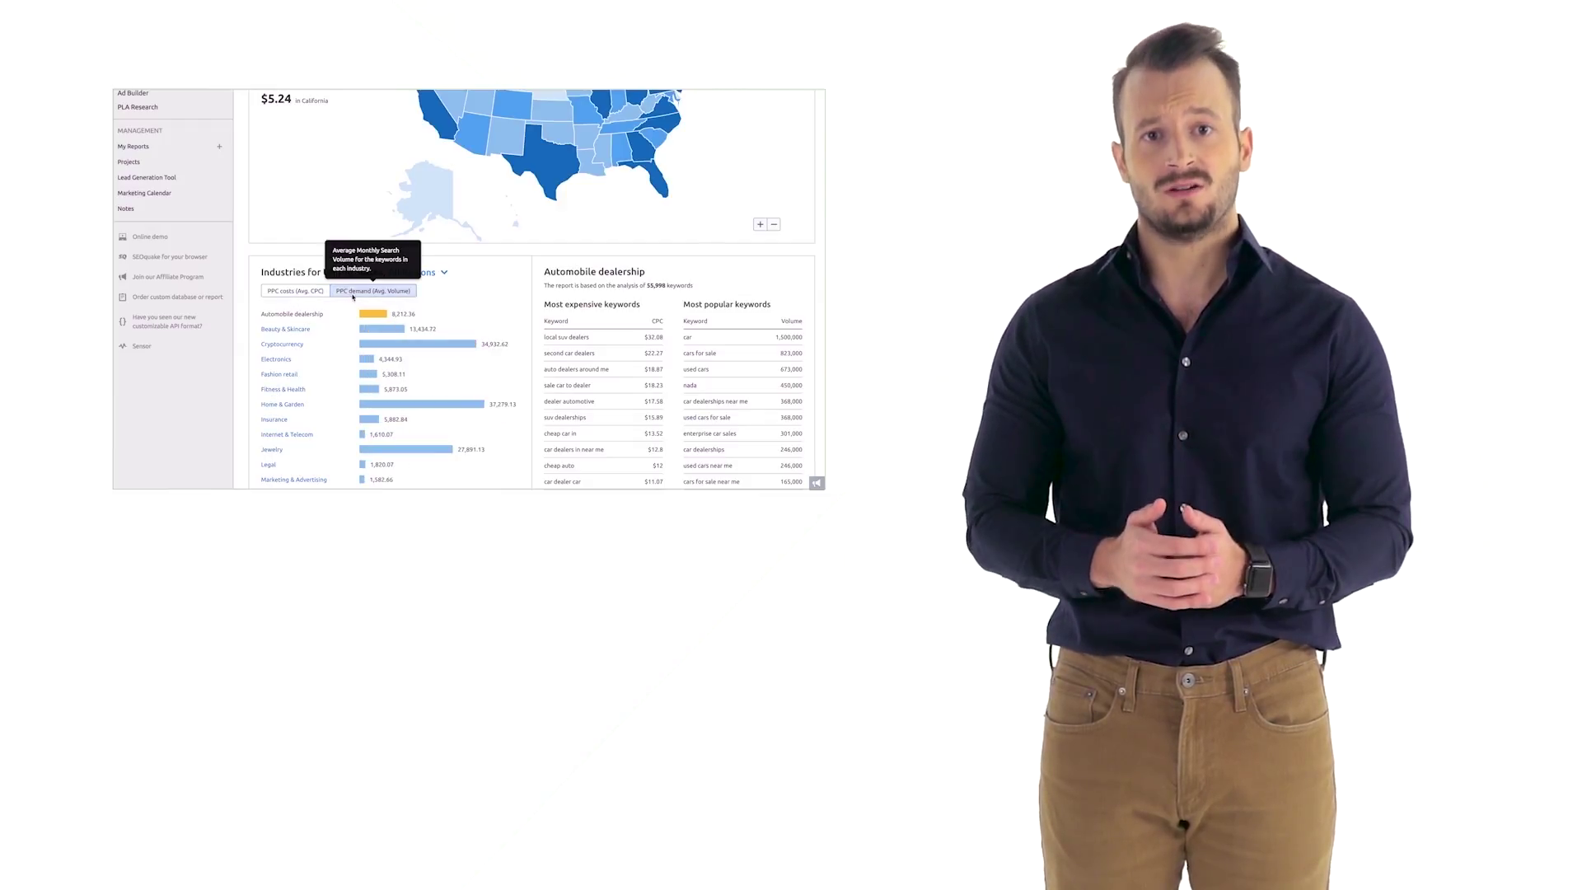
scroll(470, 298, "up", 3)
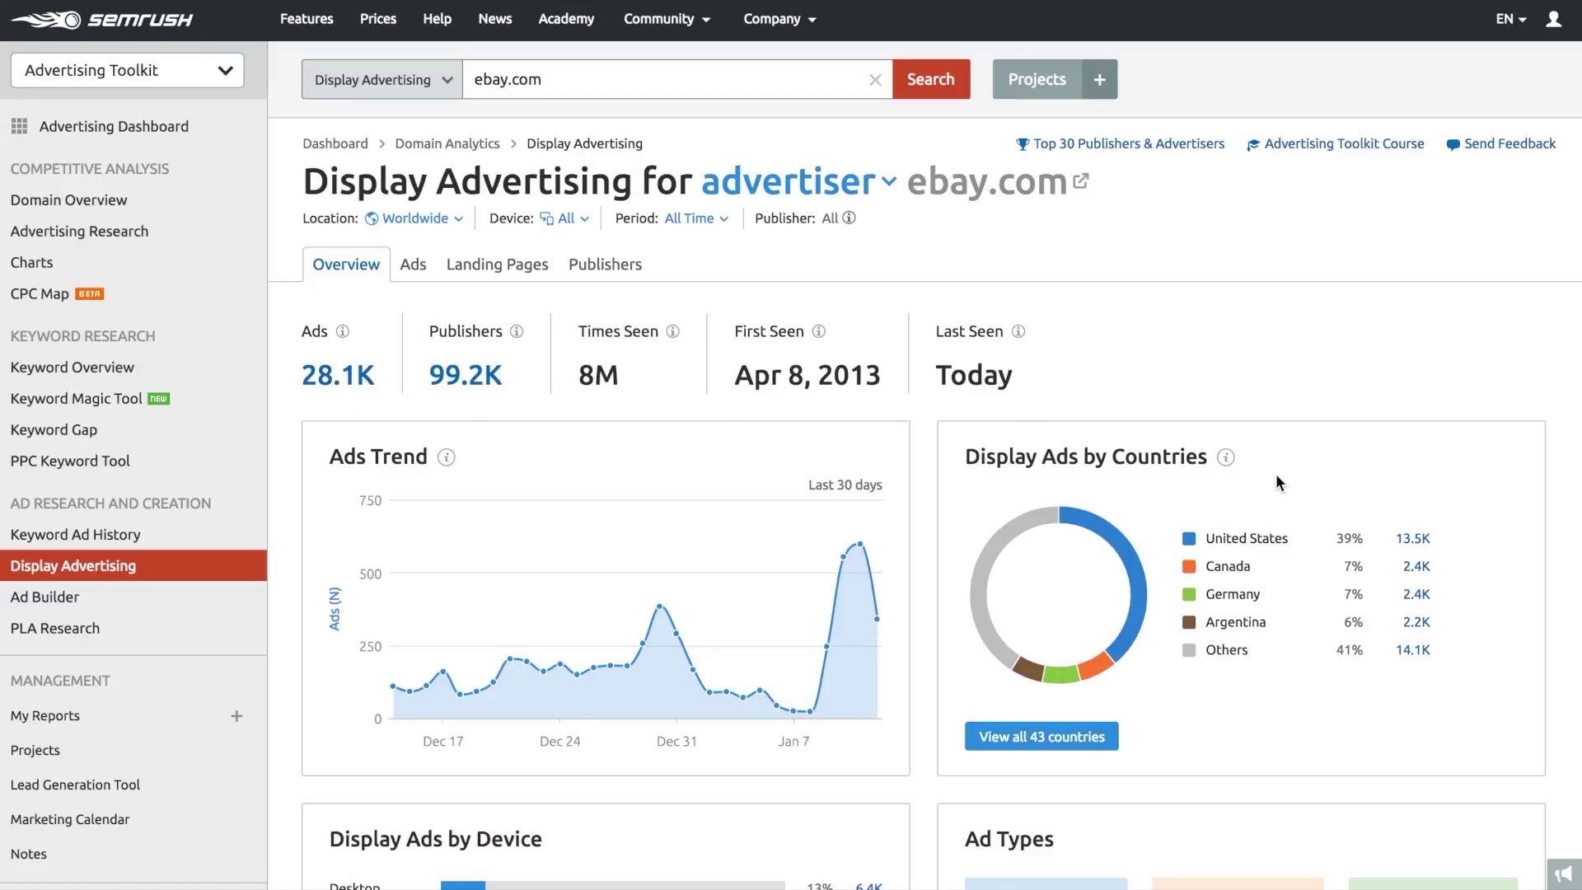
- Review the report type, Location, Device and Period options, then show ebay.com's Ads breakdown
scroll(1226, 693, "down", 4)
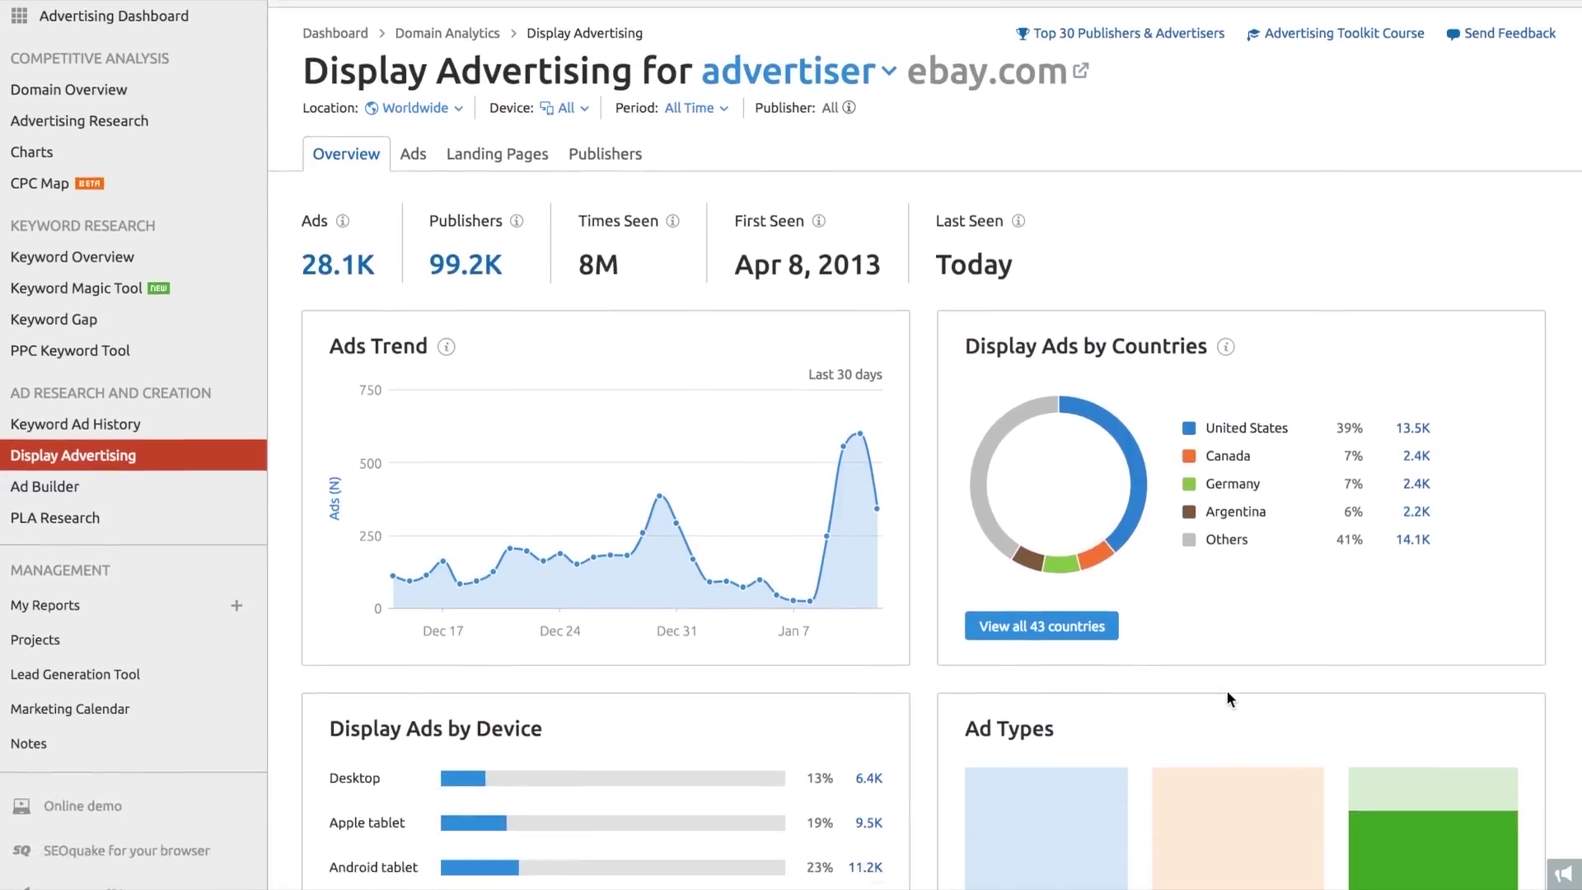
scroll(1228, 700, "down", 8)
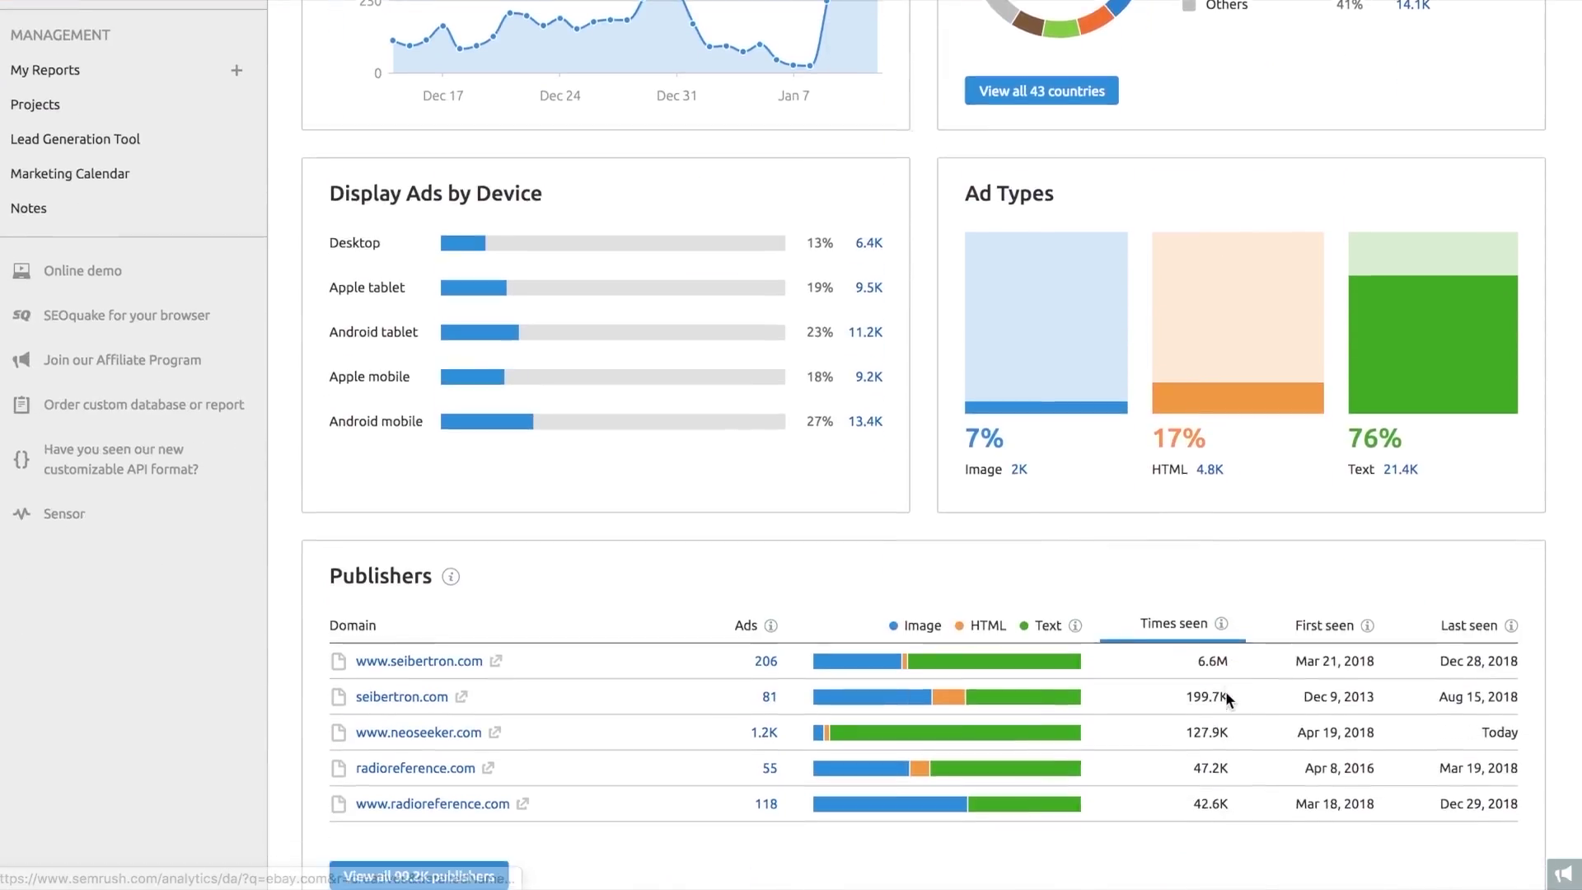
scroll(1225, 692, "down", 2)
scroll(1225, 699, "up", 10)
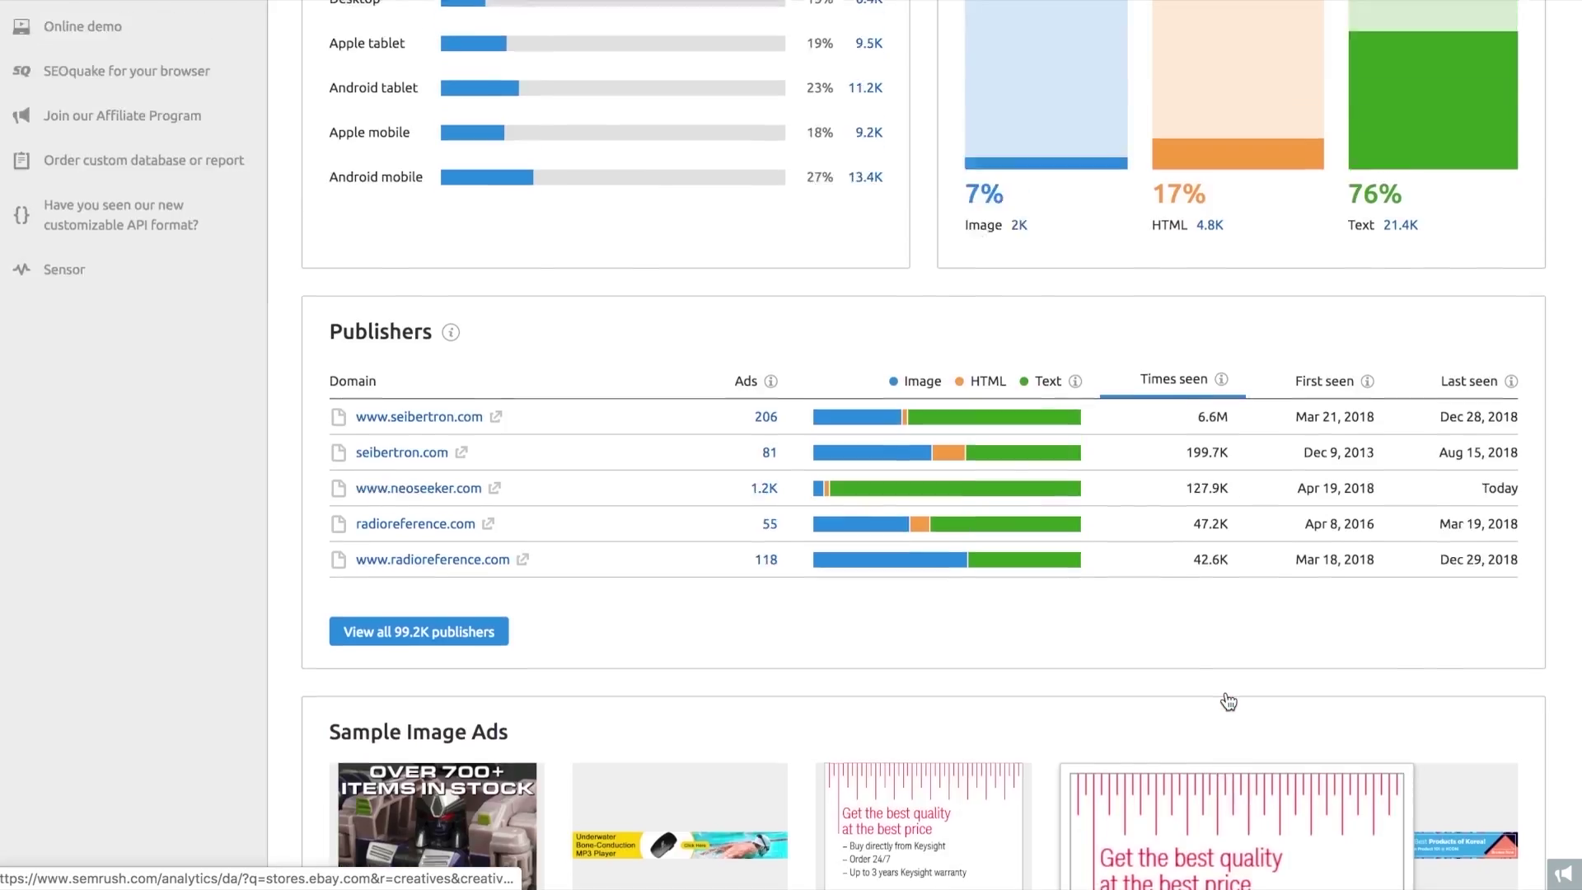
scroll(1228, 701, "up", 4)
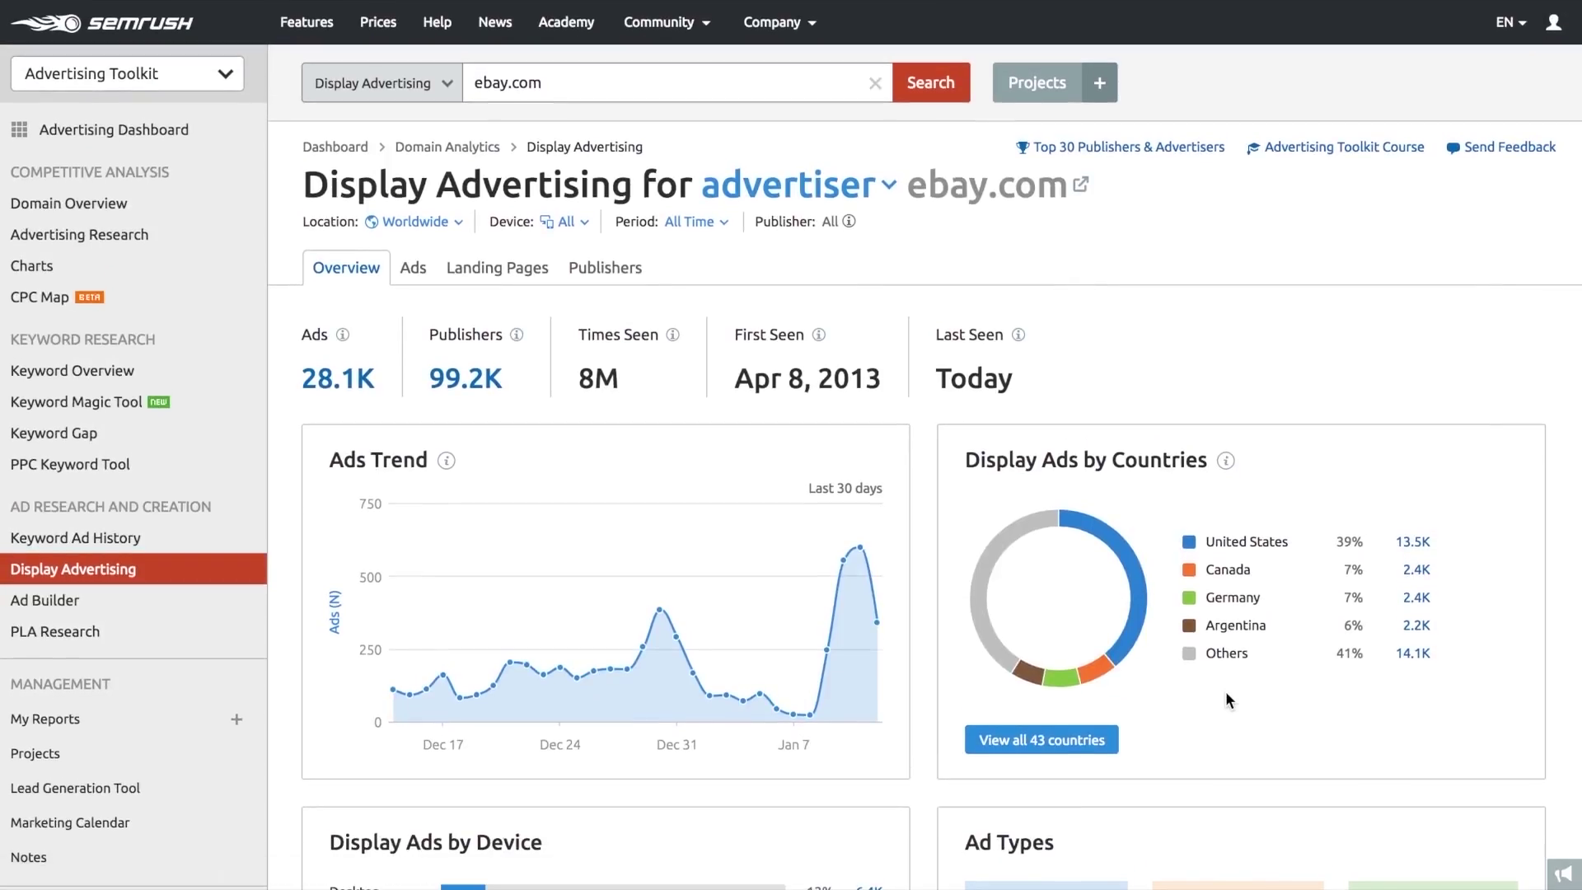
left_click(886, 188)
left_click(427, 224)
left_click(569, 224)
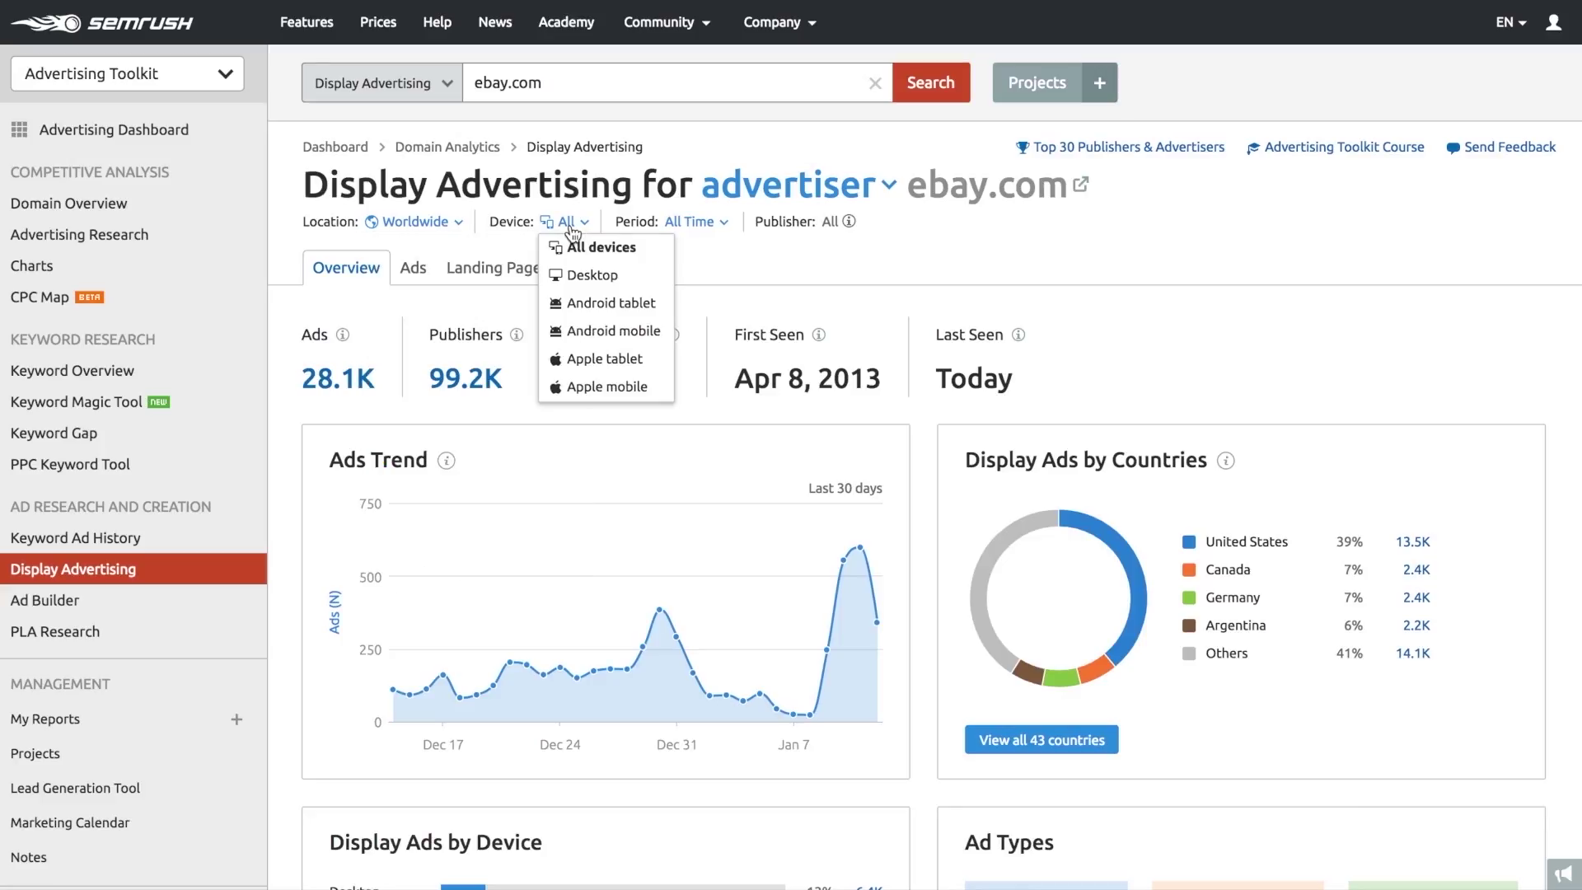
left_click(688, 224)
left_click(899, 262)
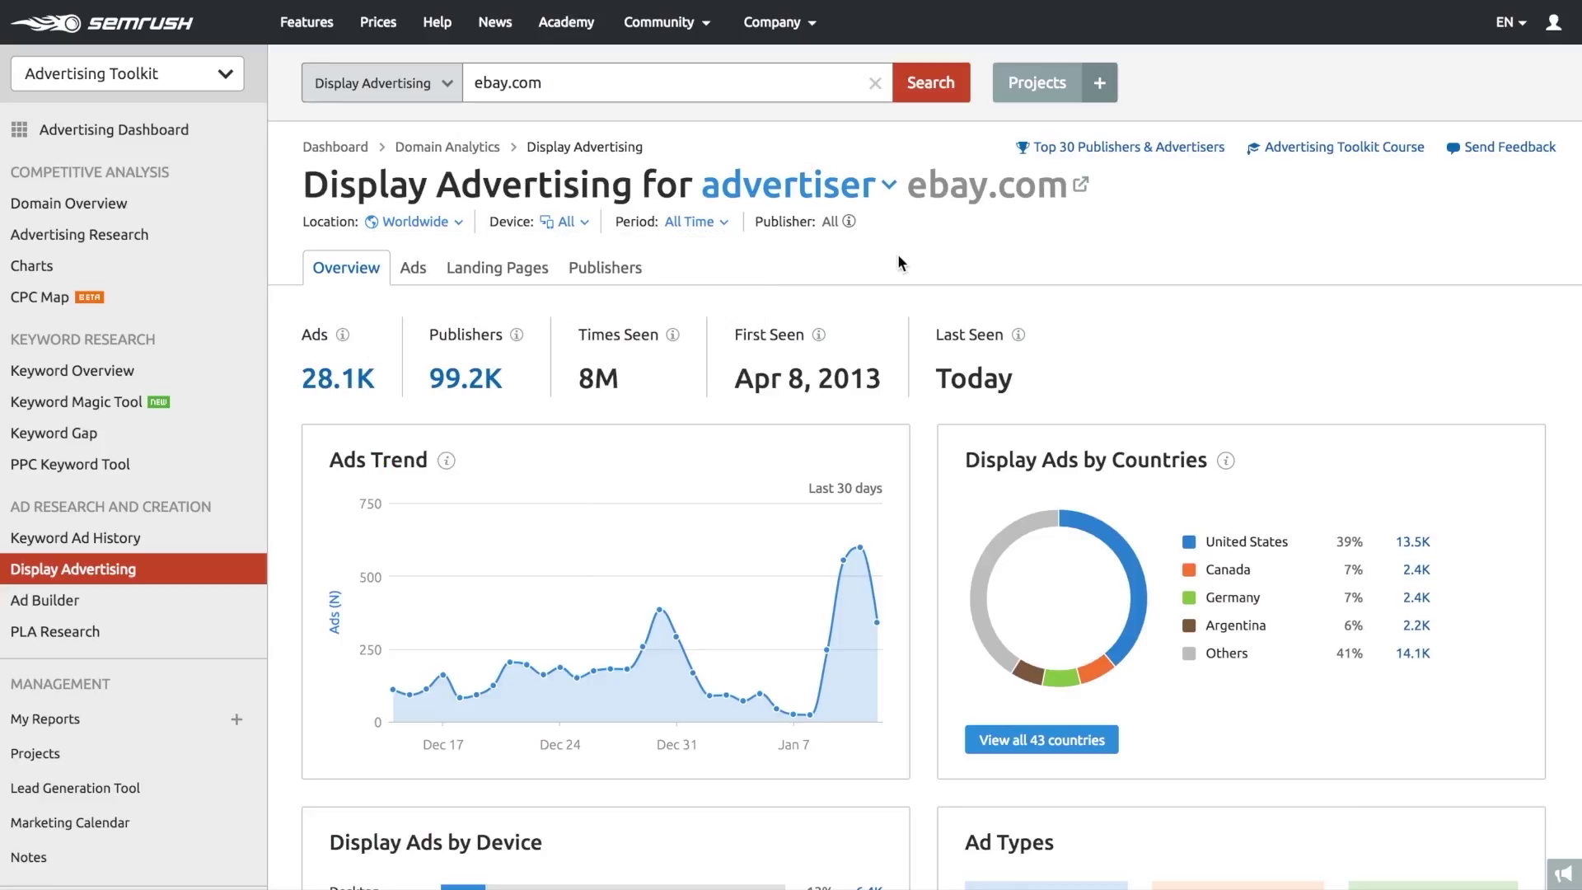
left_click(428, 269)
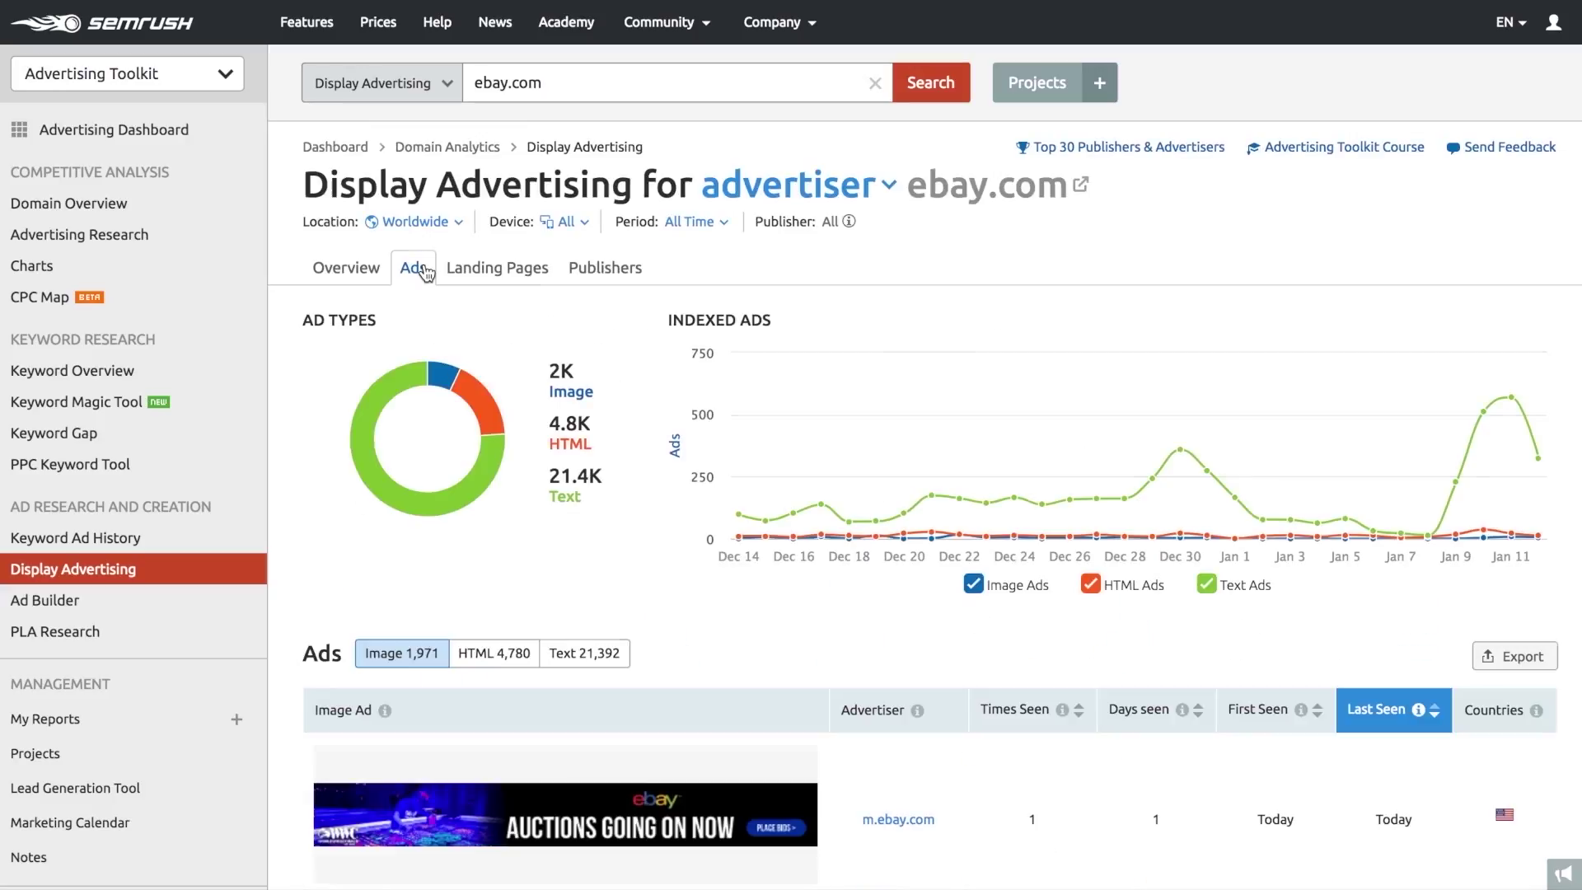
mouse_move(381, 404)
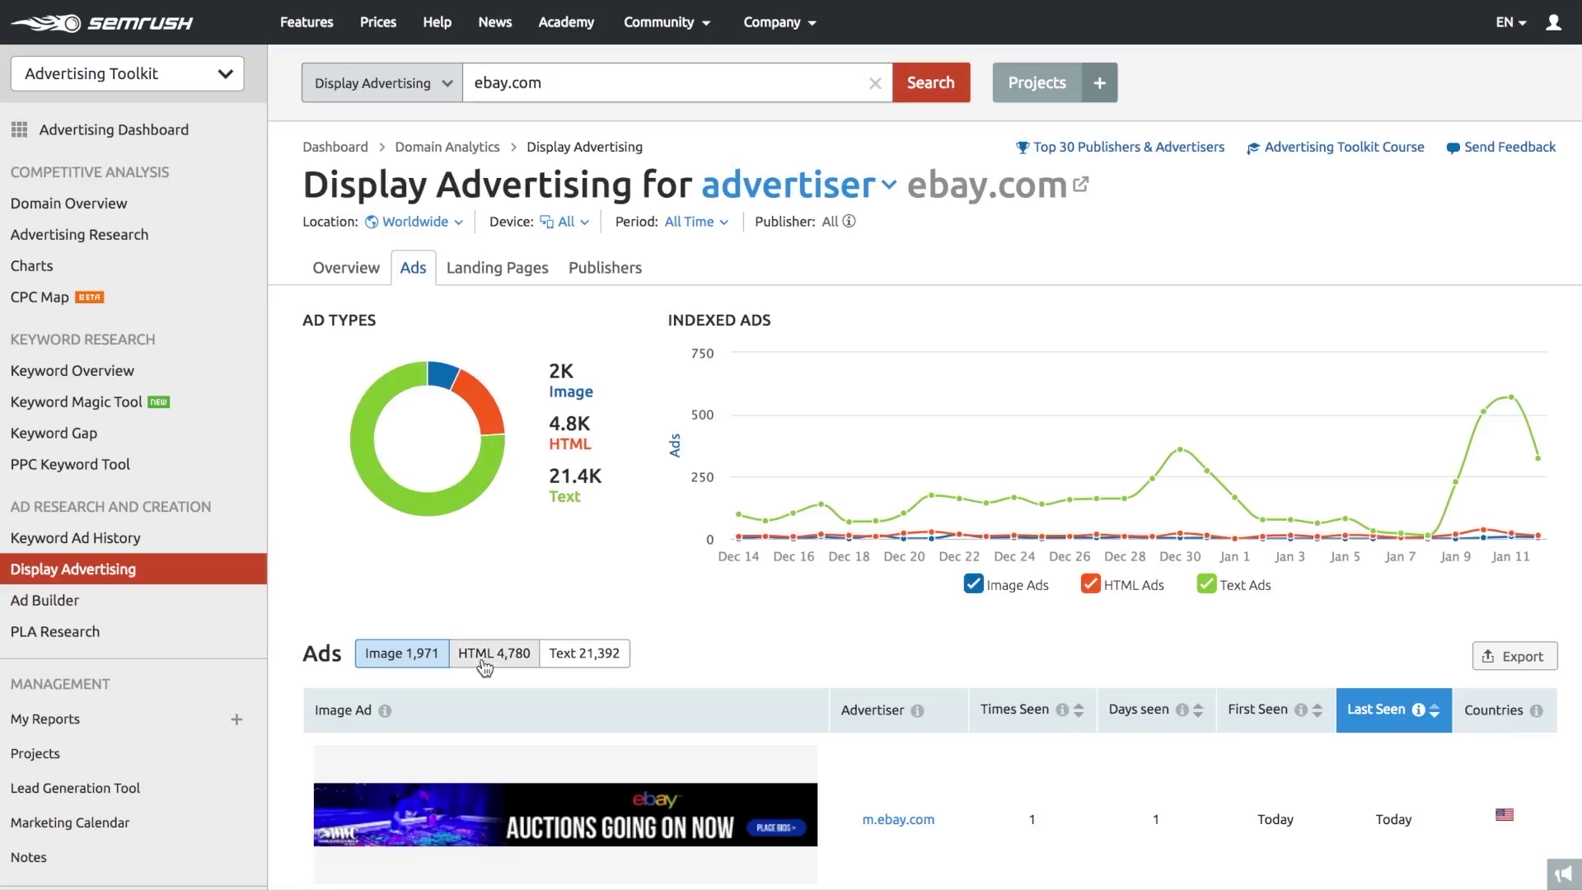
scroll(290, 674, "down", 5)
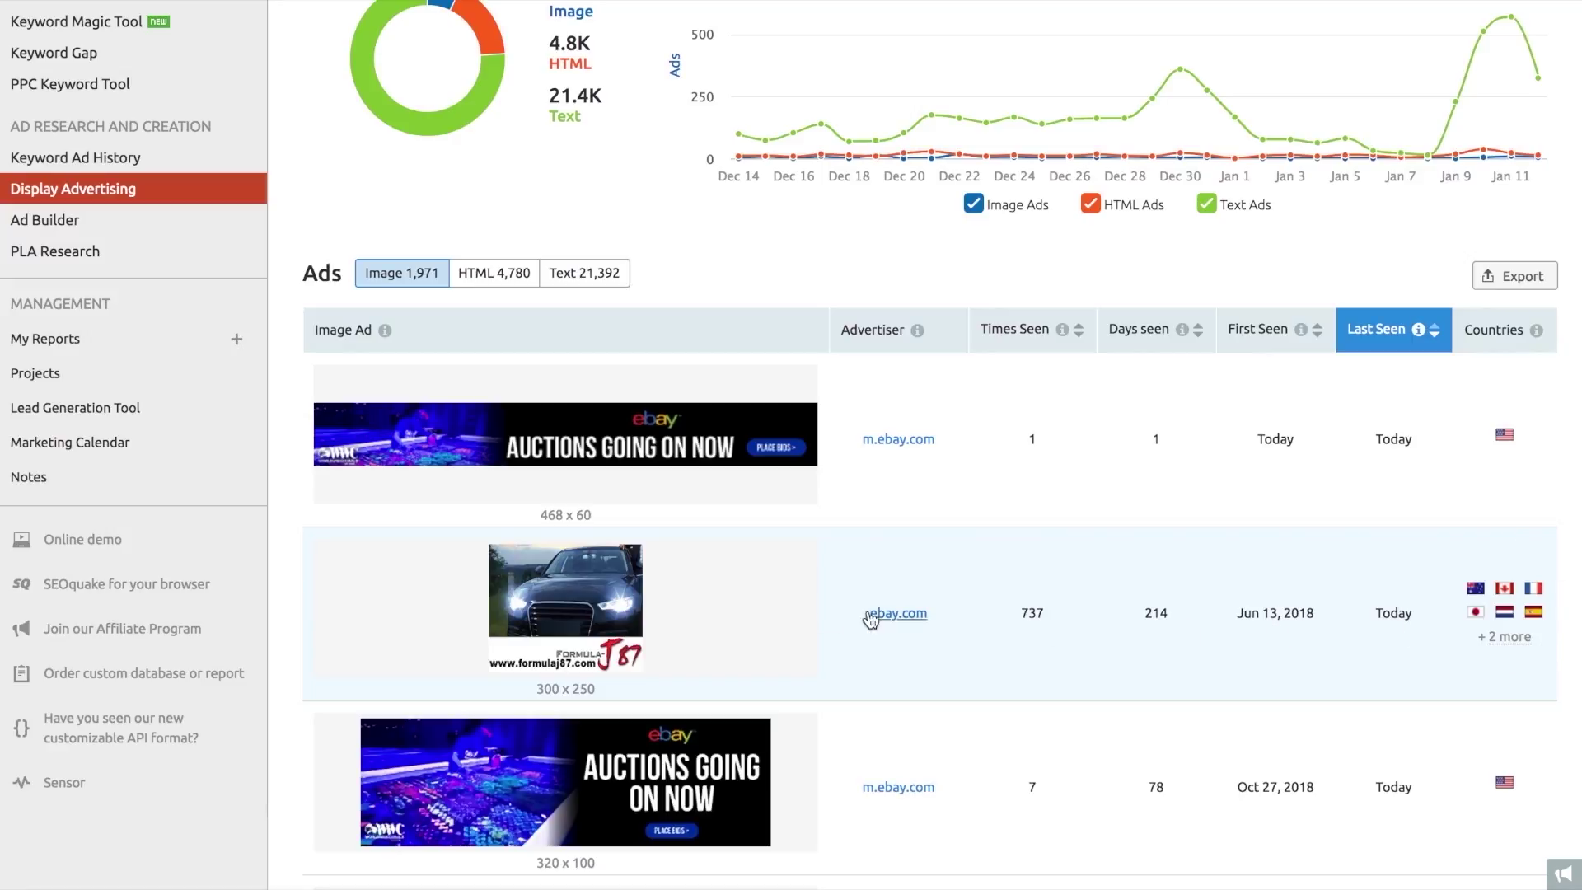
left_click(712, 610)
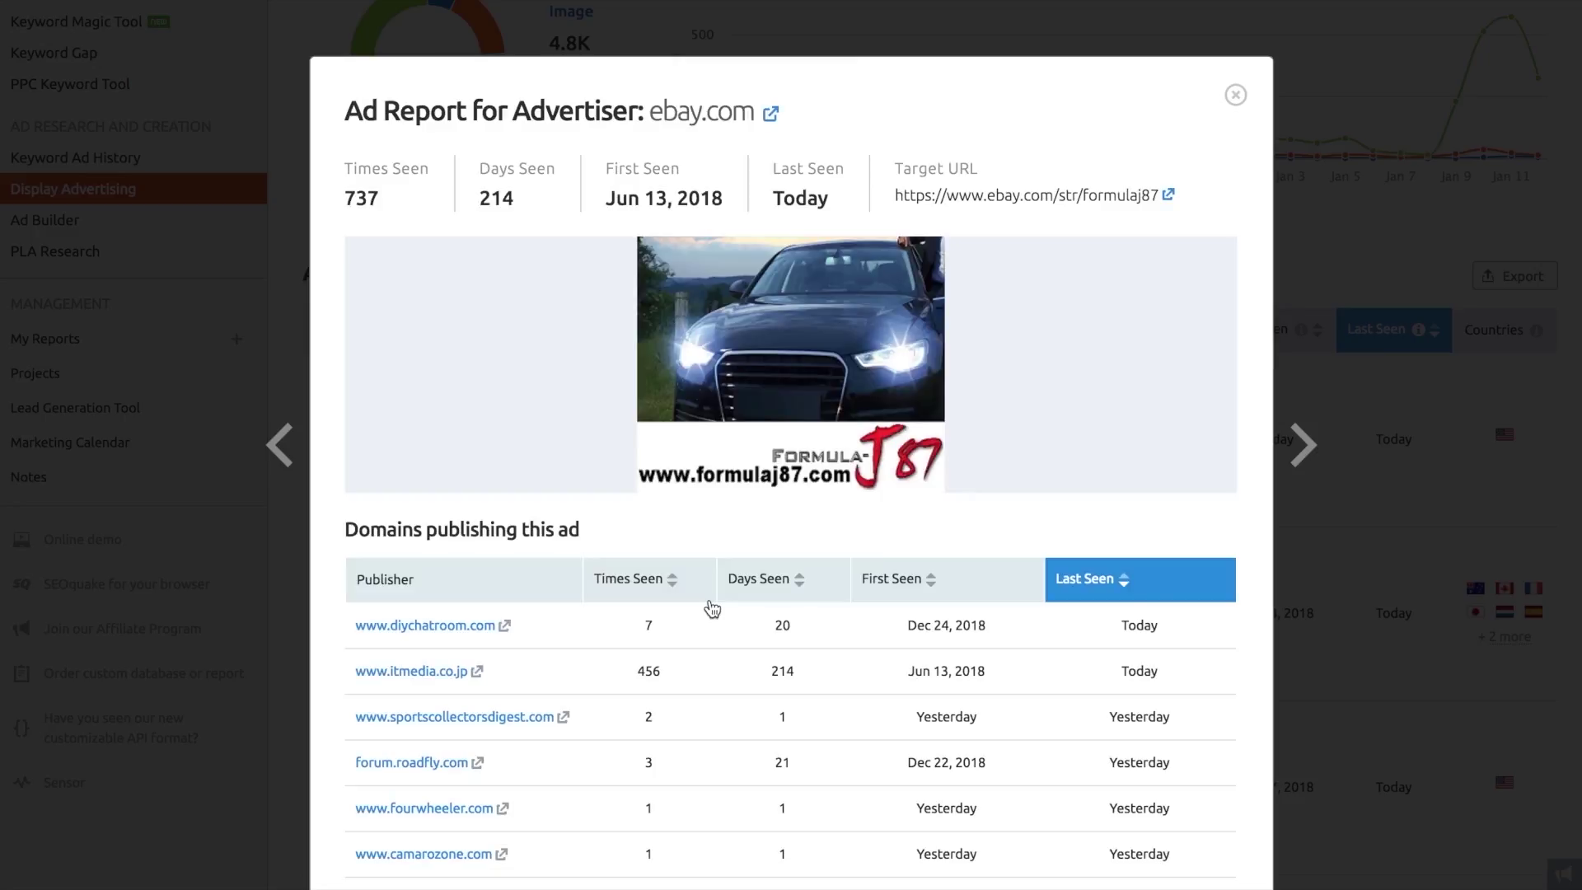
scroll(450, 576, "down", 3)
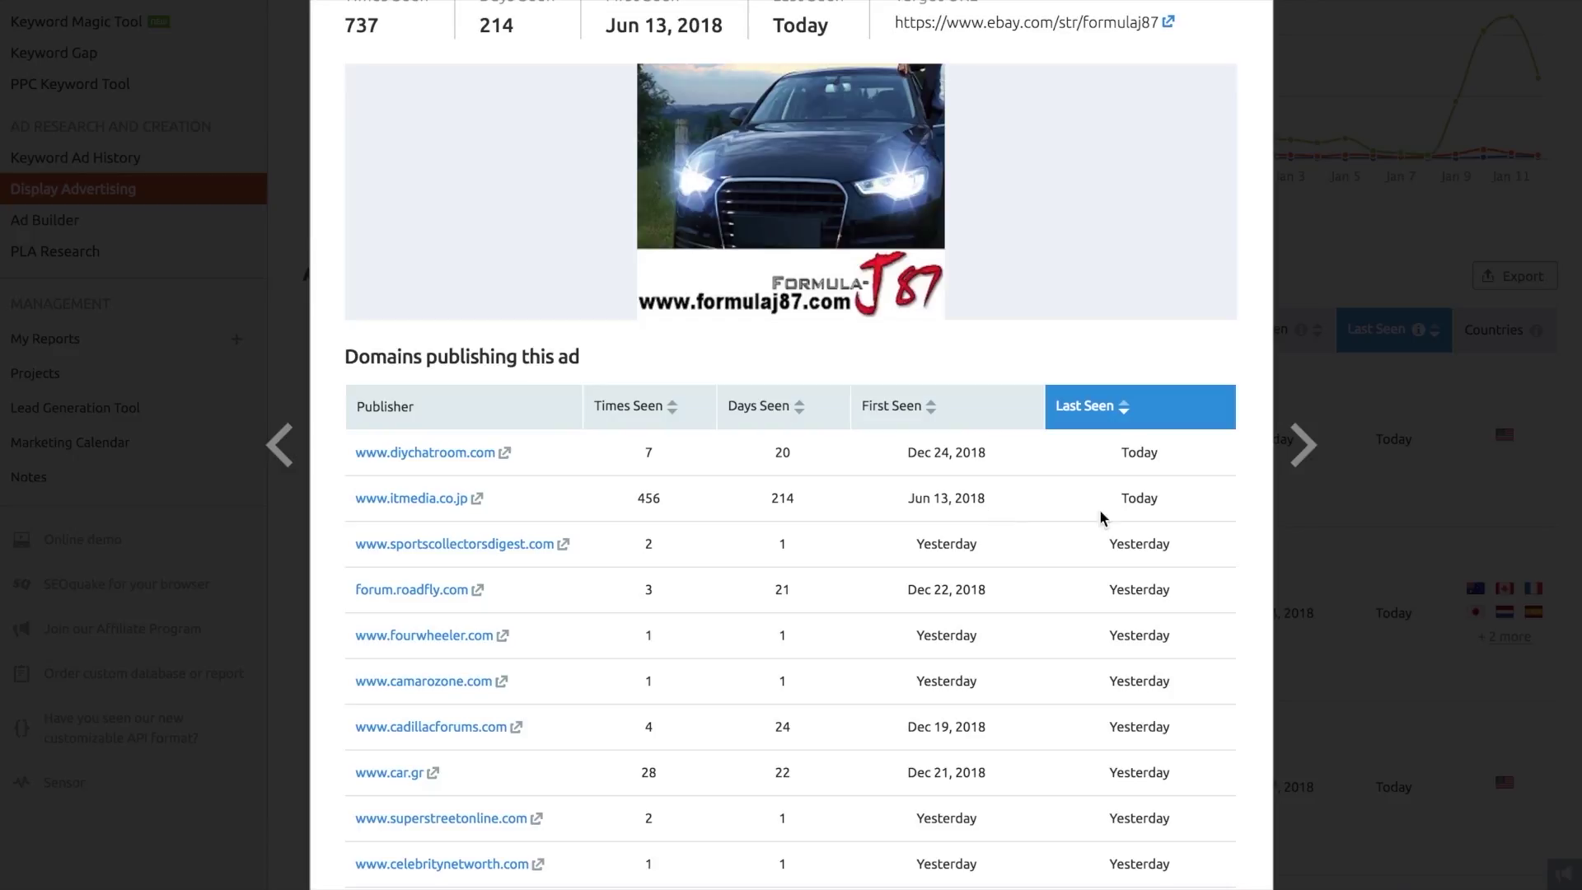
scroll(1188, 511, "up", 3)
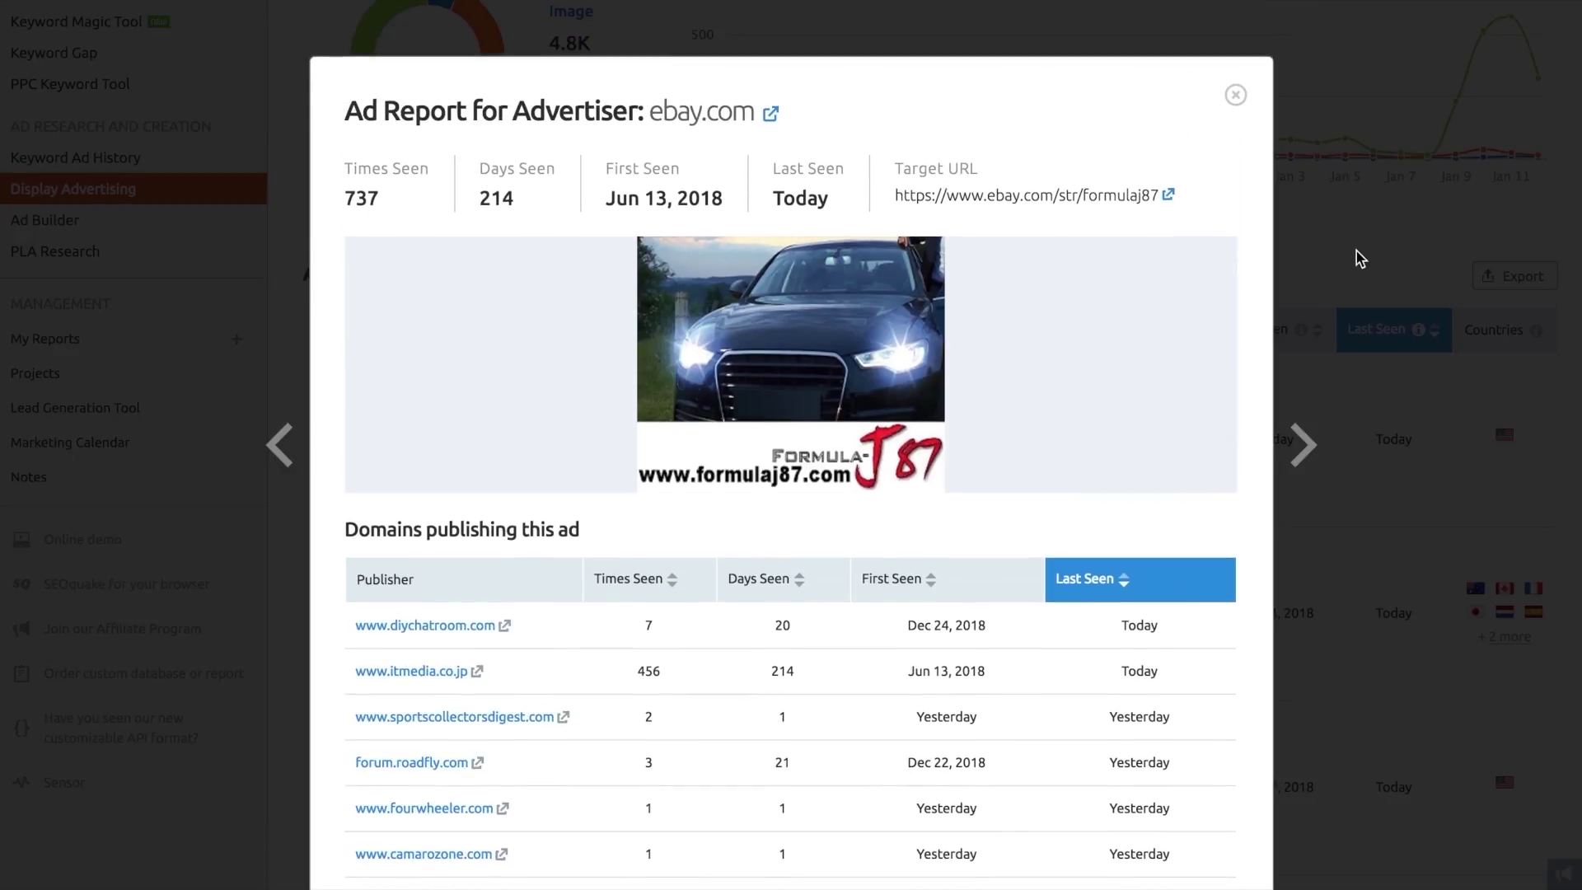
left_click(1357, 250)
scroll(1356, 250, "up", 5)
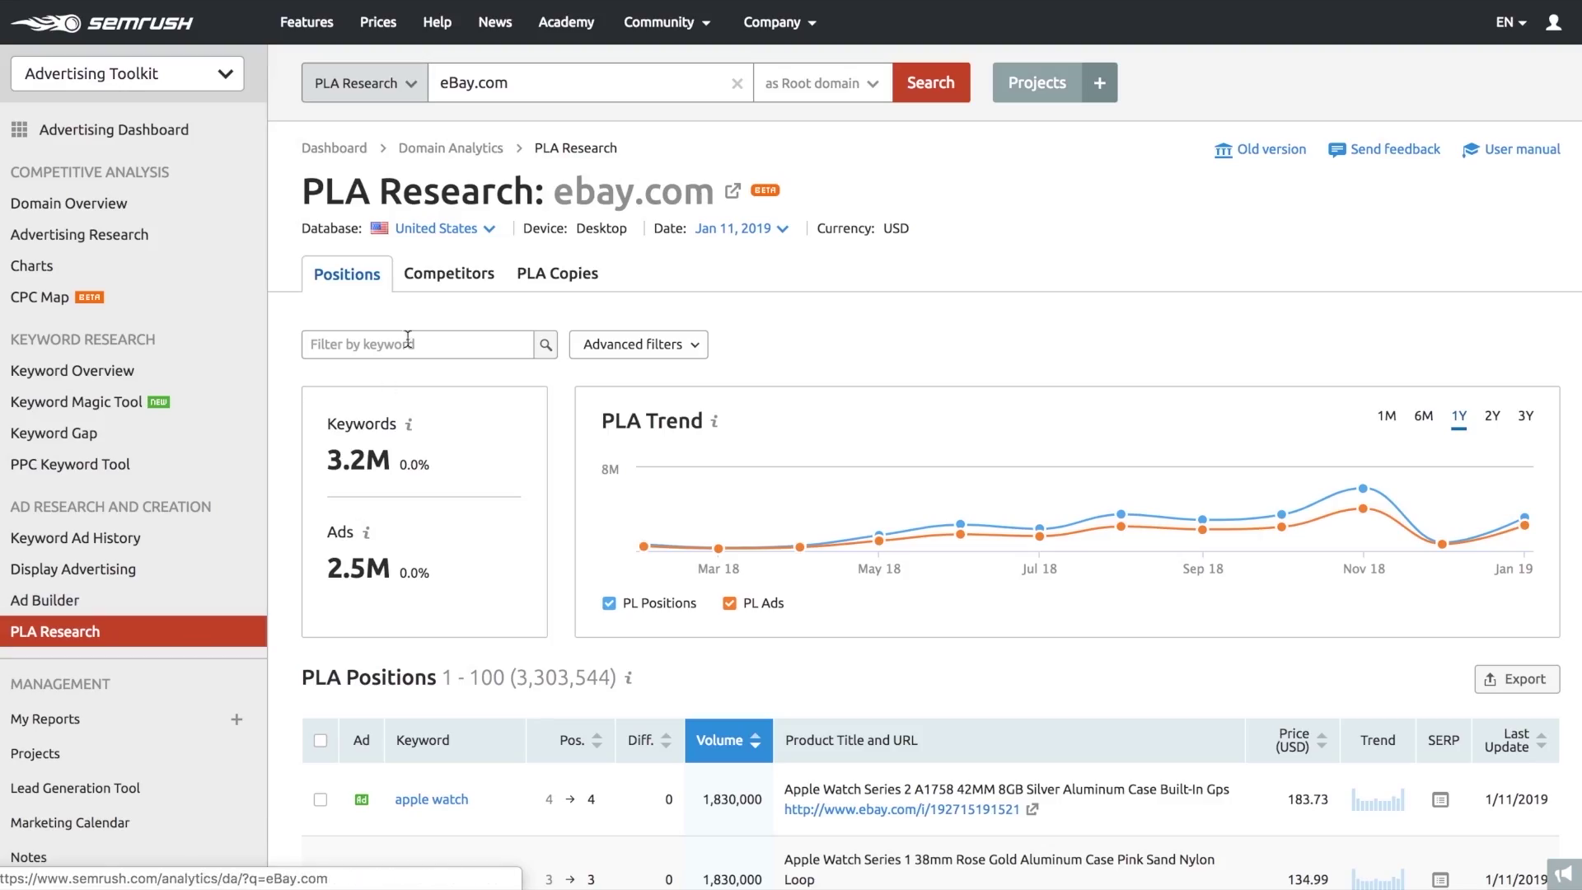
- Check the PLA Research Database, Date and Advanced filter options without changing them
left_click(488, 233)
left_click(488, 233)
left_click(733, 228)
left_click(673, 258)
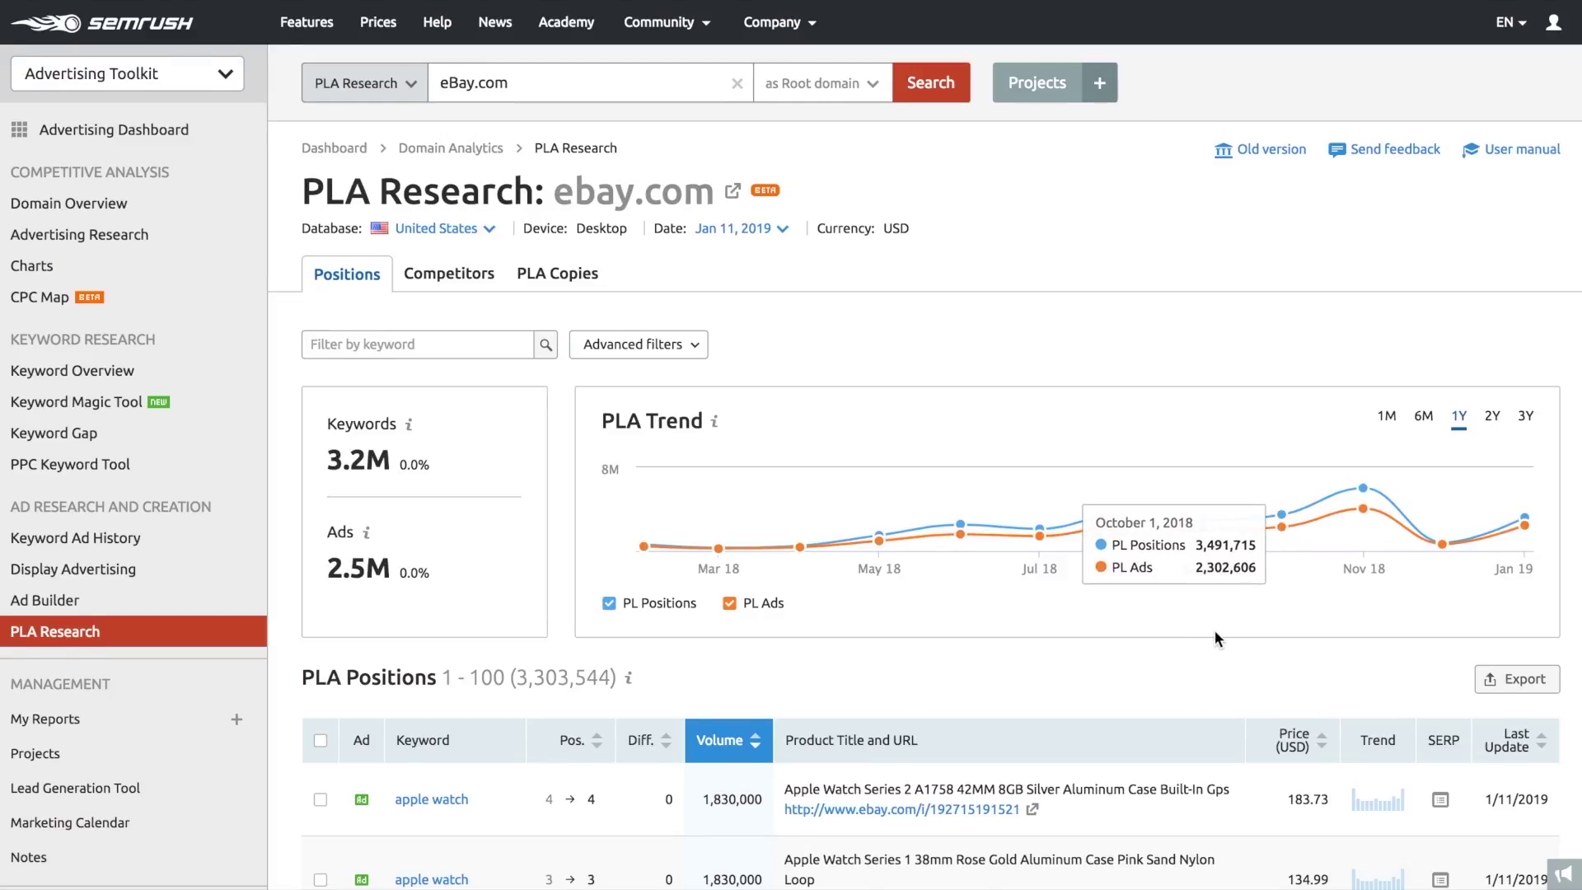
scroll(1217, 635, "down", 4)
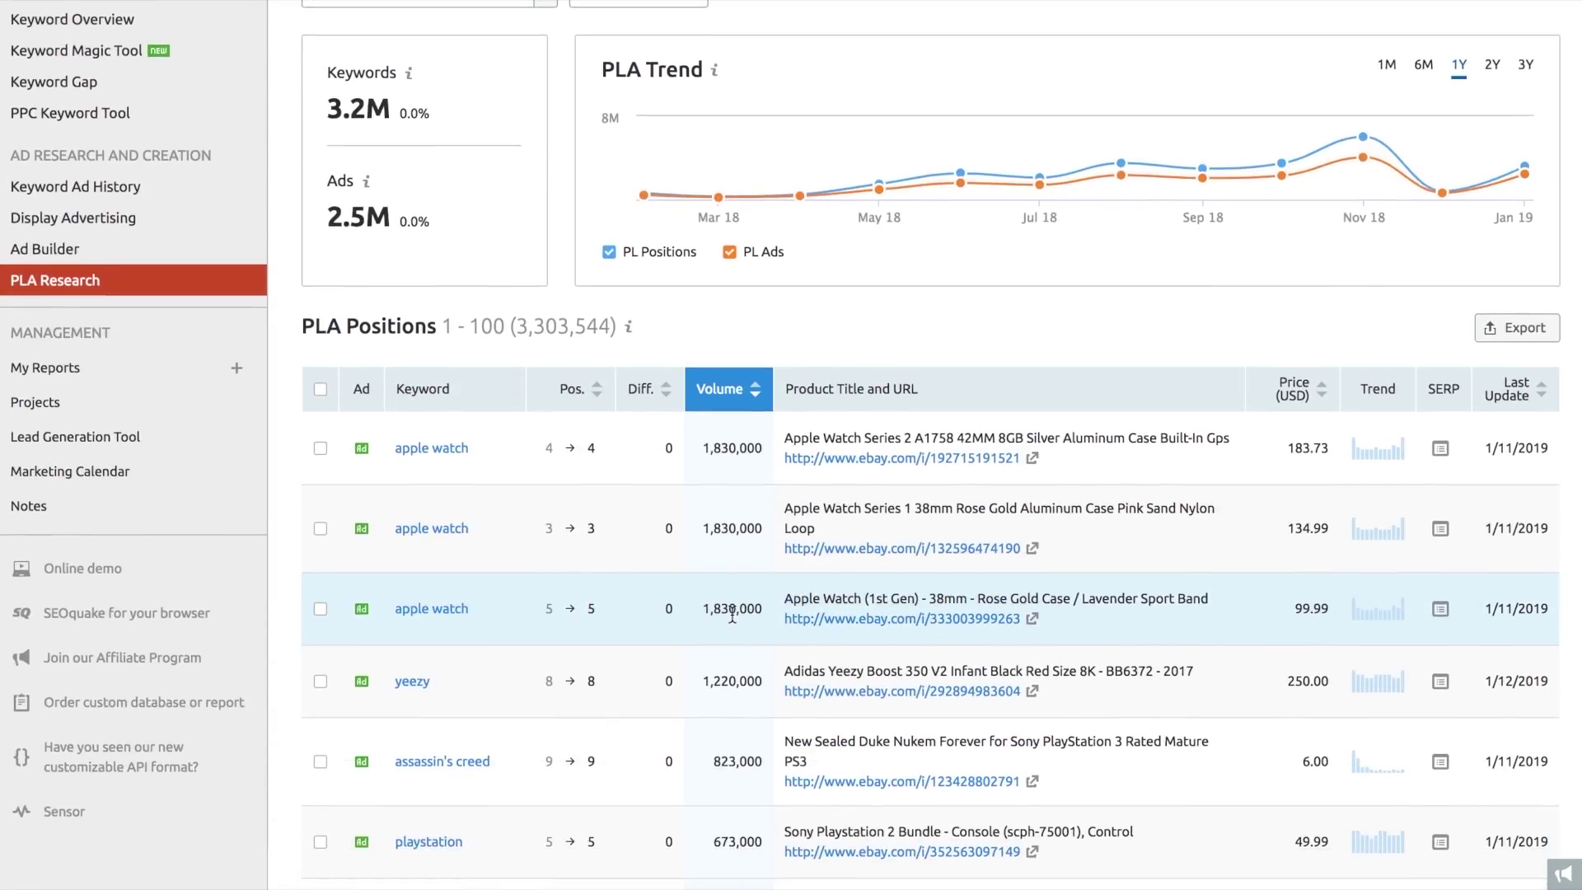
scroll(481, 614, "up", 4)
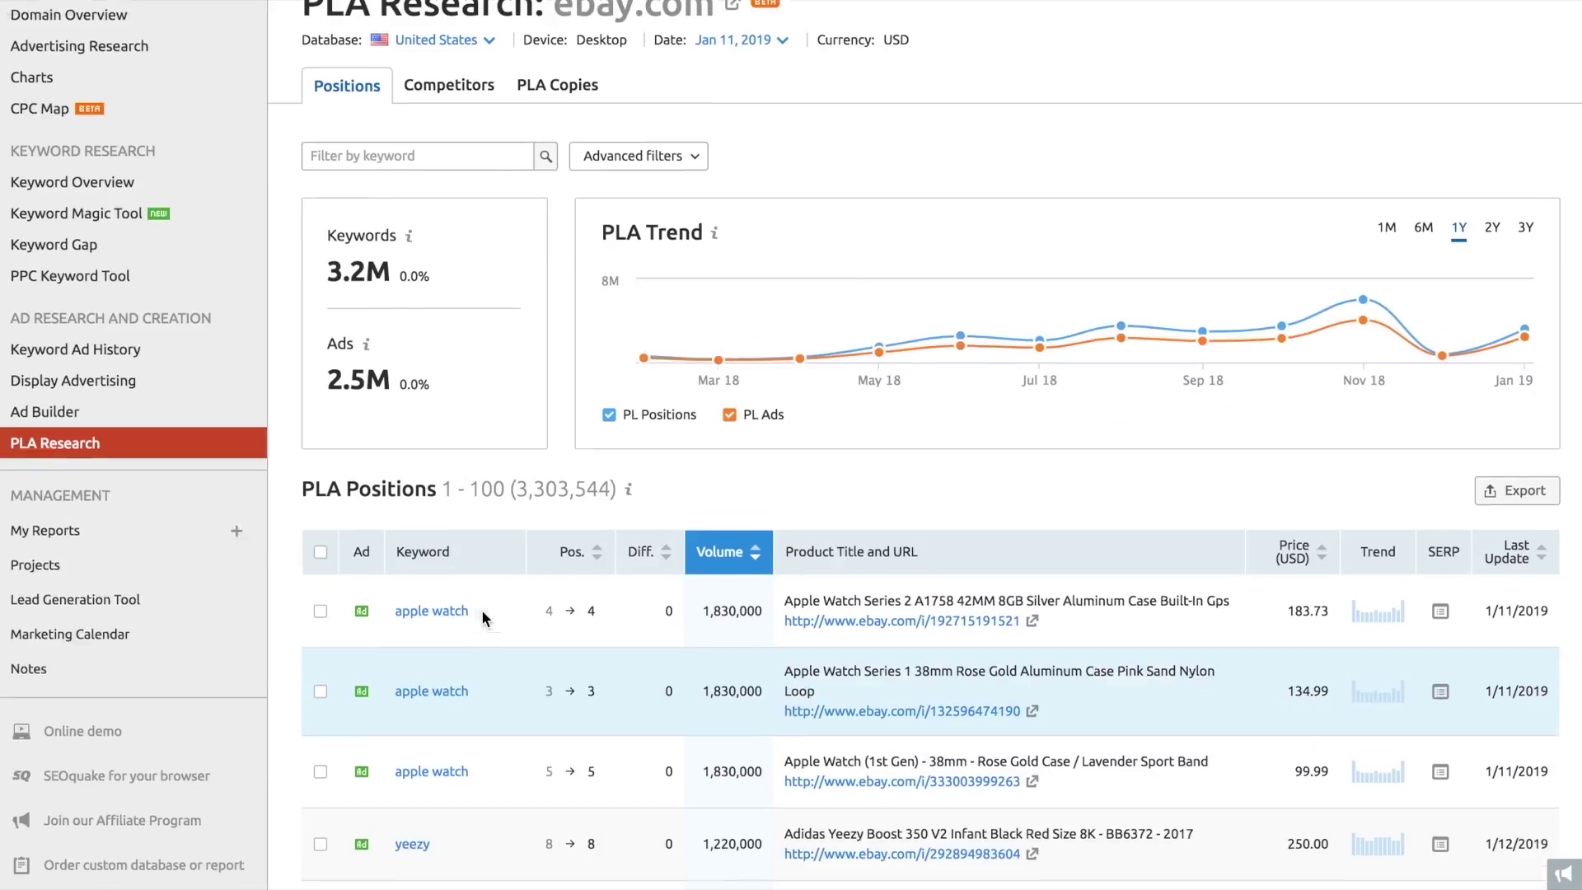
left_click(647, 349)
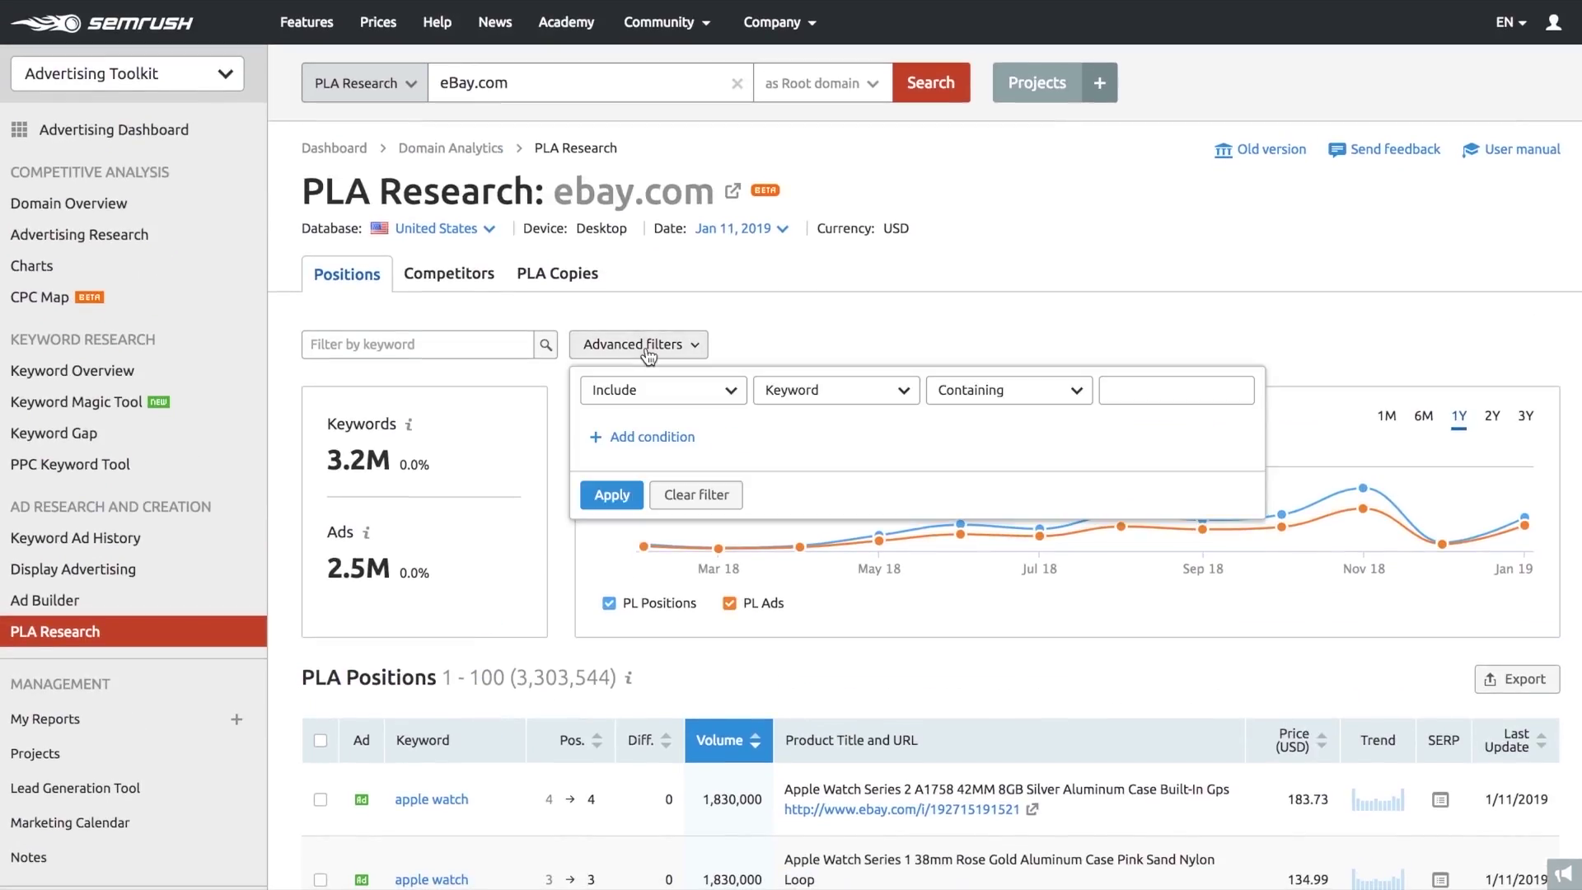
left_click(648, 353)
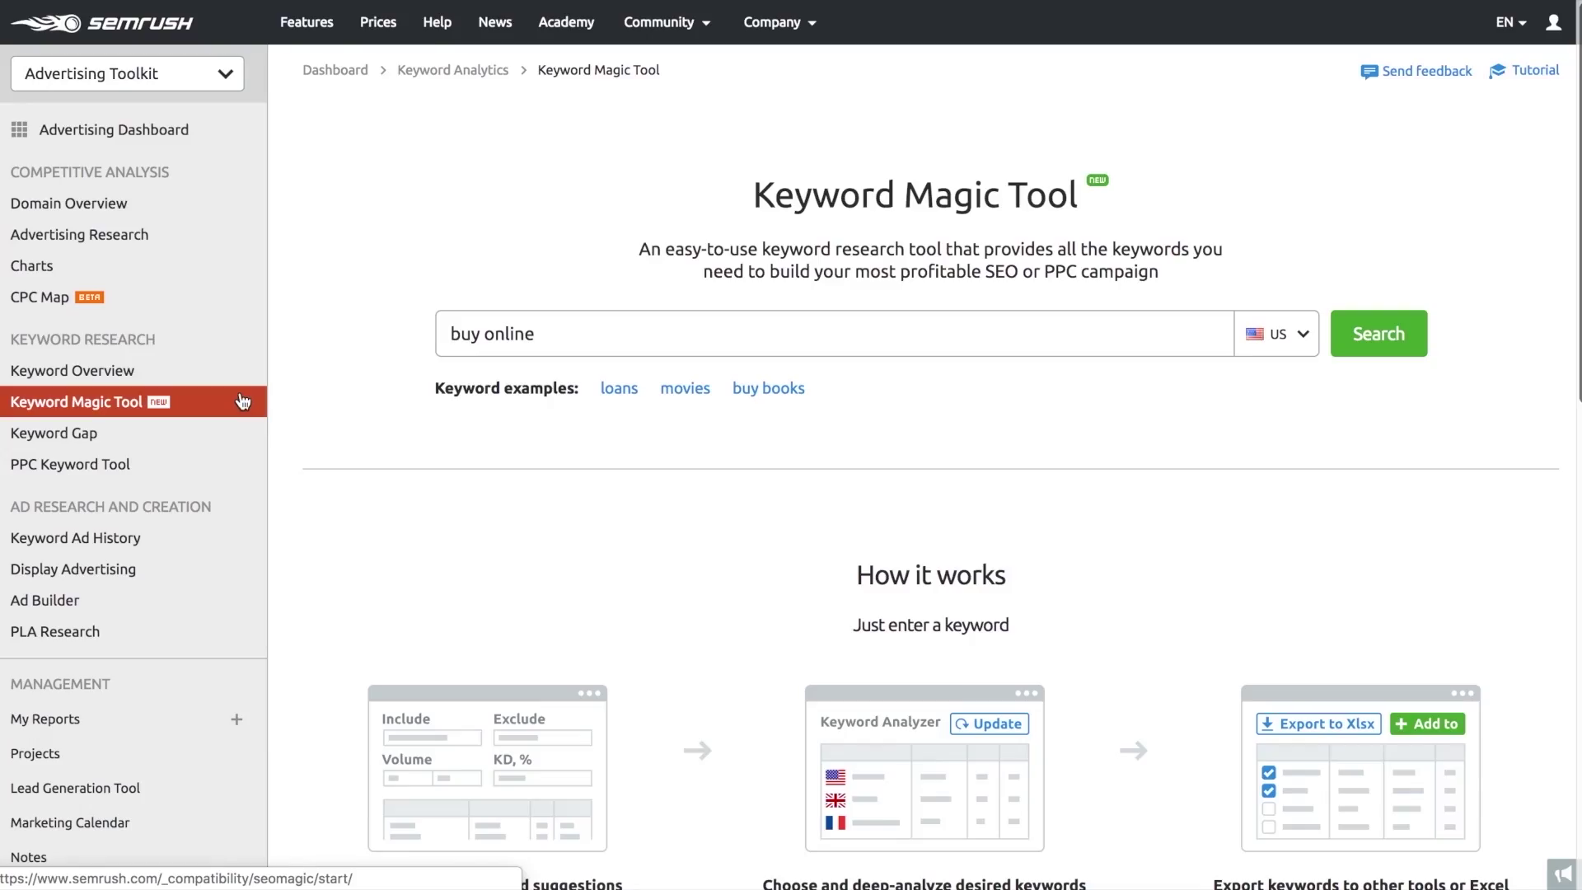
- Run the 'buy online' keyword search in the US database and inspect the top keyword group
left_click(583, 336)
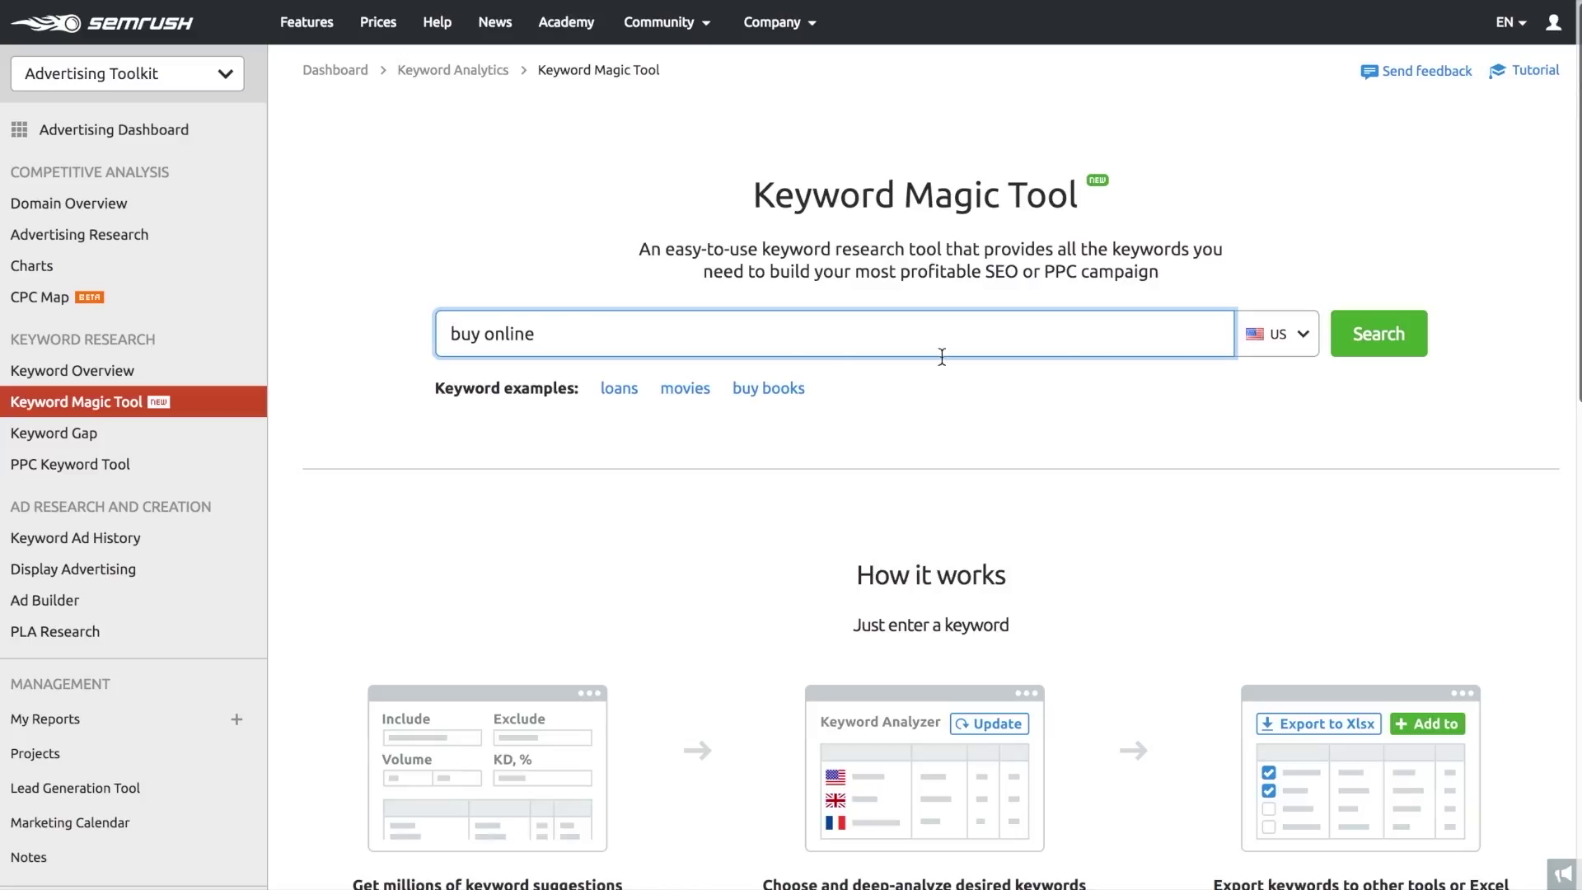
left_click(1277, 334)
left_click(1297, 434)
left_click(1370, 336)
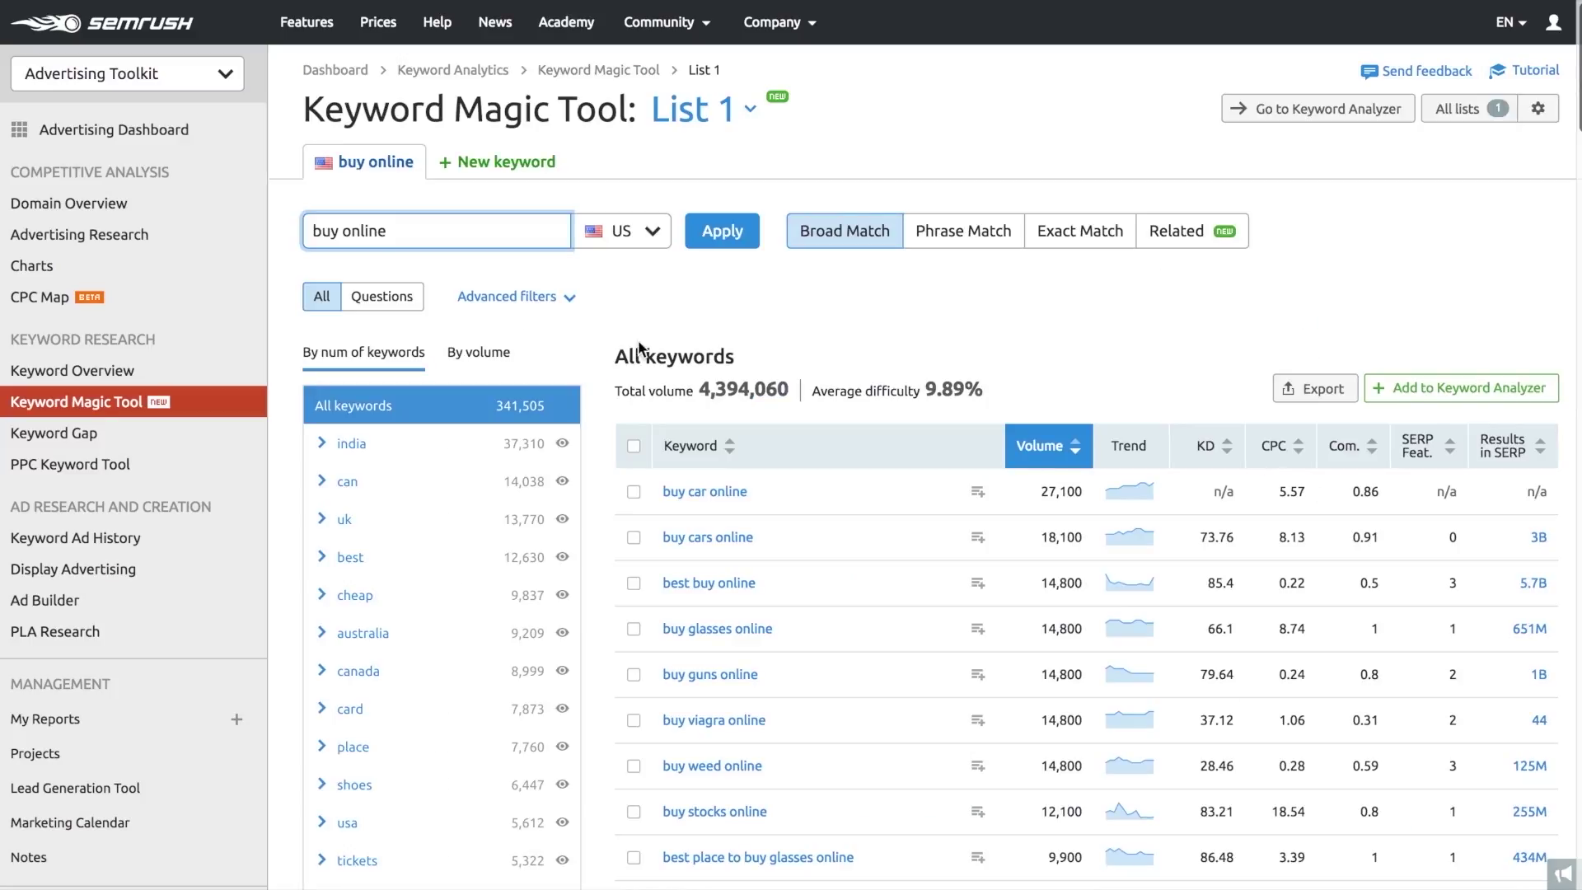
left_click(323, 558)
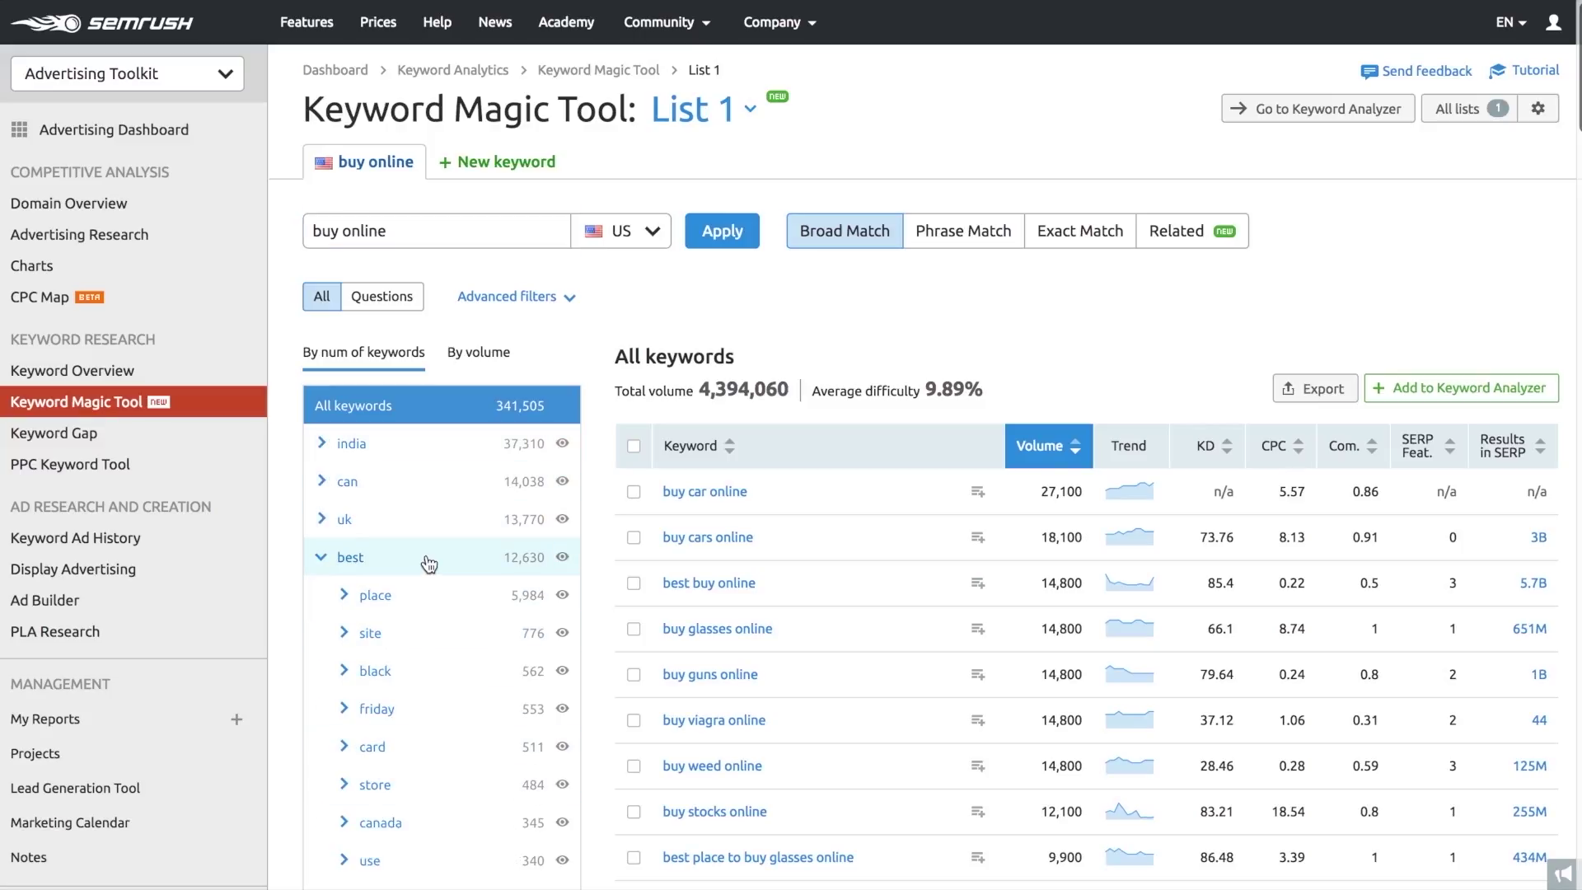
left_click(322, 558)
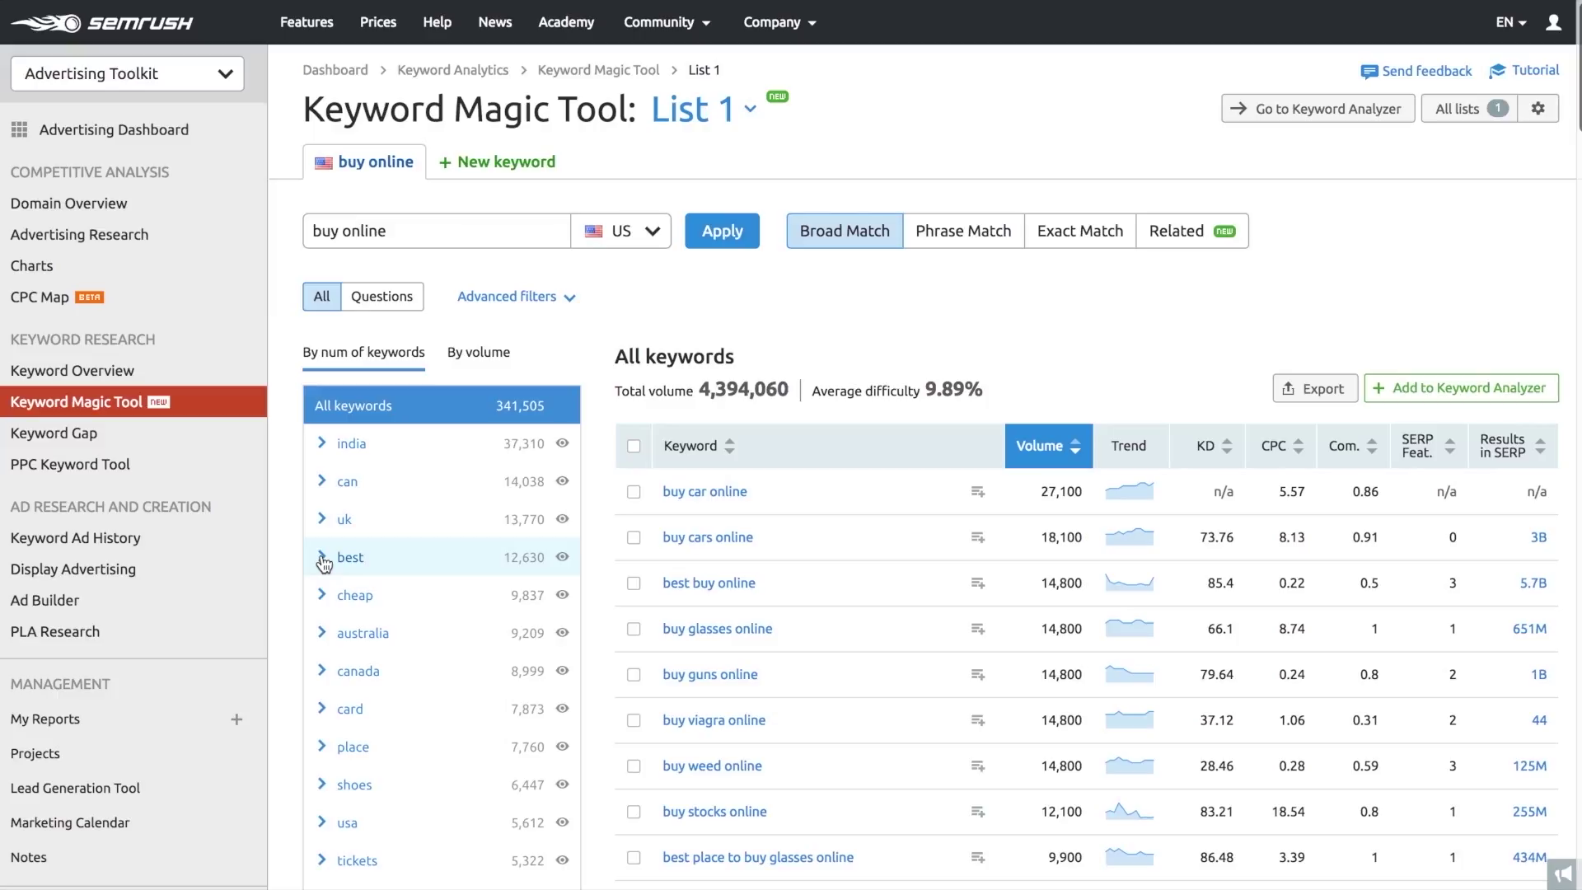
- Filter to questions and add the top three question keywords to the Keyword Analyzer
left_click(388, 298)
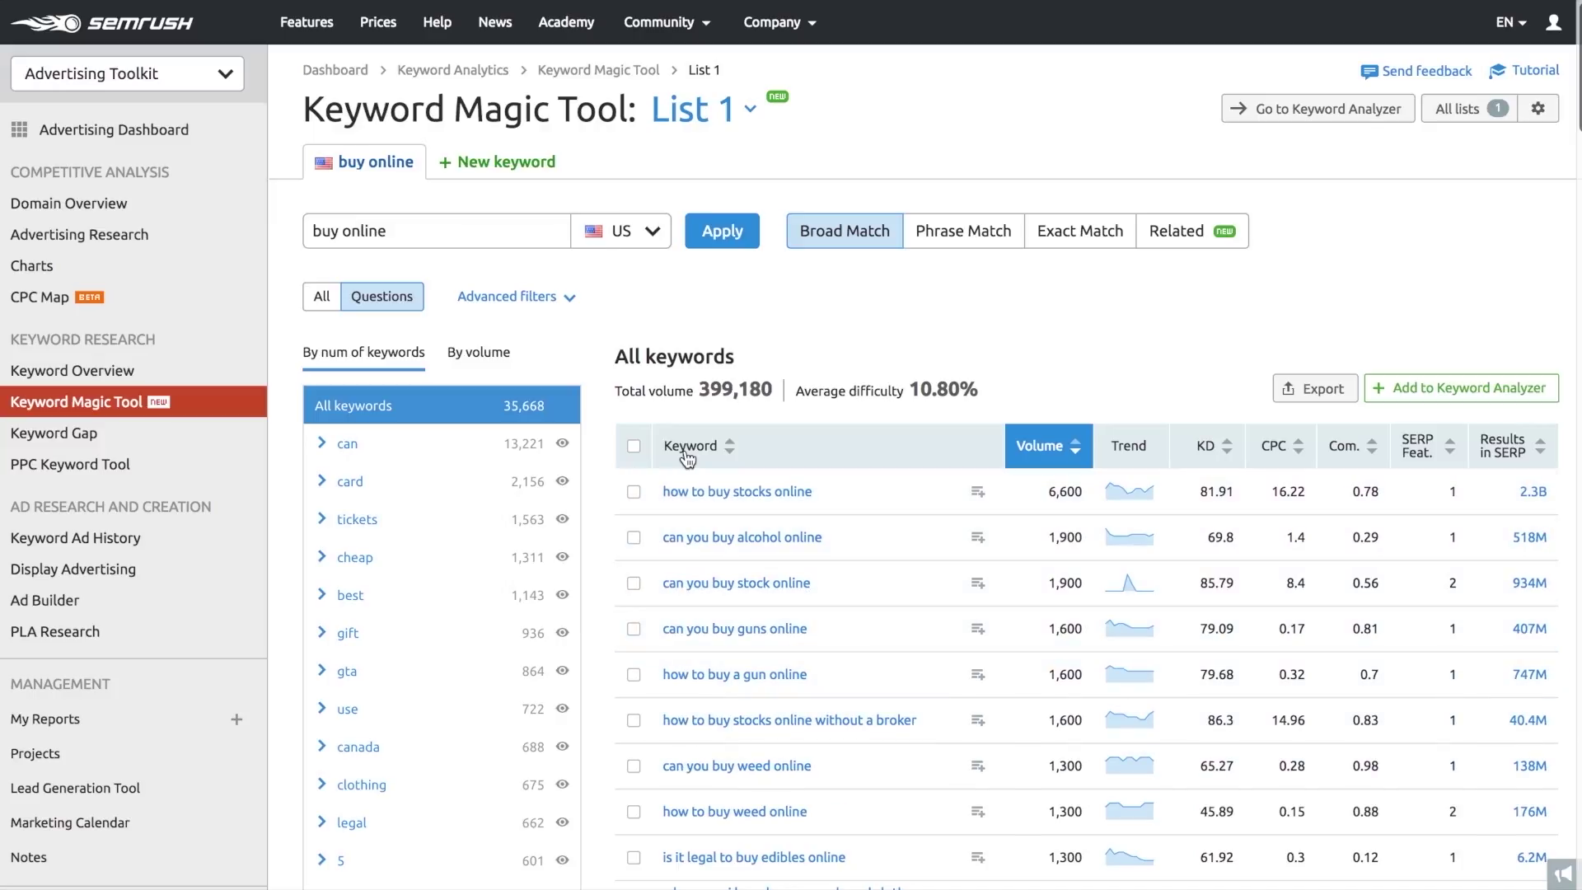
left_click(532, 307)
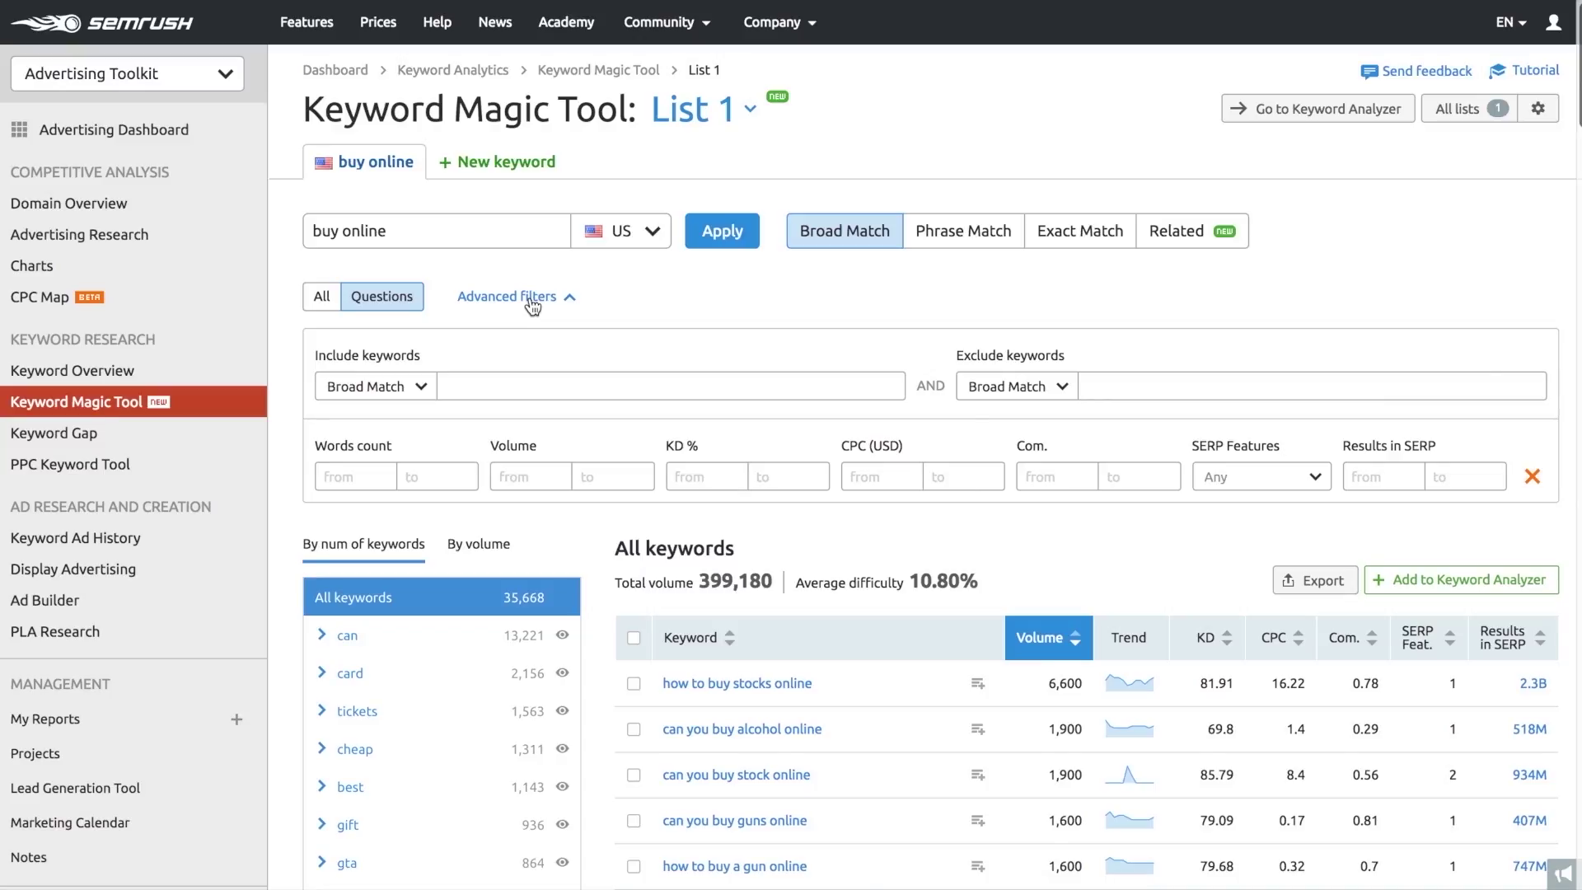
left_click(533, 306)
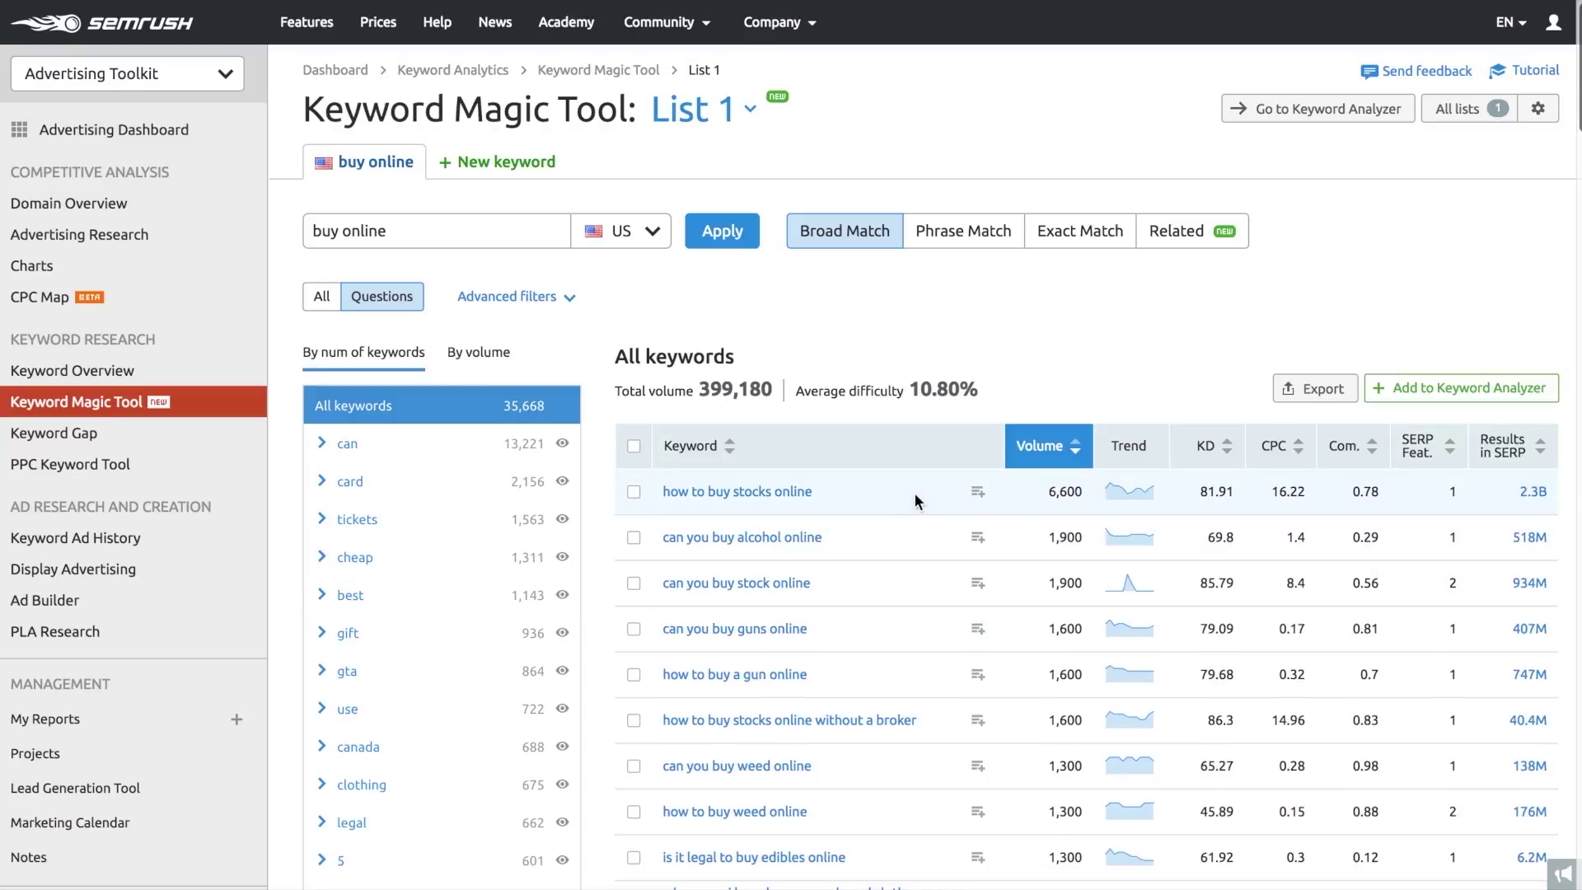
left_click(985, 495)
left_click(980, 541)
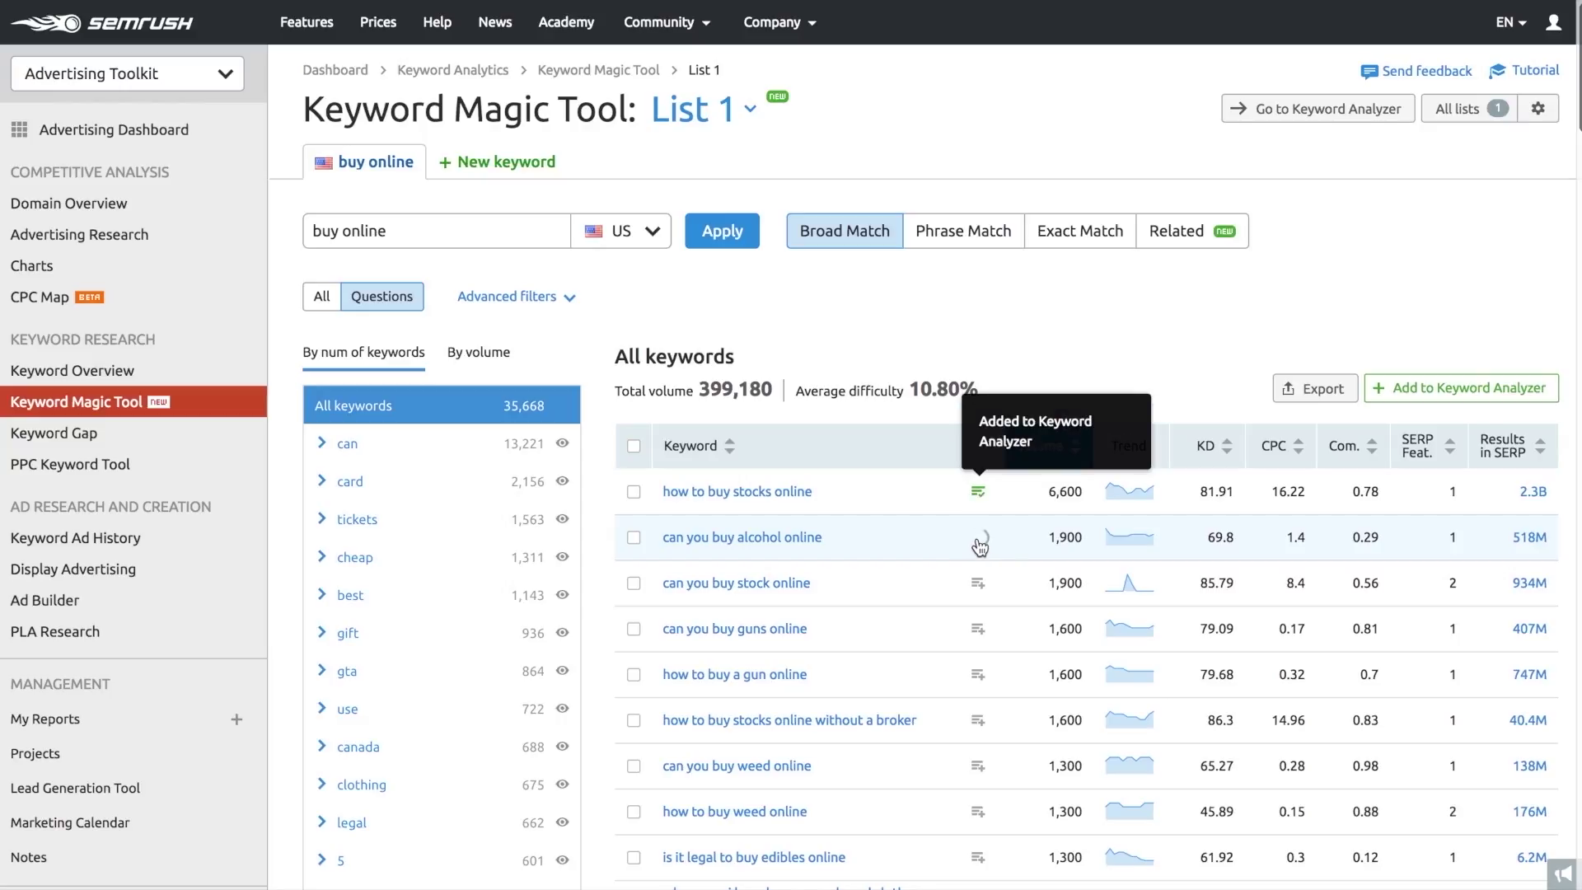
left_click(978, 583)
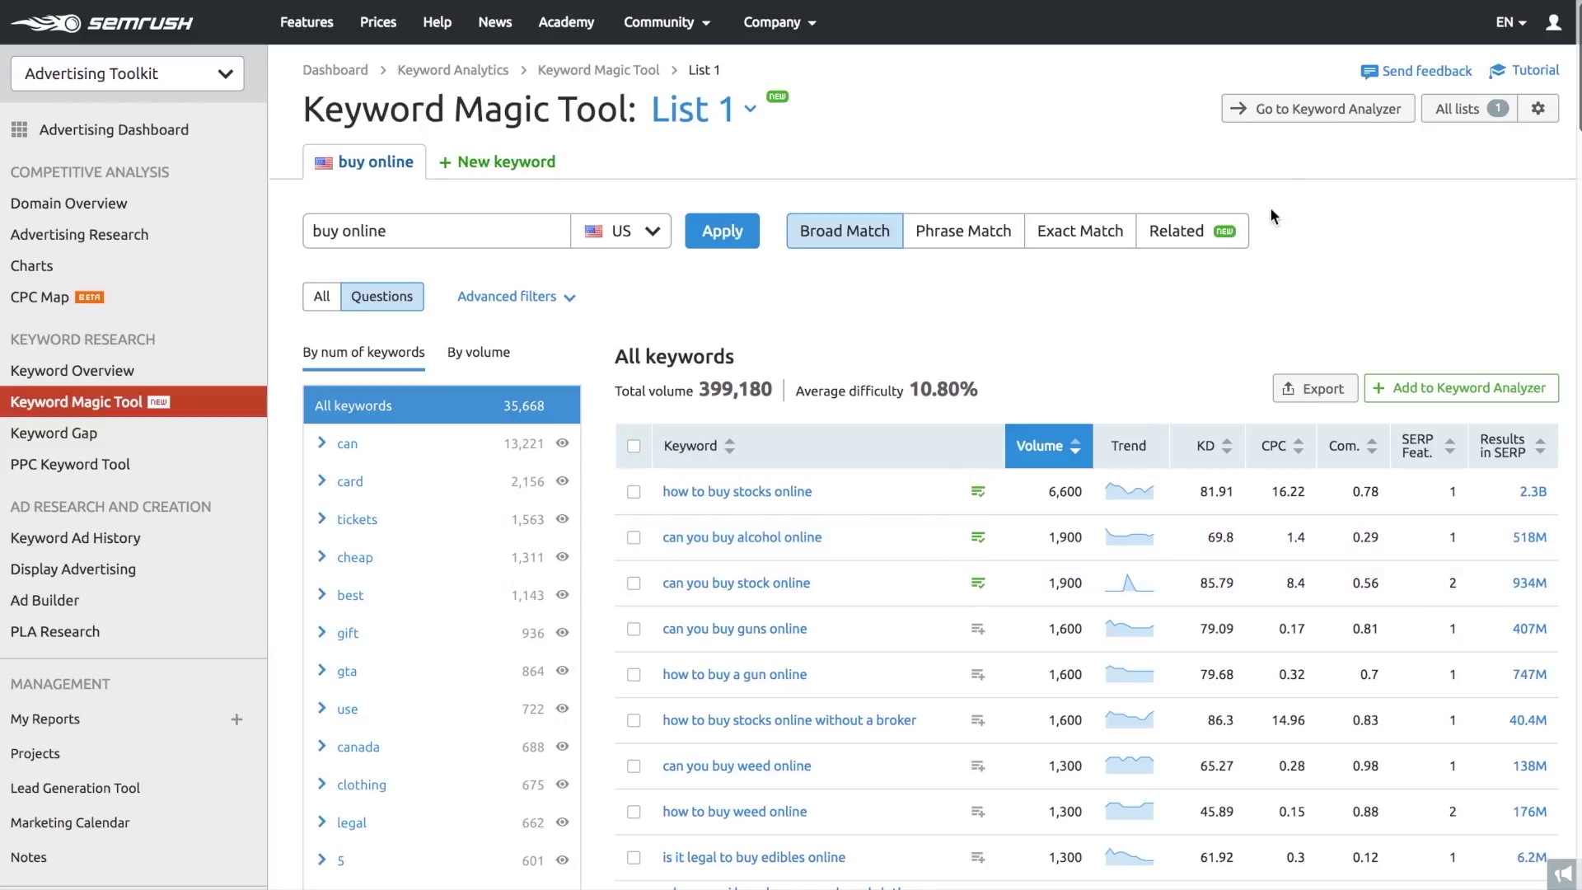
left_click(1291, 116)
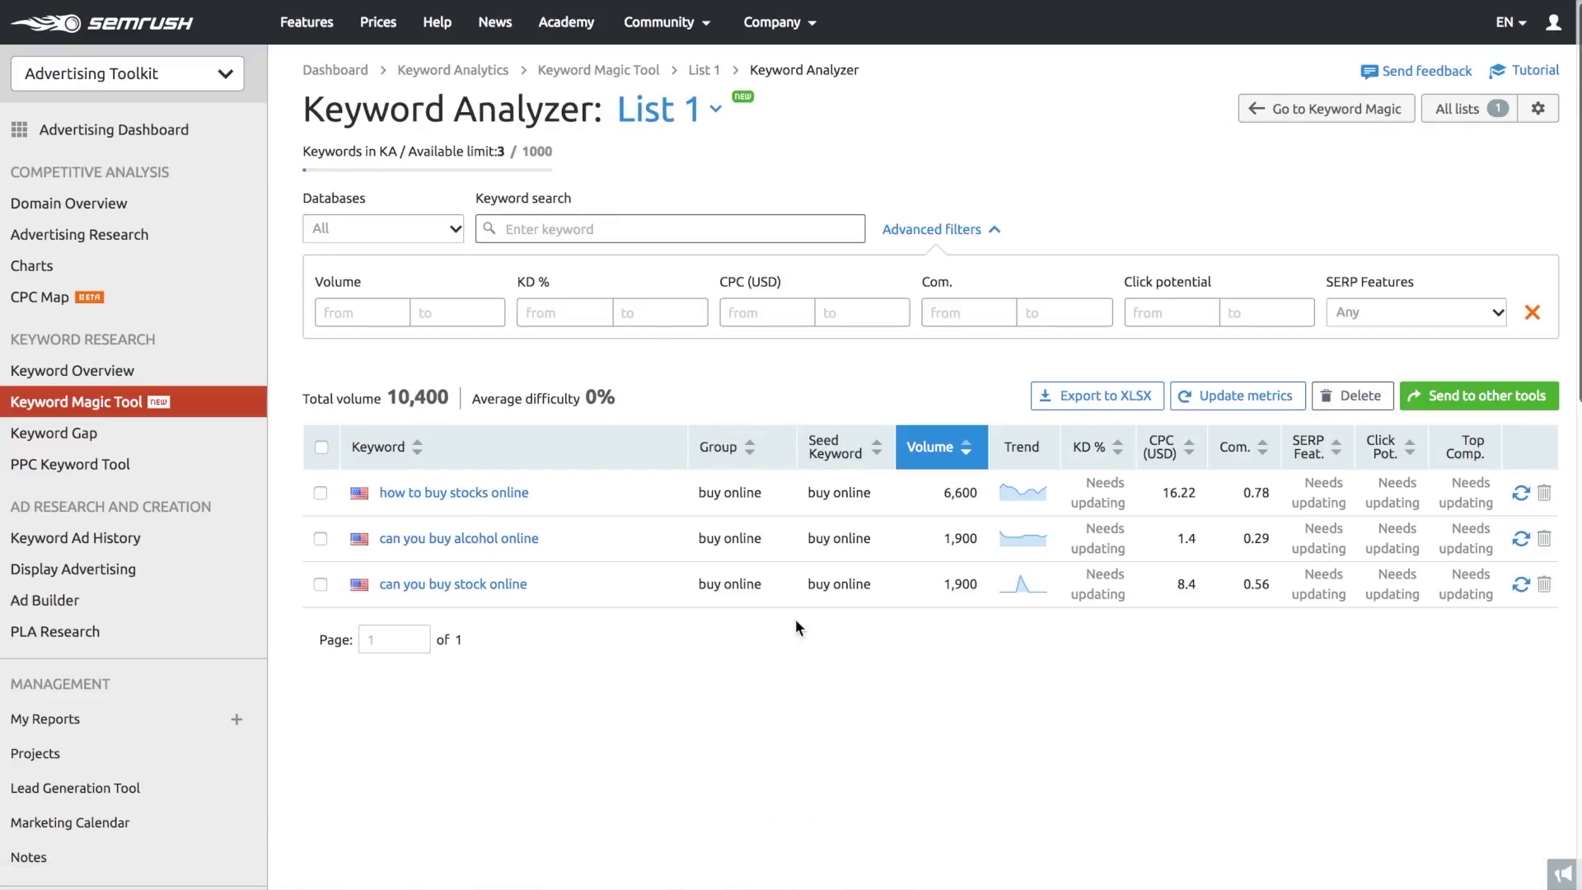
- Update metrics for all three keywords and send them to the PPC Keyword Tool
left_click(1239, 392)
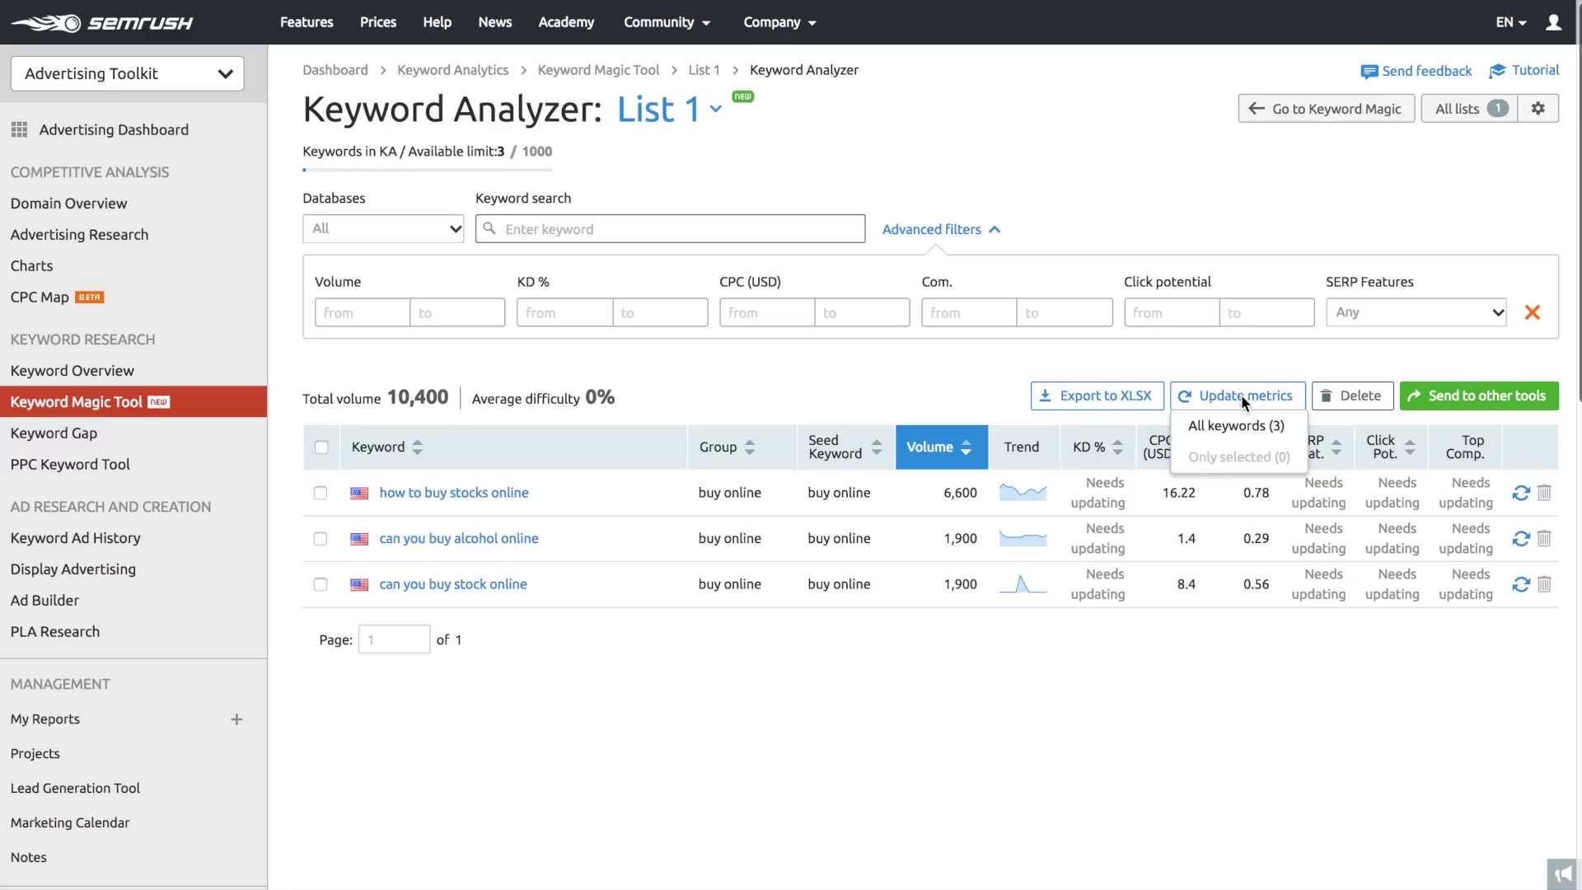
left_click(1248, 425)
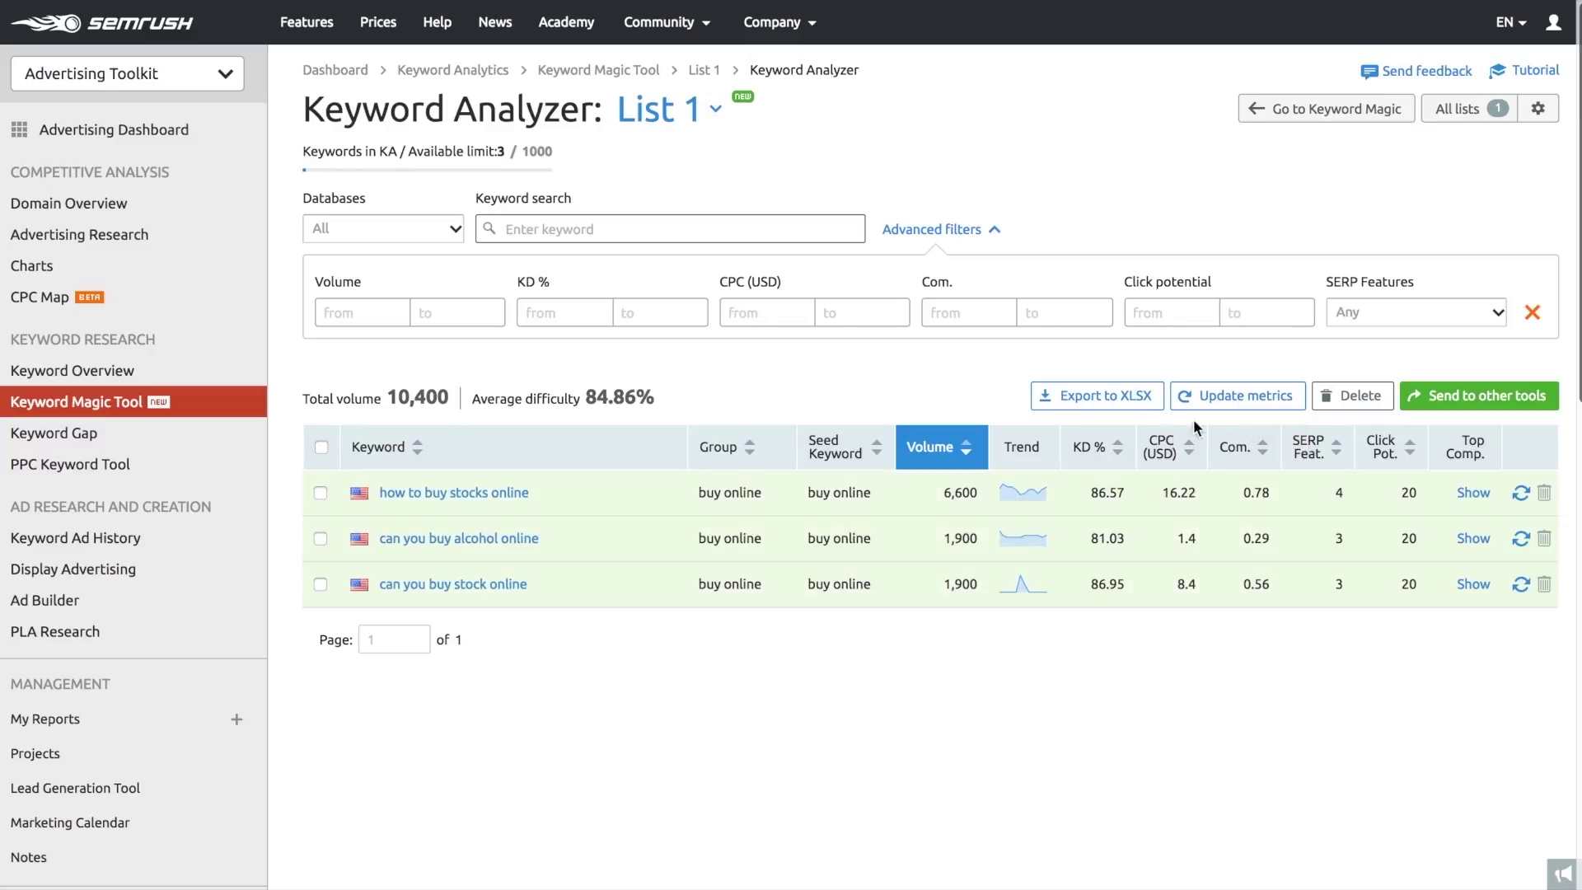
left_click(1456, 392)
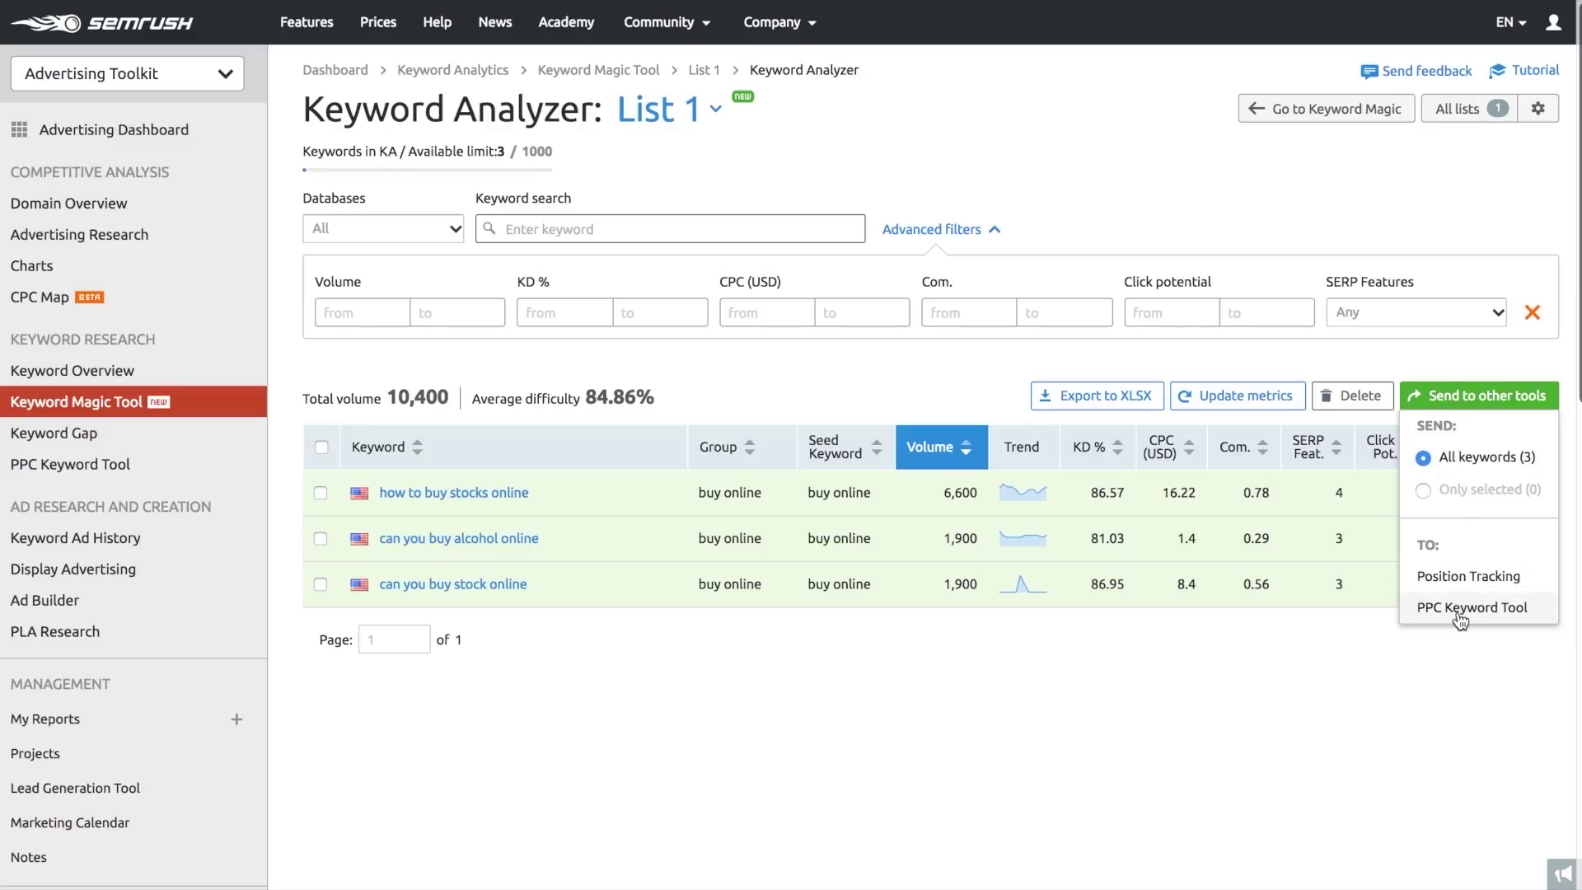
left_click(1460, 652)
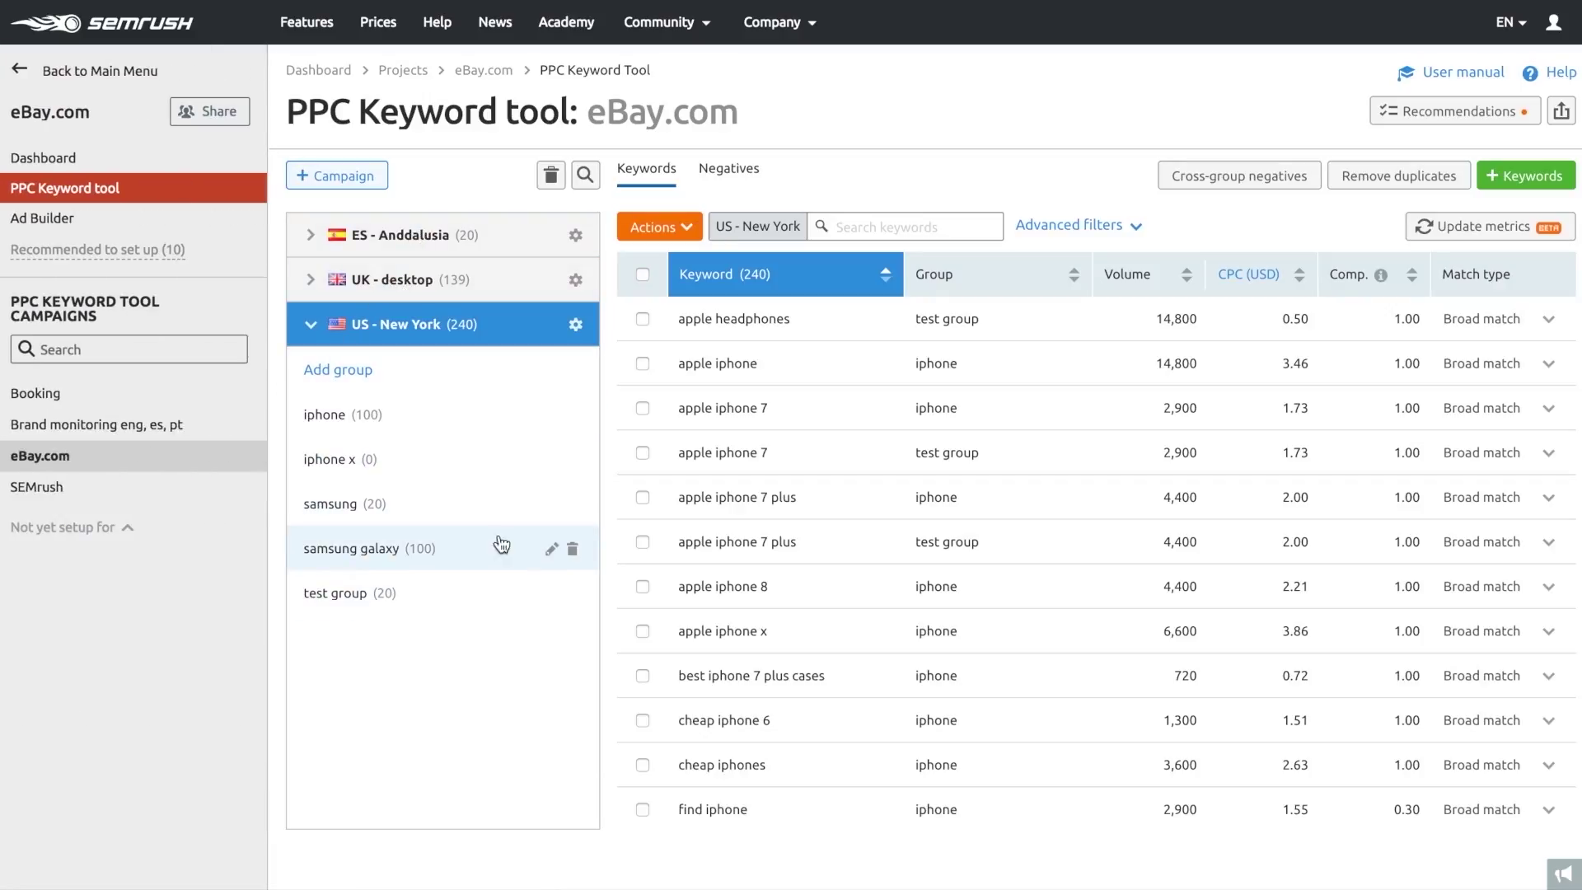
left_click(643, 275)
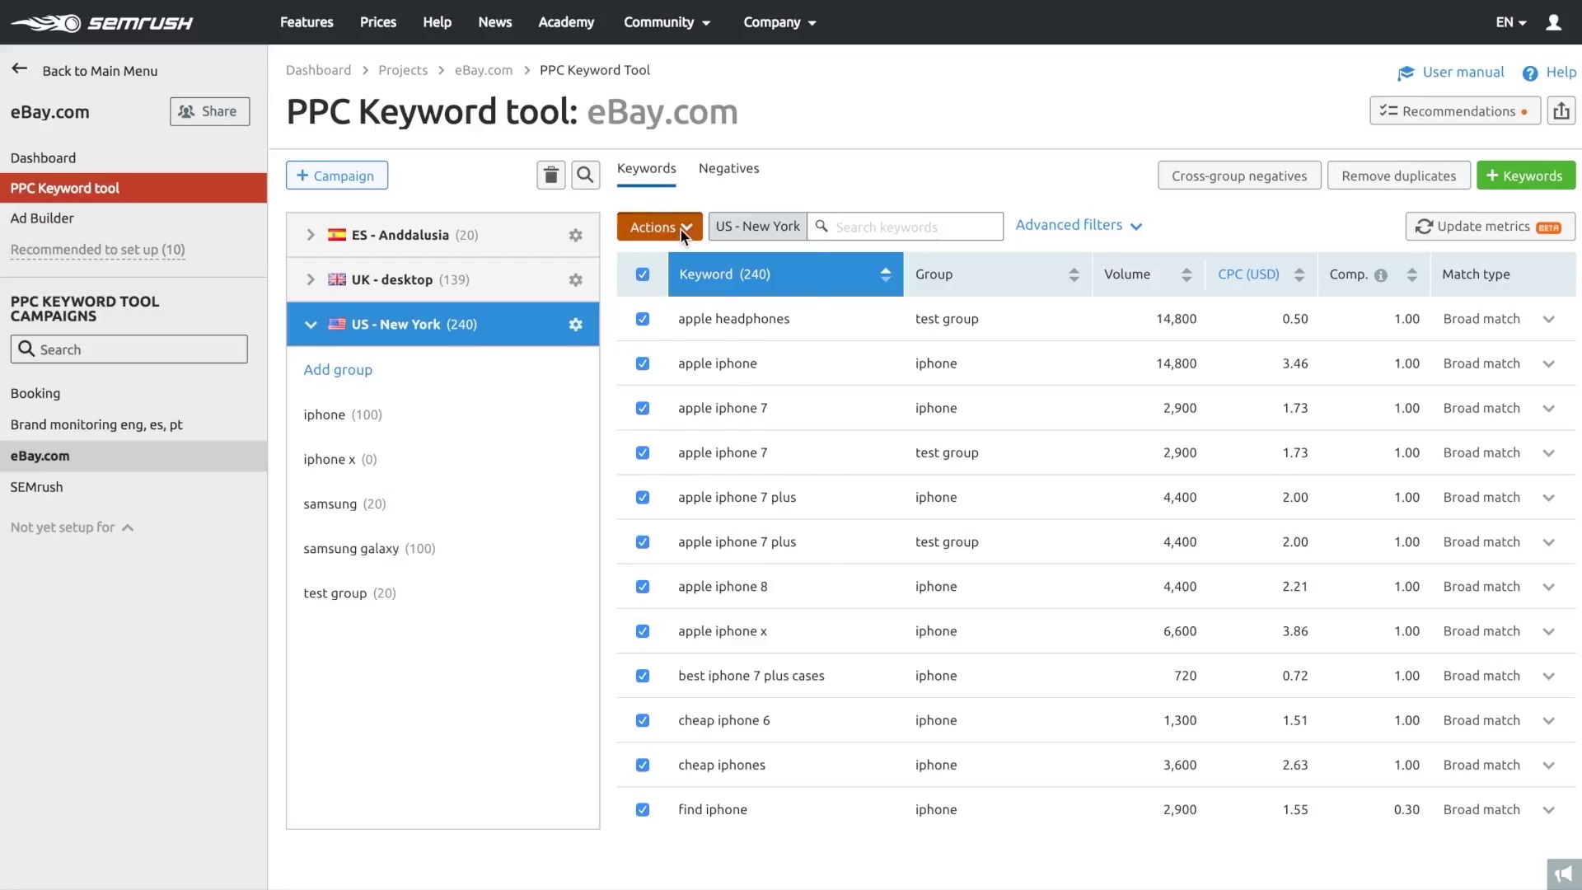
left_click(681, 230)
left_click(681, 230)
left_click(643, 275)
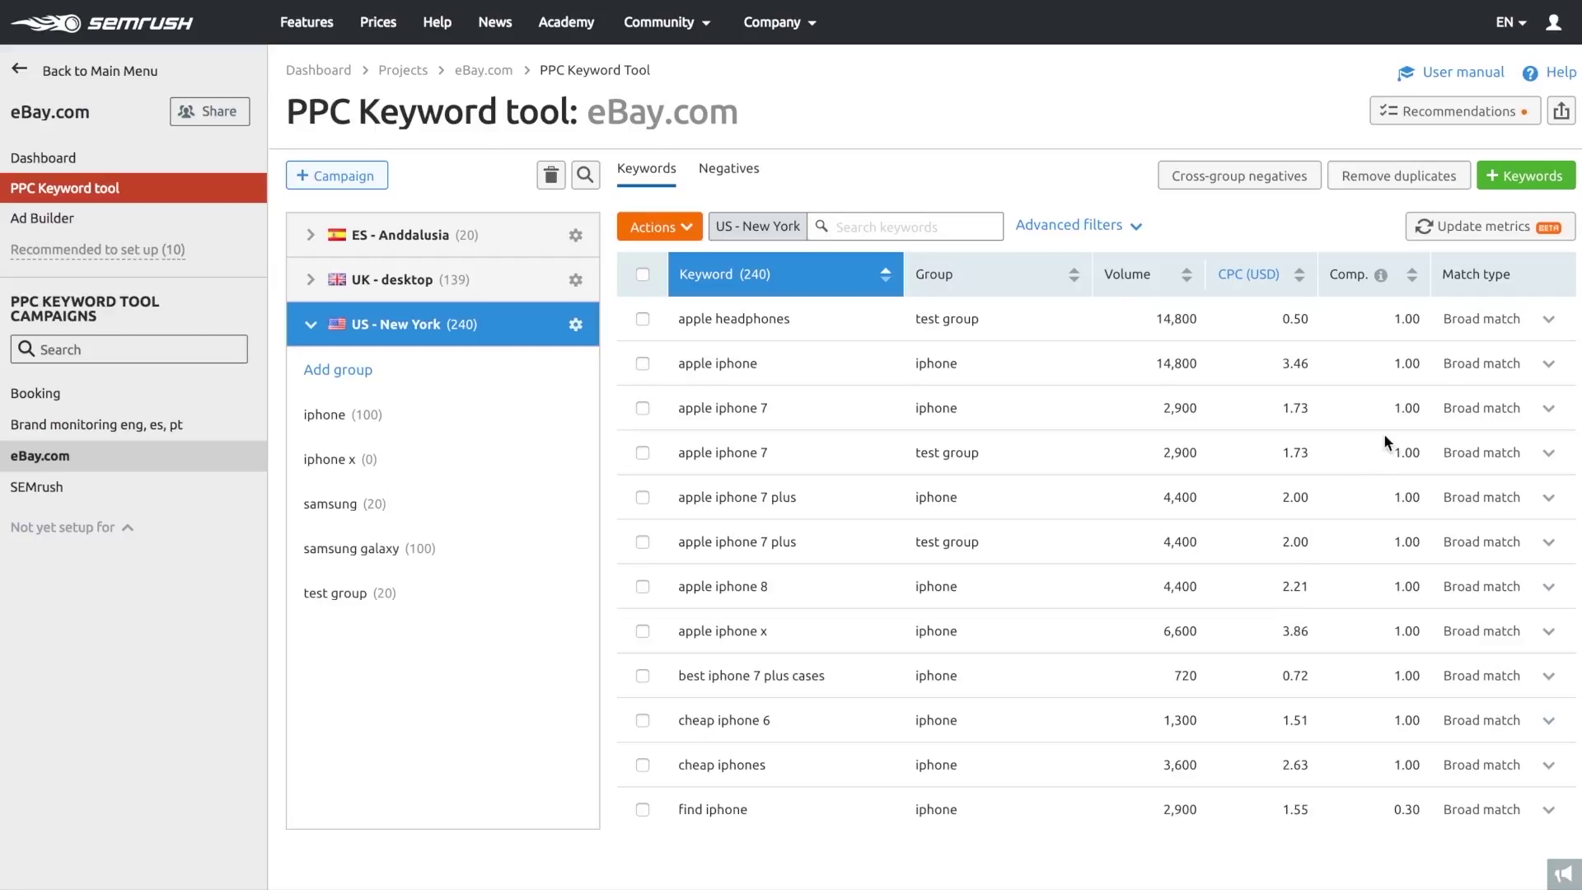
left_click(1530, 180)
left_click(1490, 115)
- View the keyword Export Data options and close them without exporting
left_click(1563, 112)
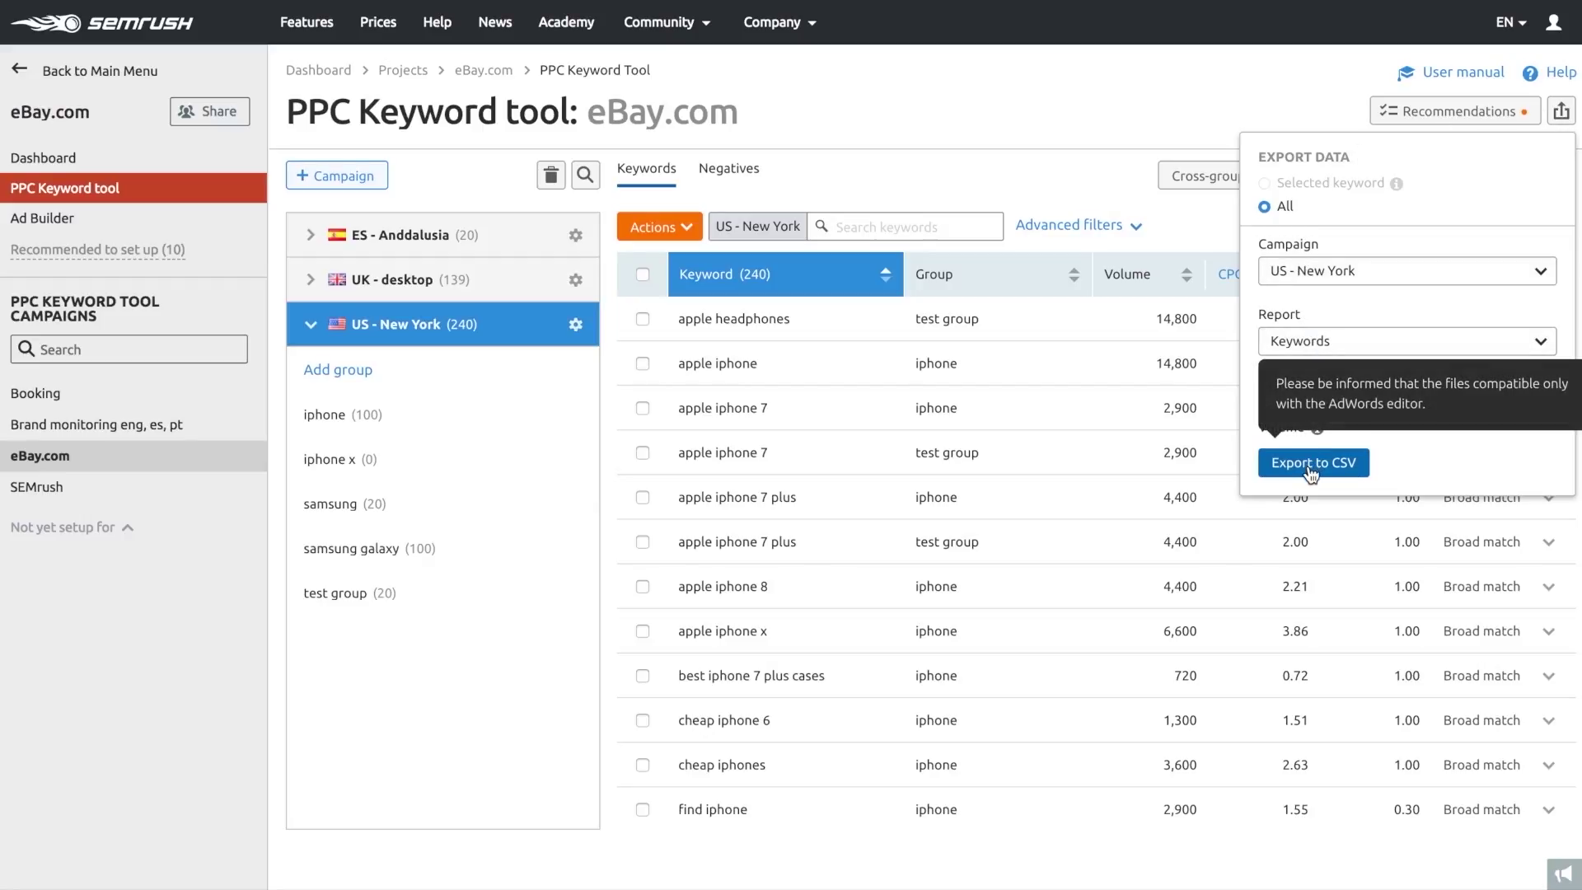
left_click(1075, 169)
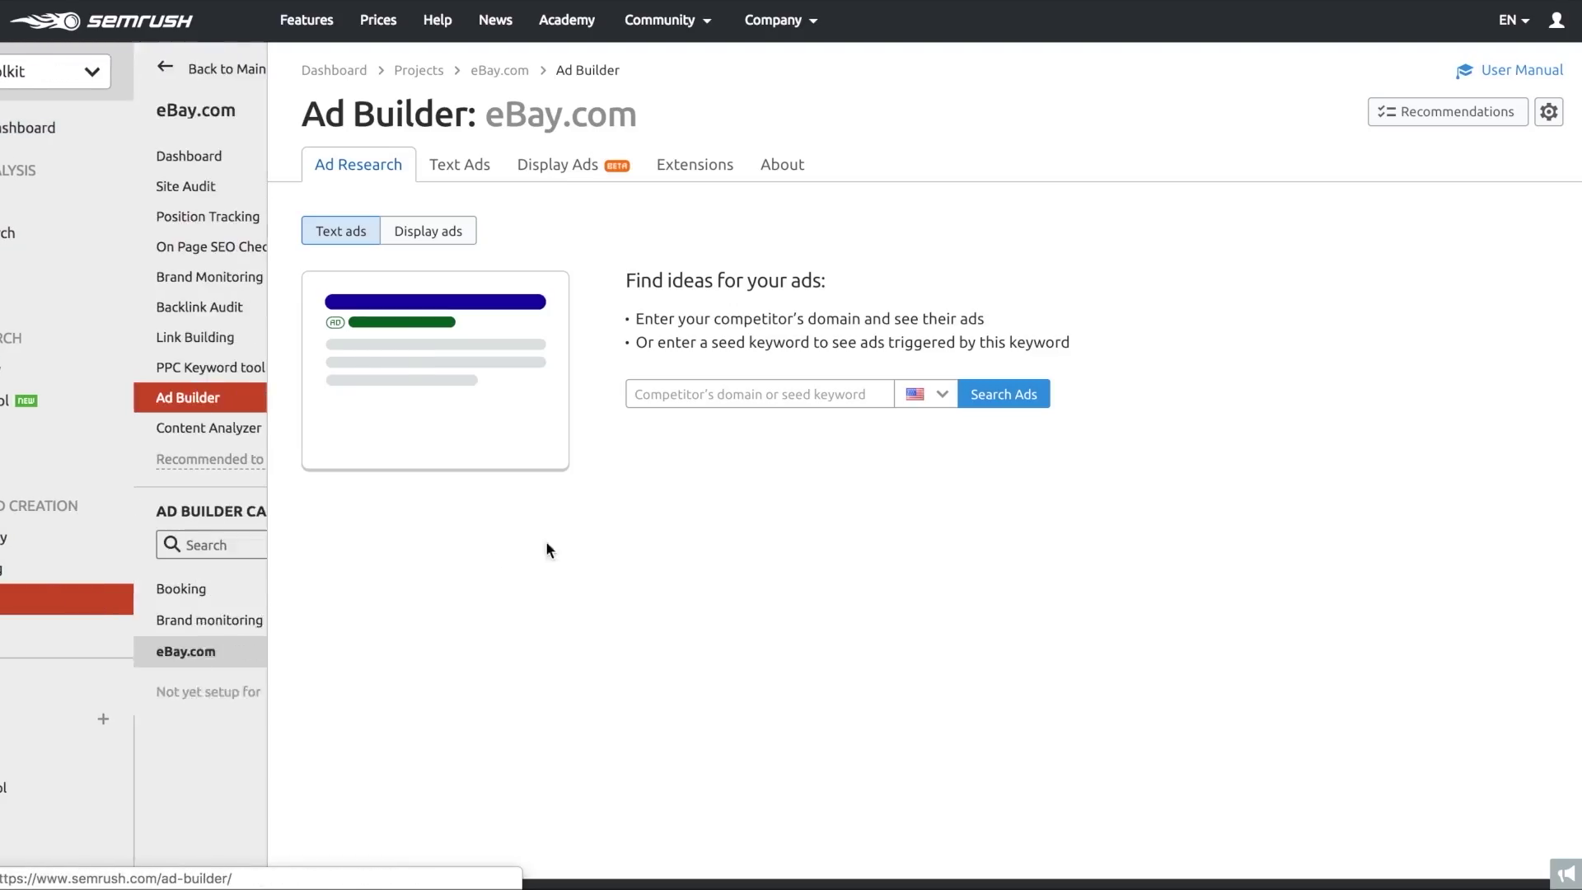
- Search United States text ads for competitor target.com
left_click(747, 394)
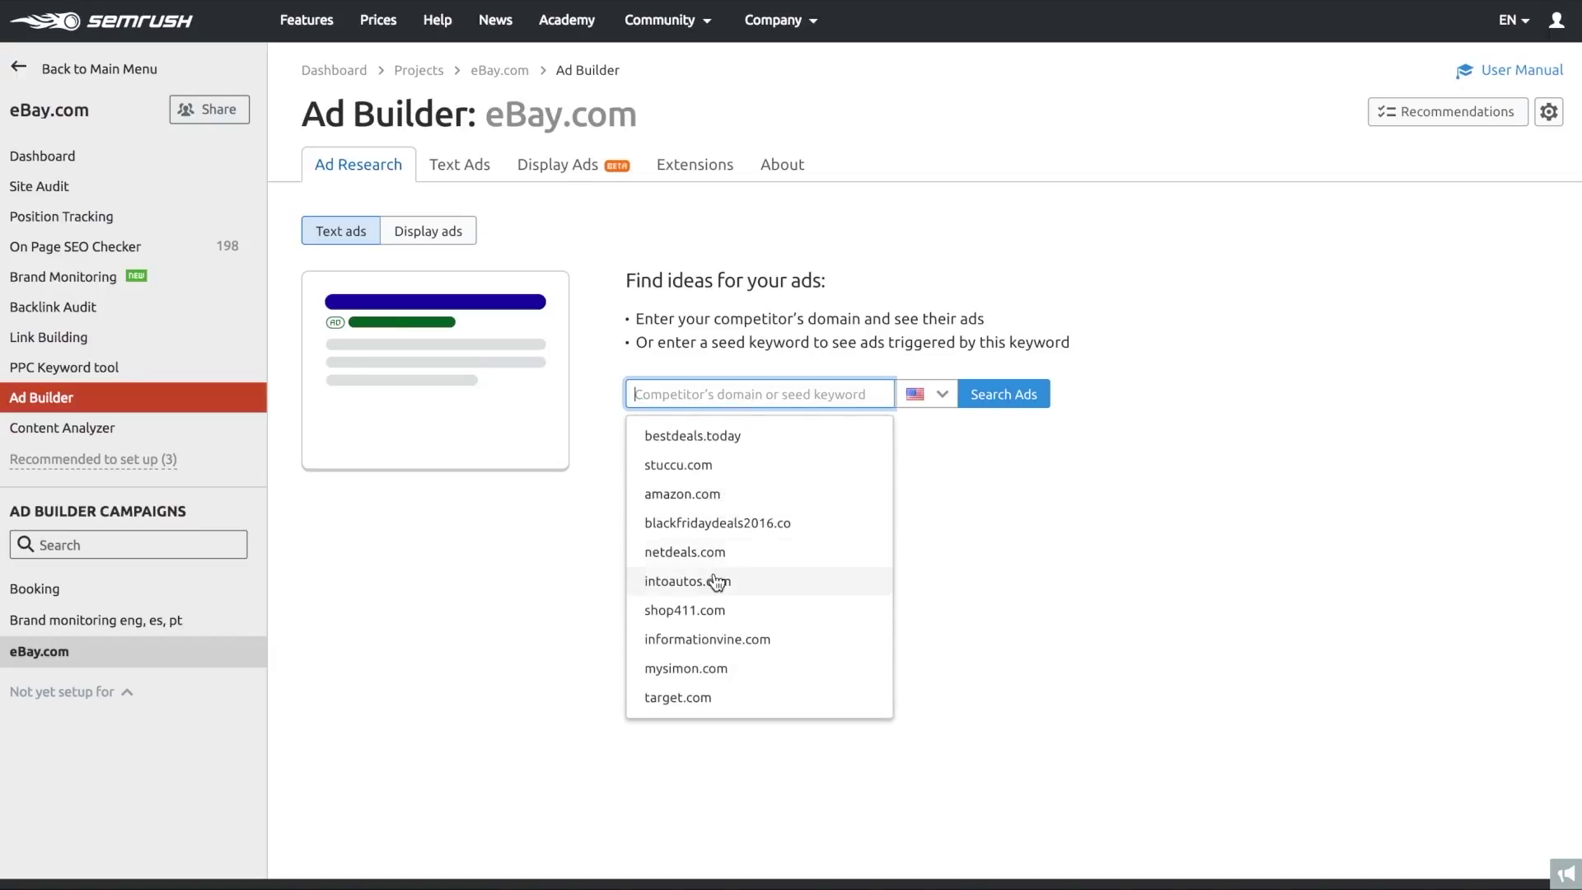
left_click(701, 697)
left_click(922, 395)
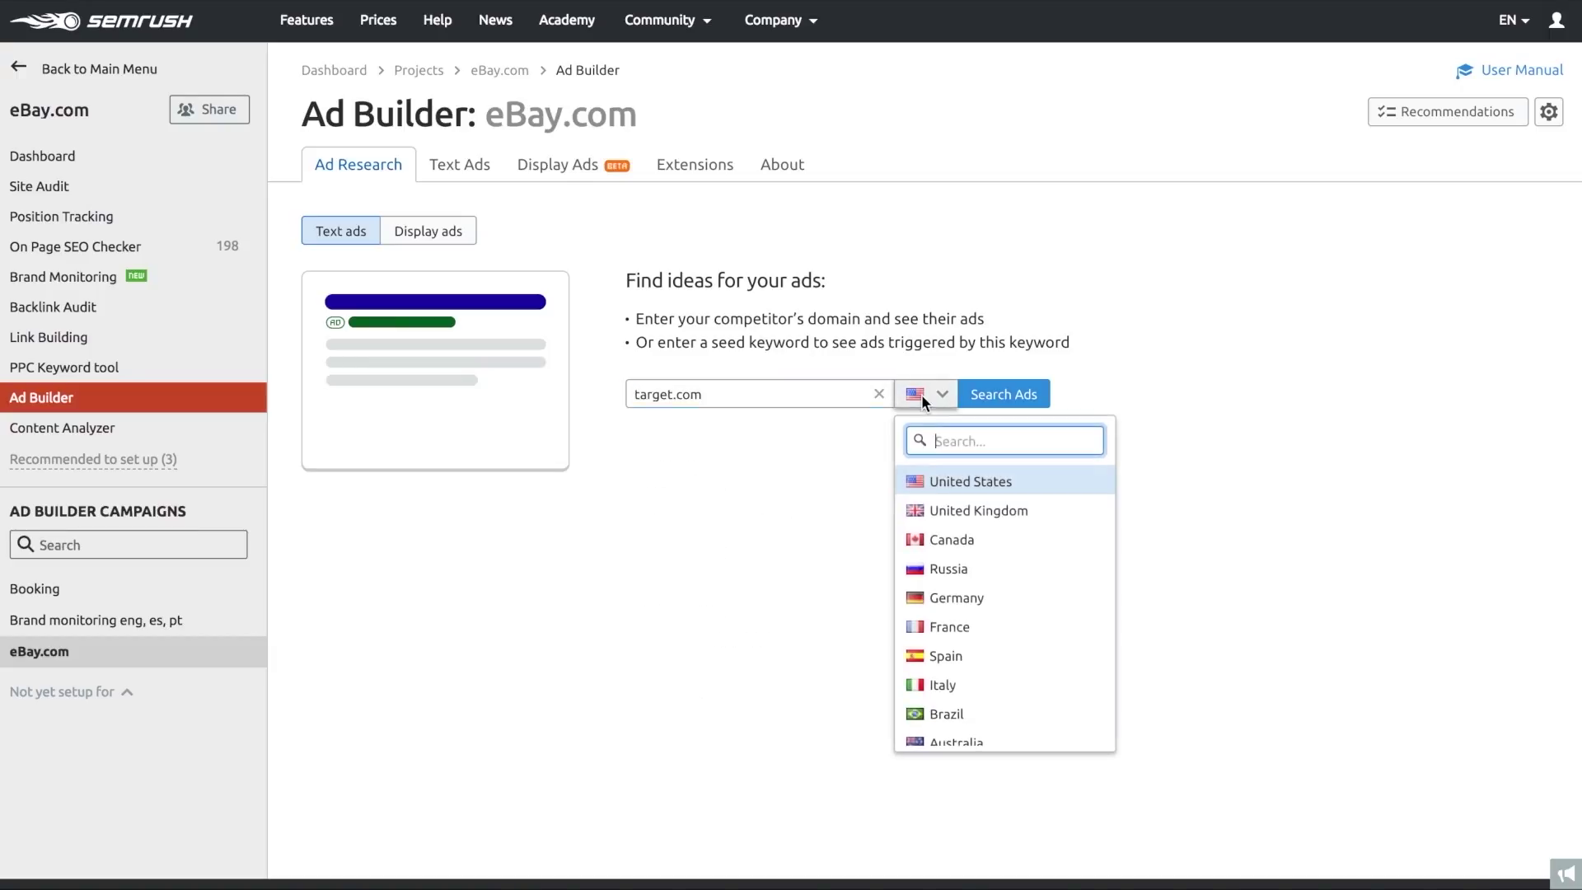
left_click(938, 387)
left_click(1005, 395)
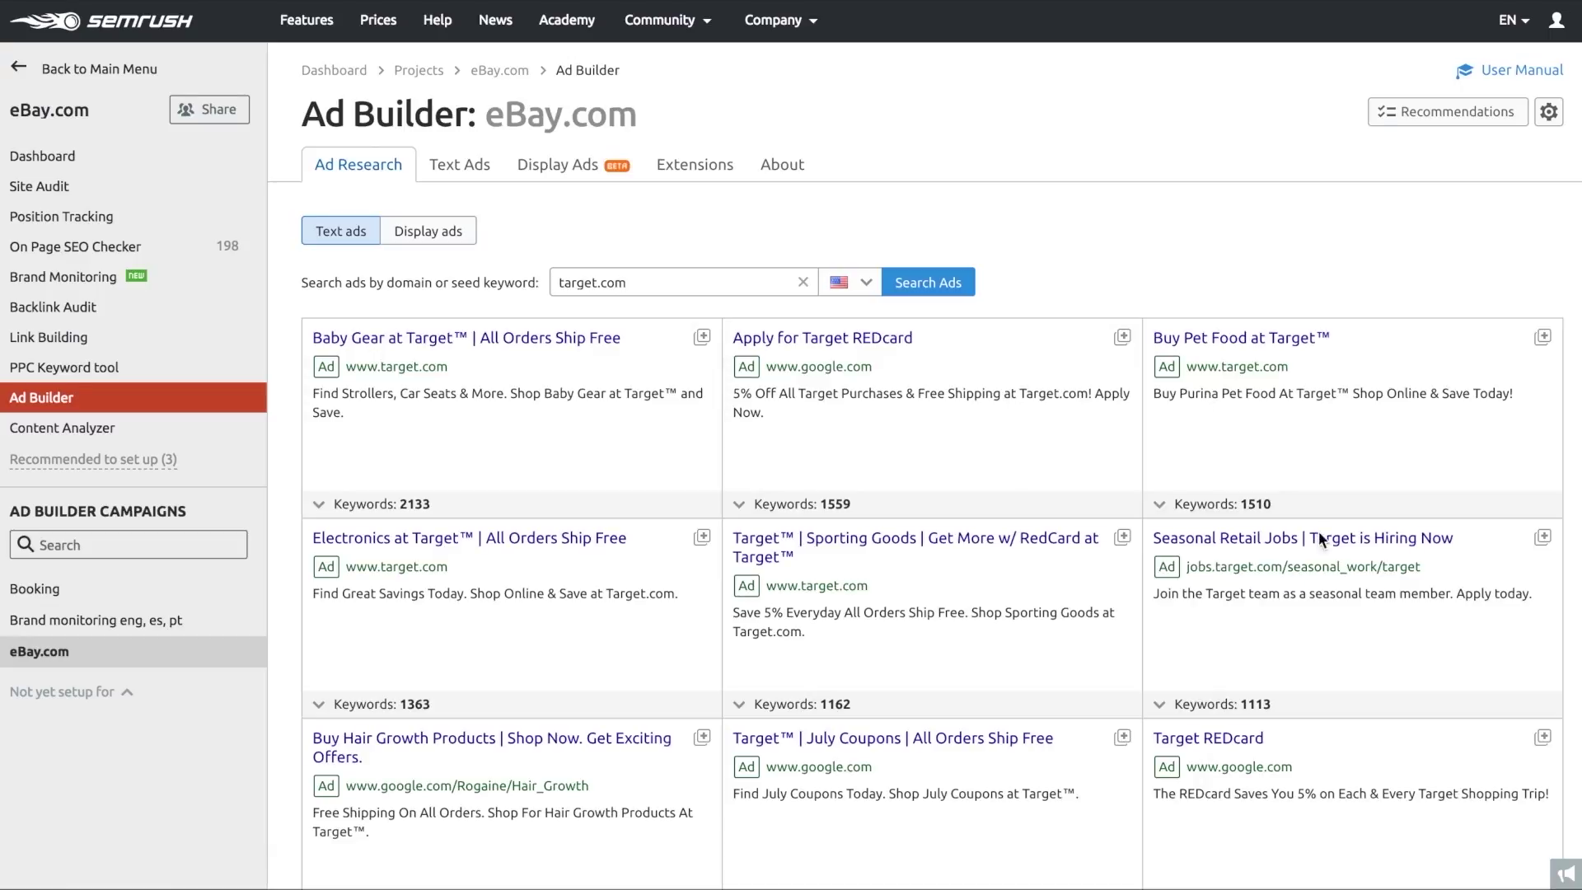
- Start a new ad from the Electronics at Target ad, replacing Target with eBay, and add the final URL
left_click(703, 541)
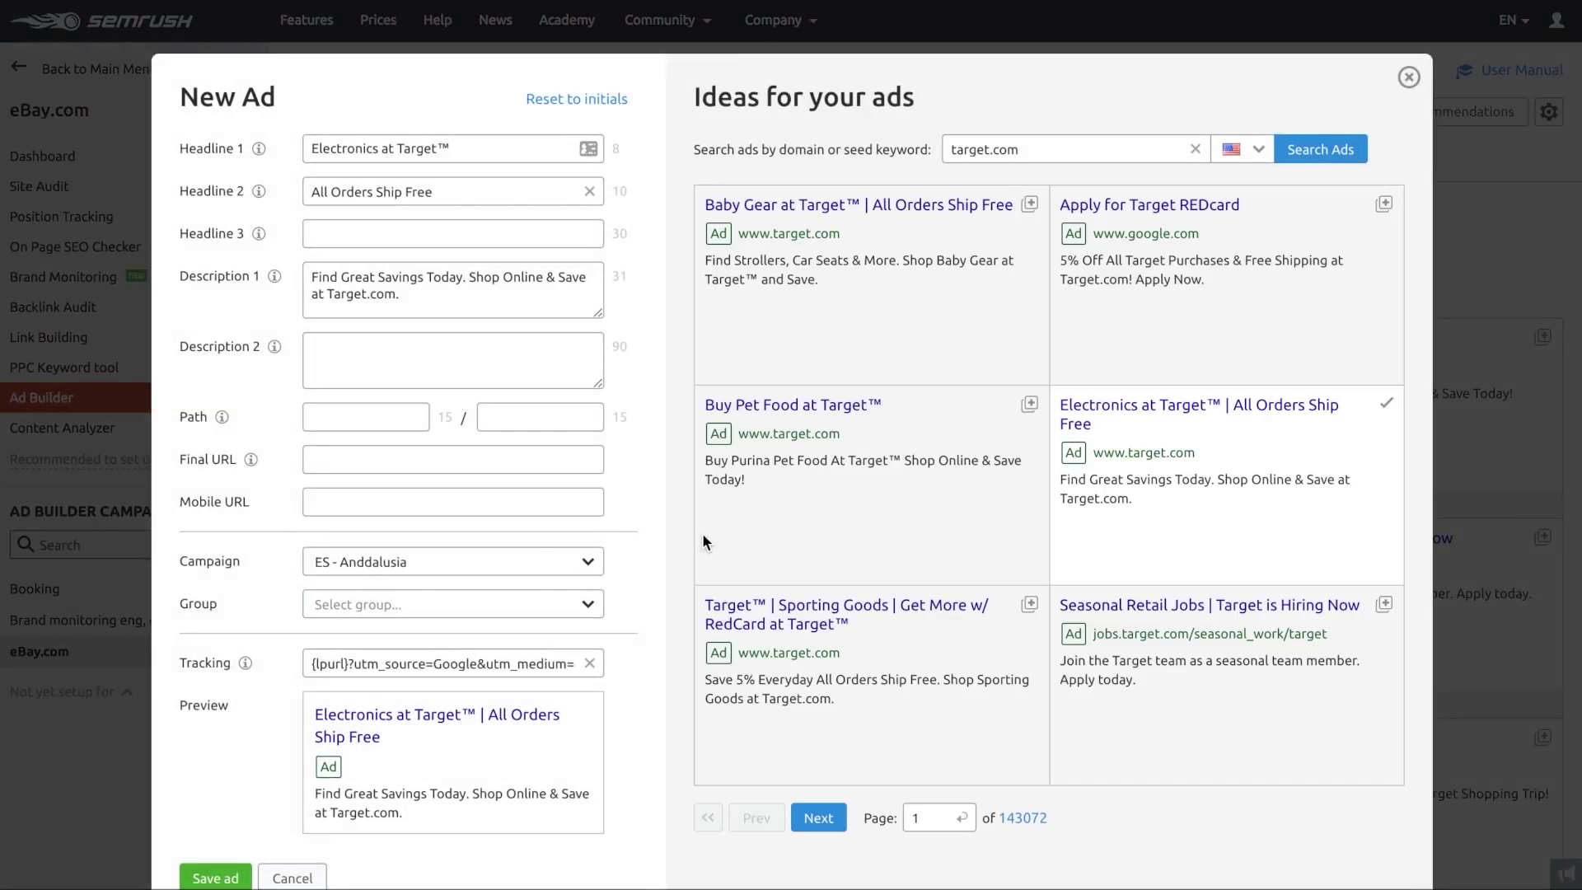
left_click_drag(474, 149, 401, 152)
type("eBay")
left_click_drag(368, 294, 346, 294)
type("ebay")
left_click(364, 467)
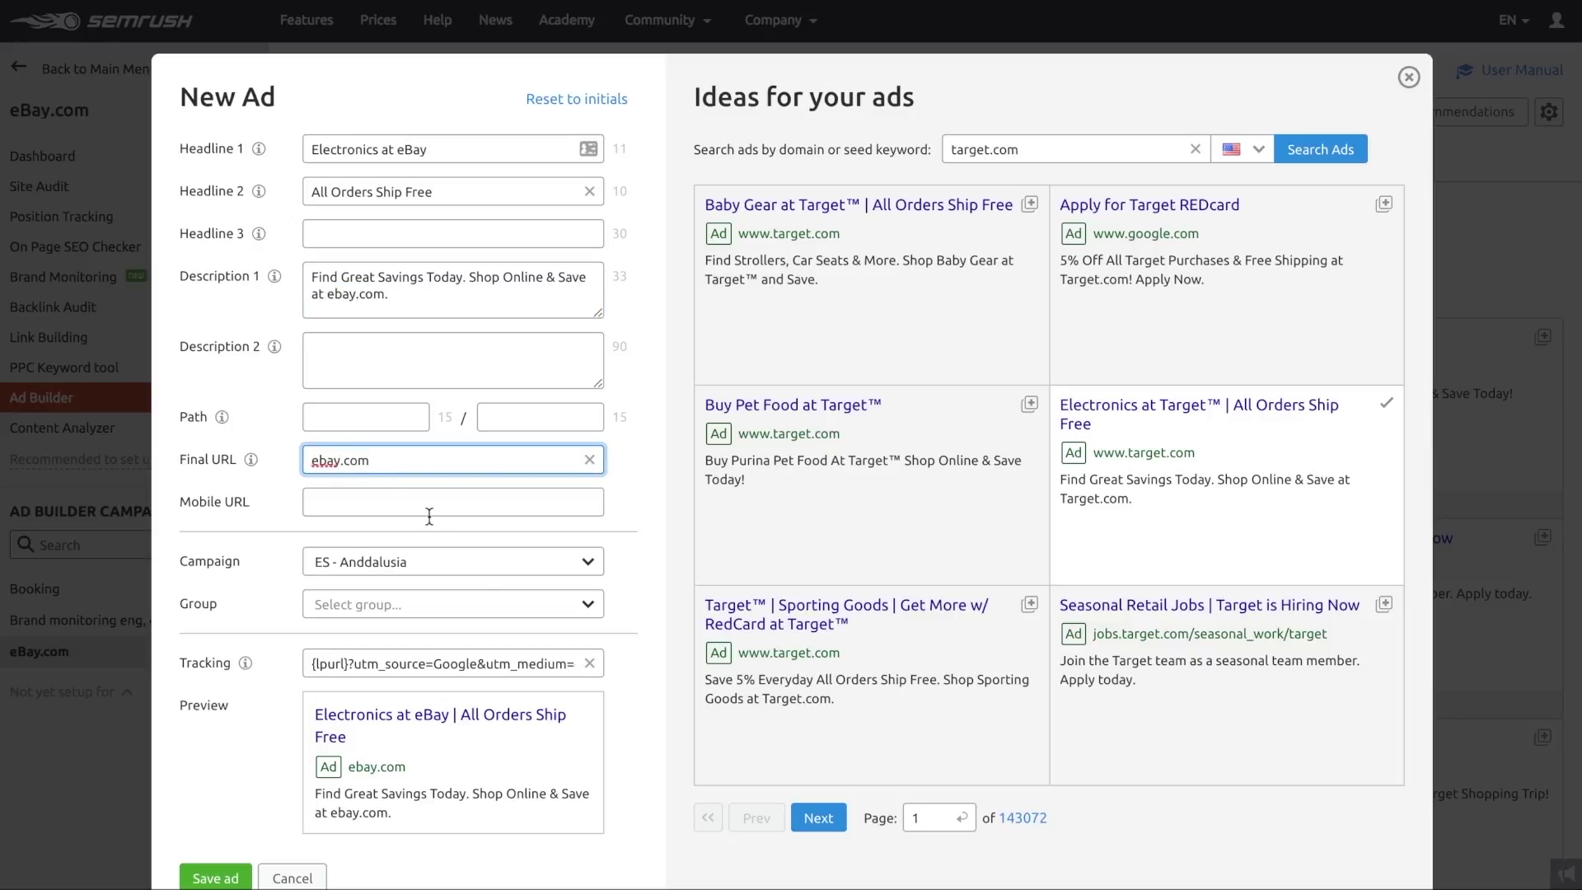
- Assign the ad to campaign US - New York, group iphone, and save it
left_click(477, 567)
left_click(387, 703)
left_click(412, 610)
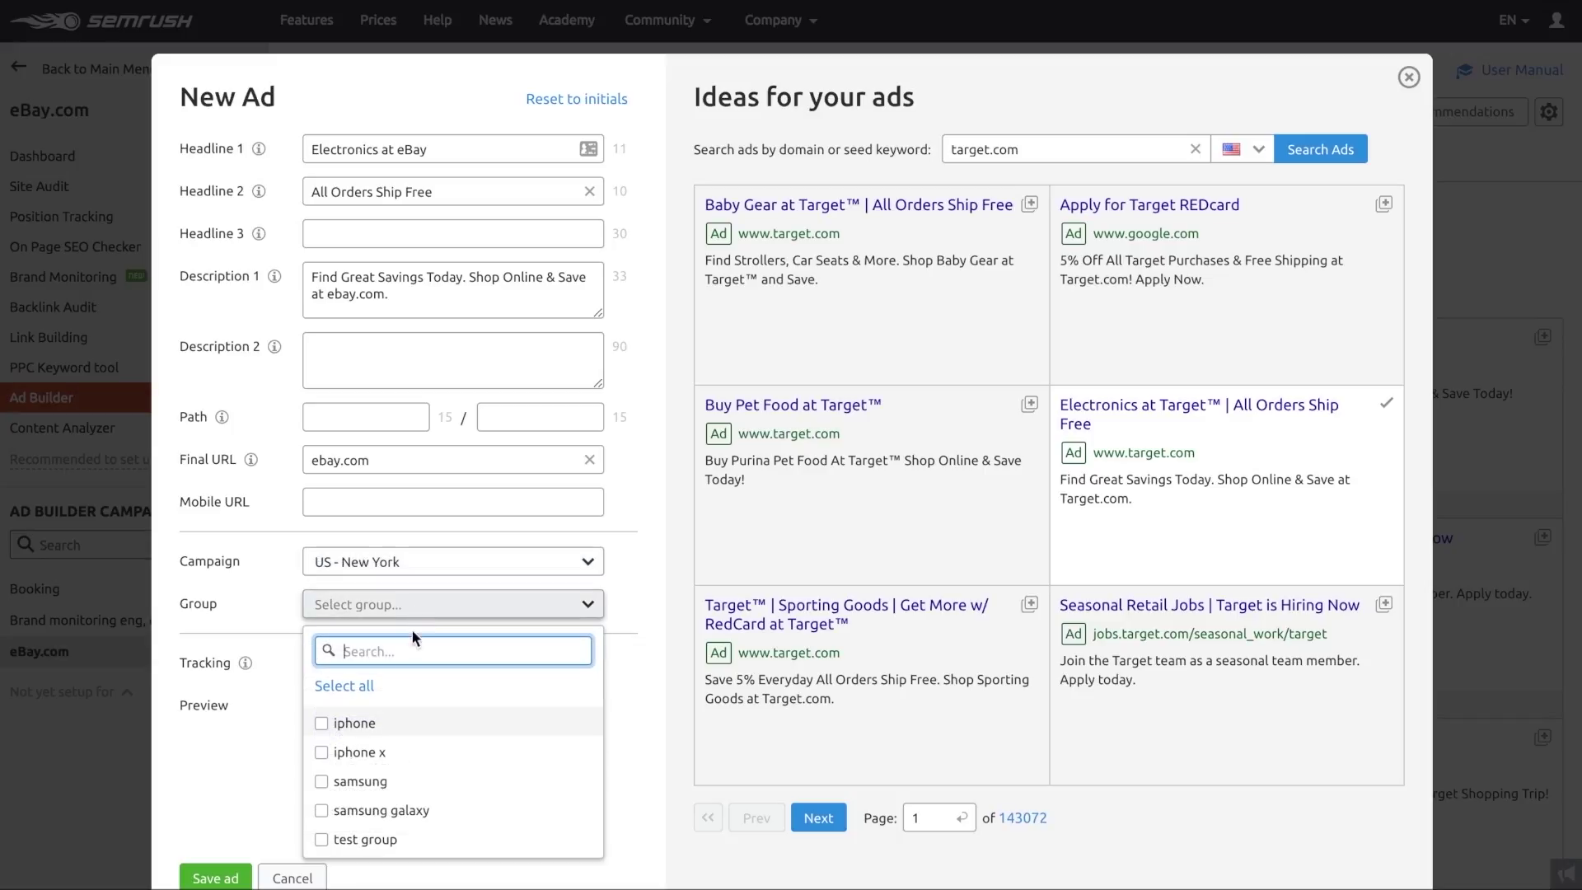
left_click(320, 723)
left_click(284, 727)
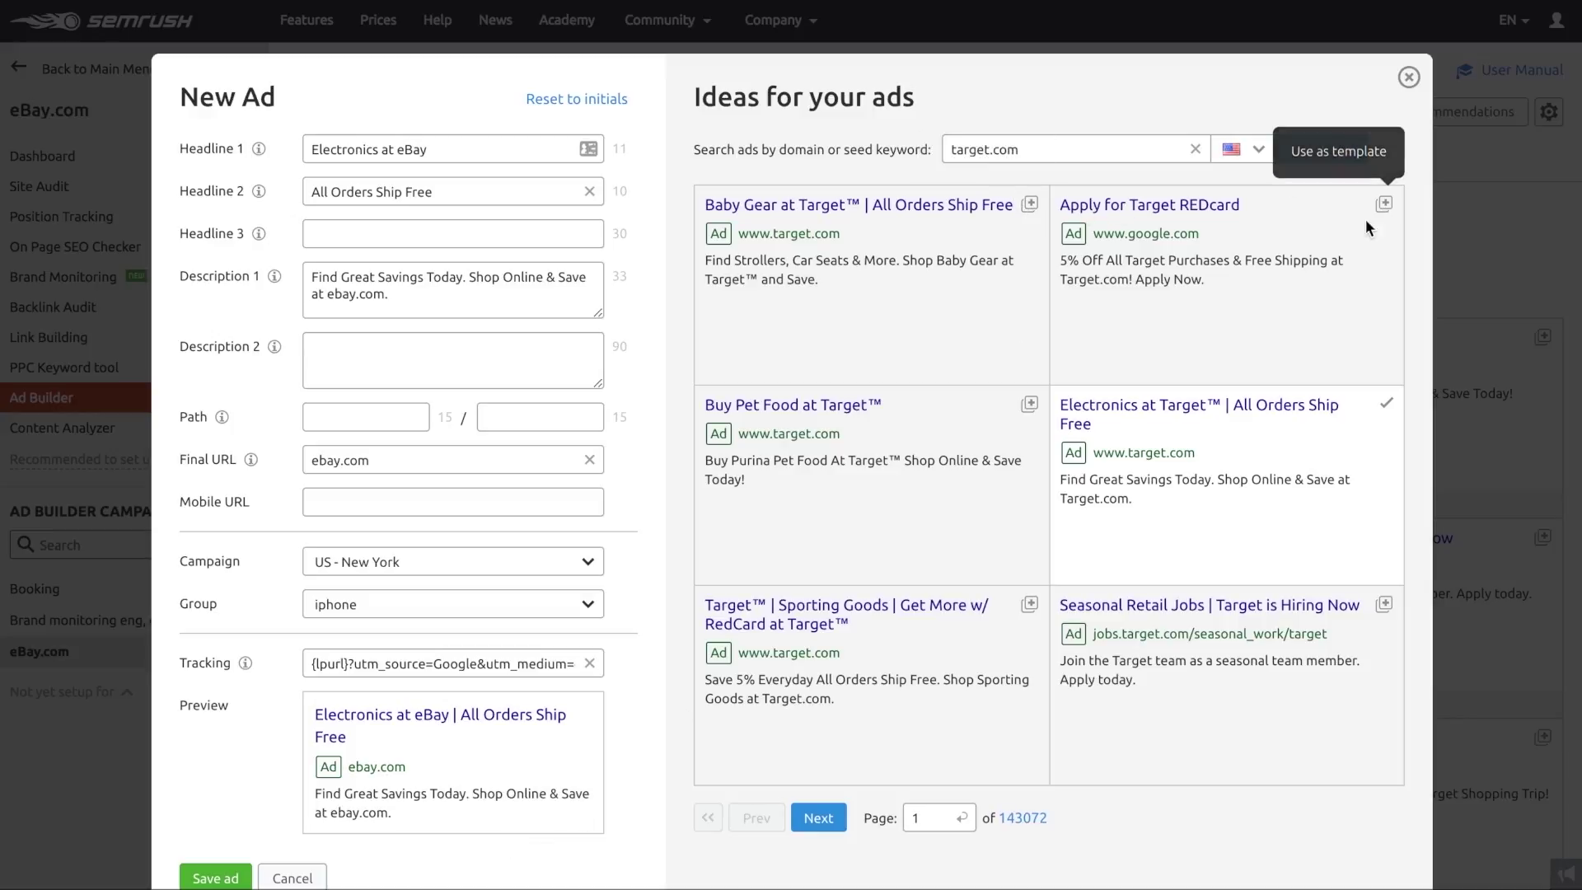
left_click(219, 879)
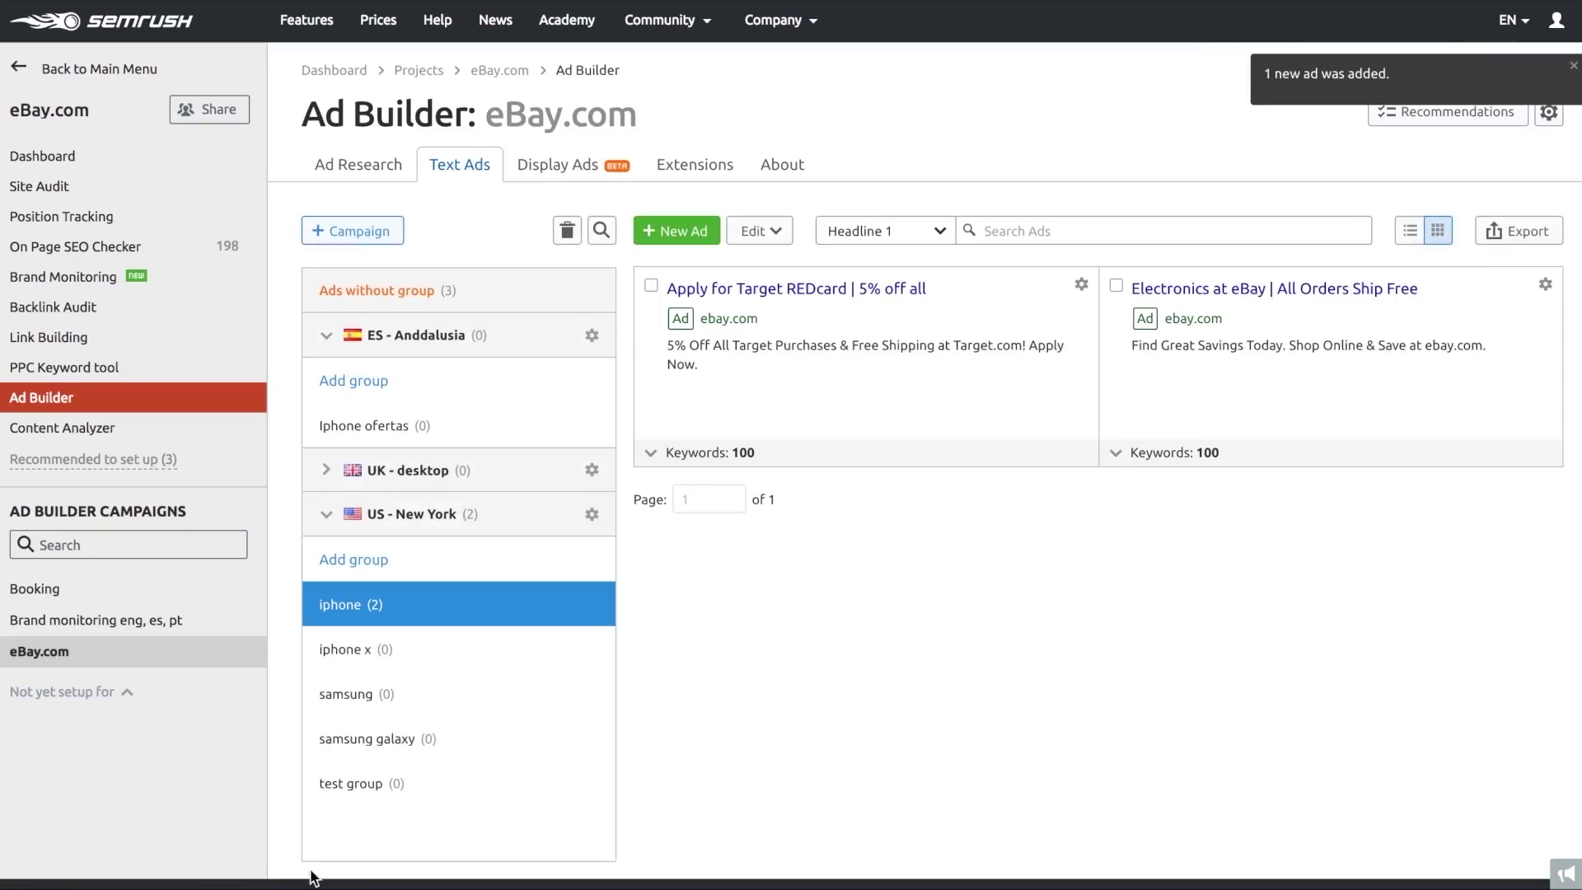
- Start a manual display ad, leave its short headline empty, then discard it
left_click(554, 153)
left_click(1039, 387)
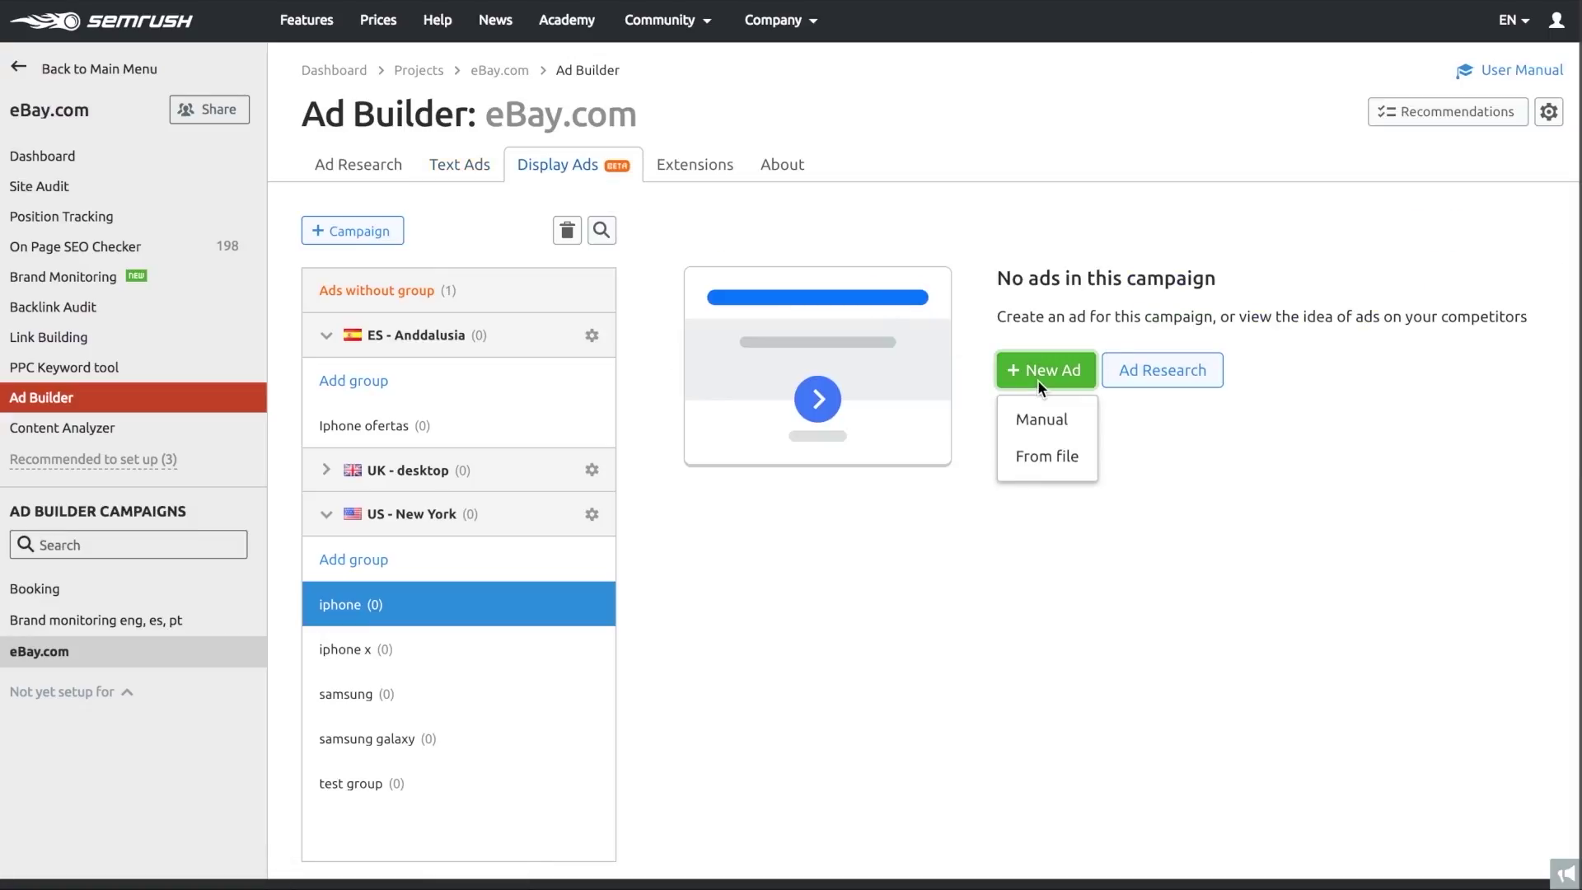
left_click(1041, 419)
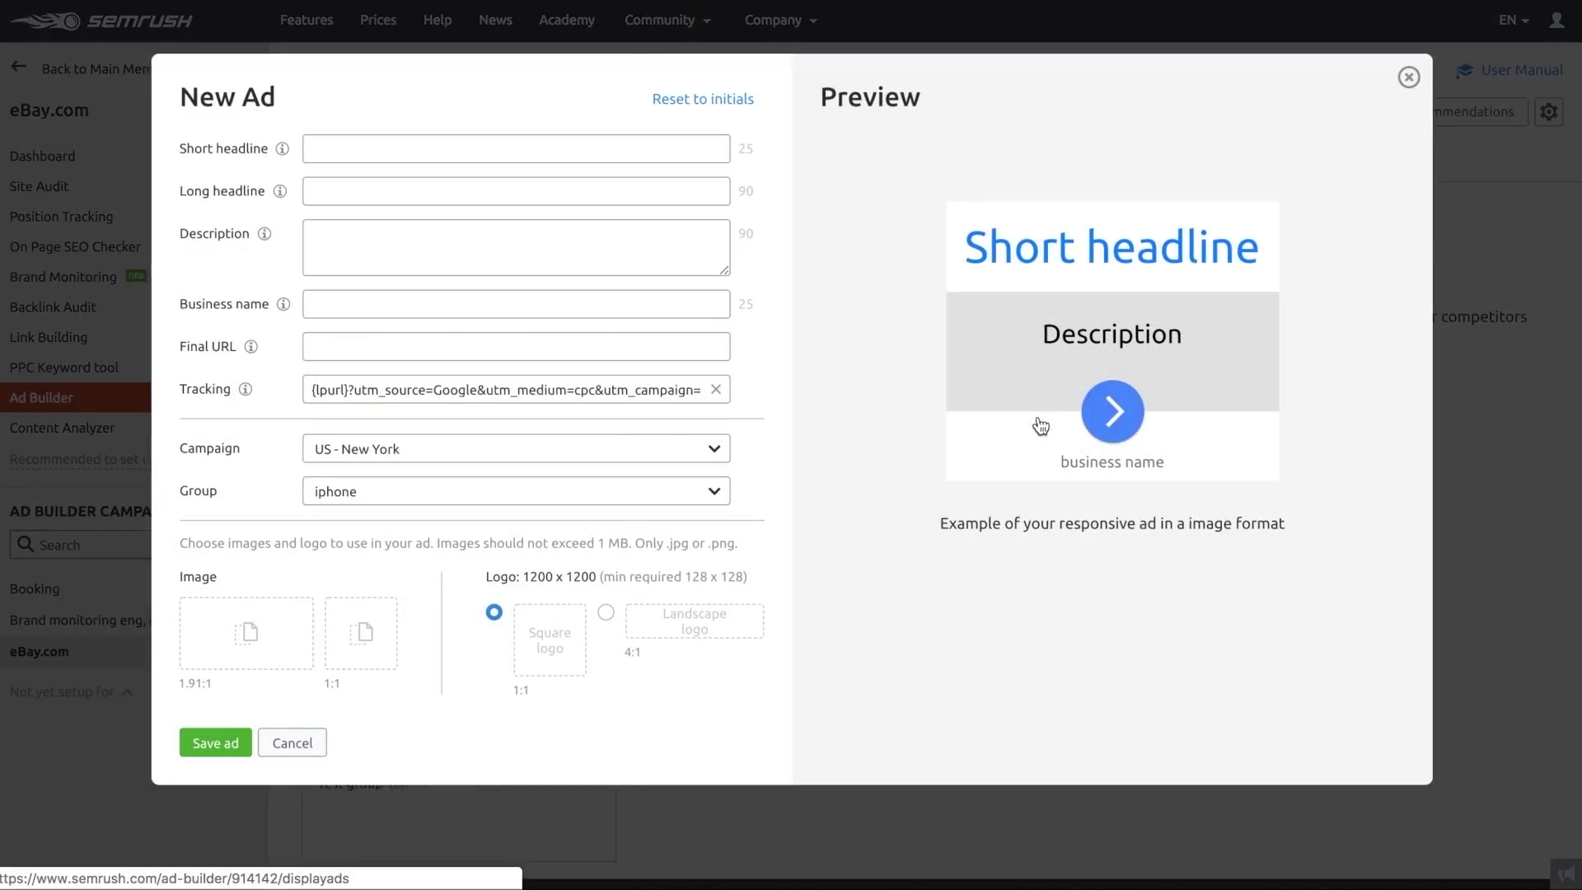
left_click(254, 145)
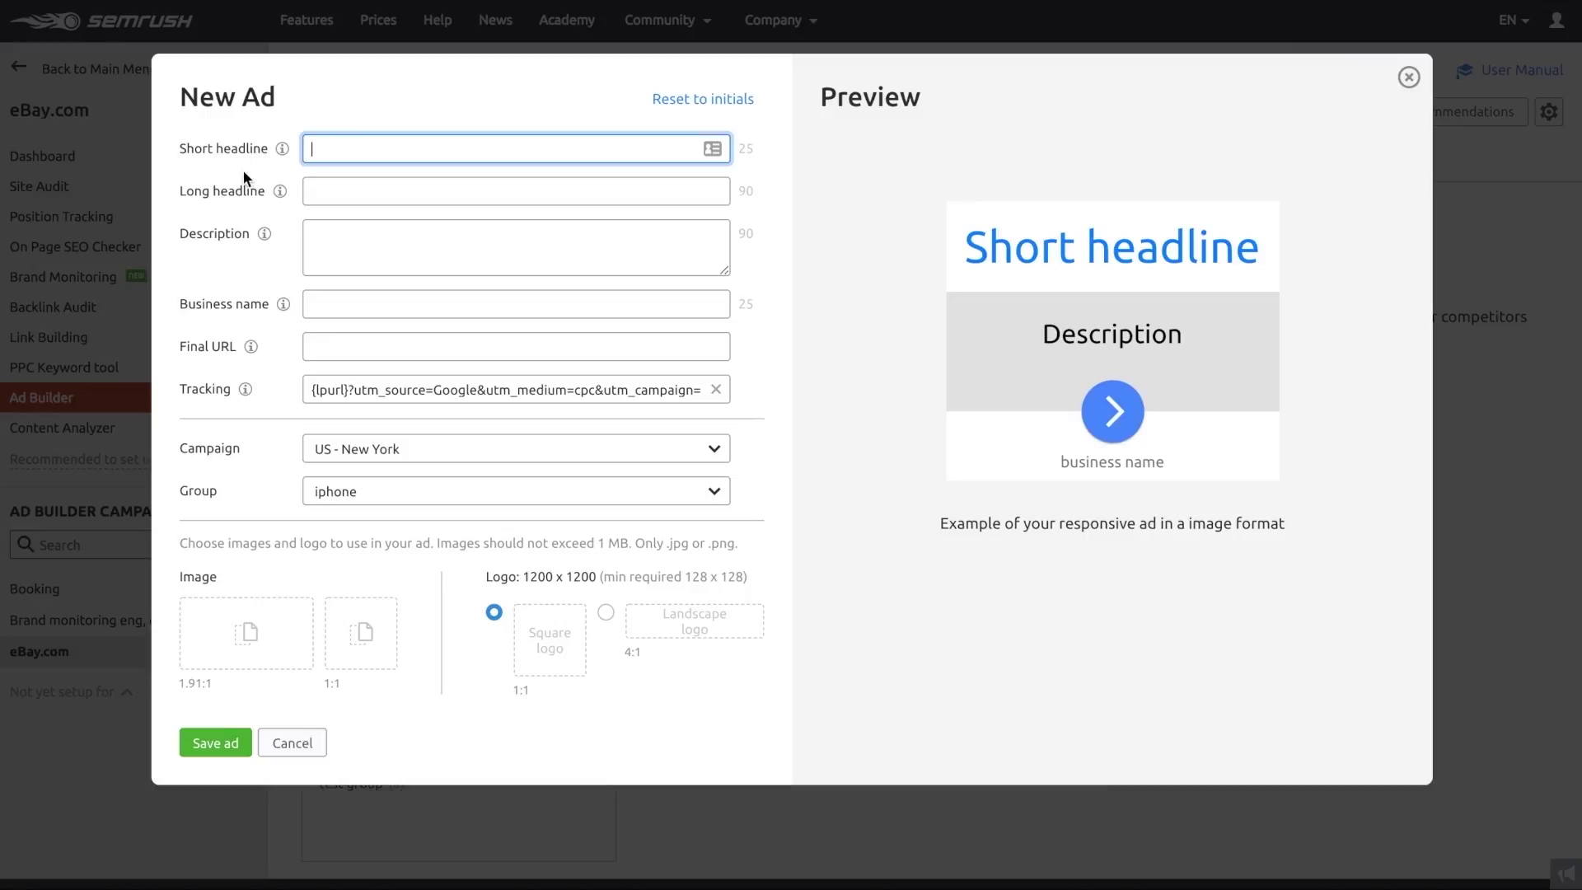
left_click(236, 210)
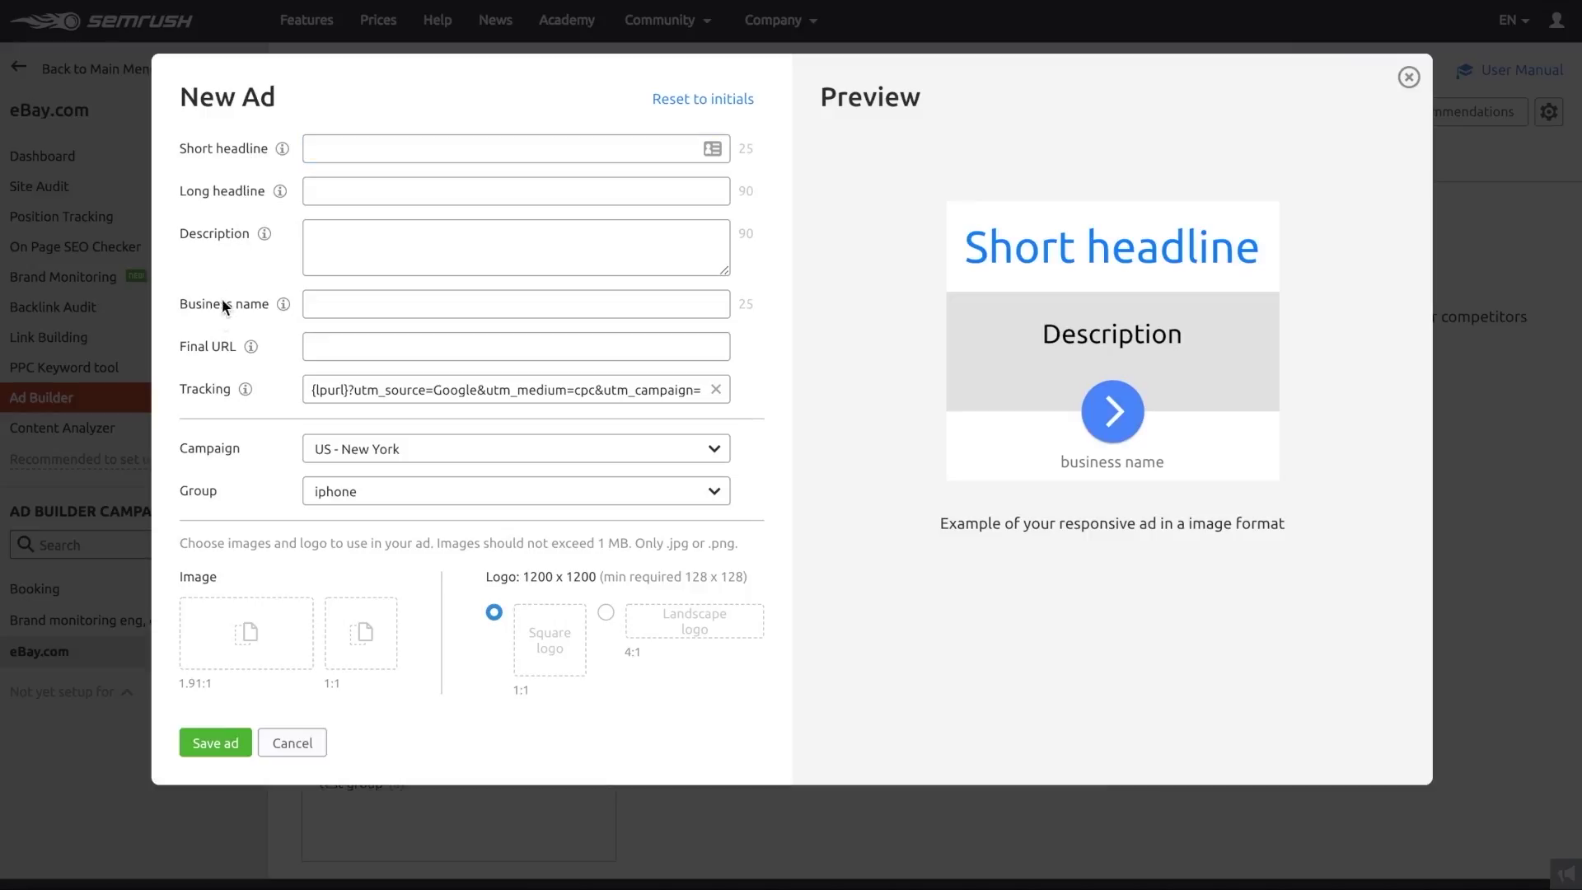
left_click(284, 745)
- Review the available ad extension types, then return to the group's text ads
left_click(690, 177)
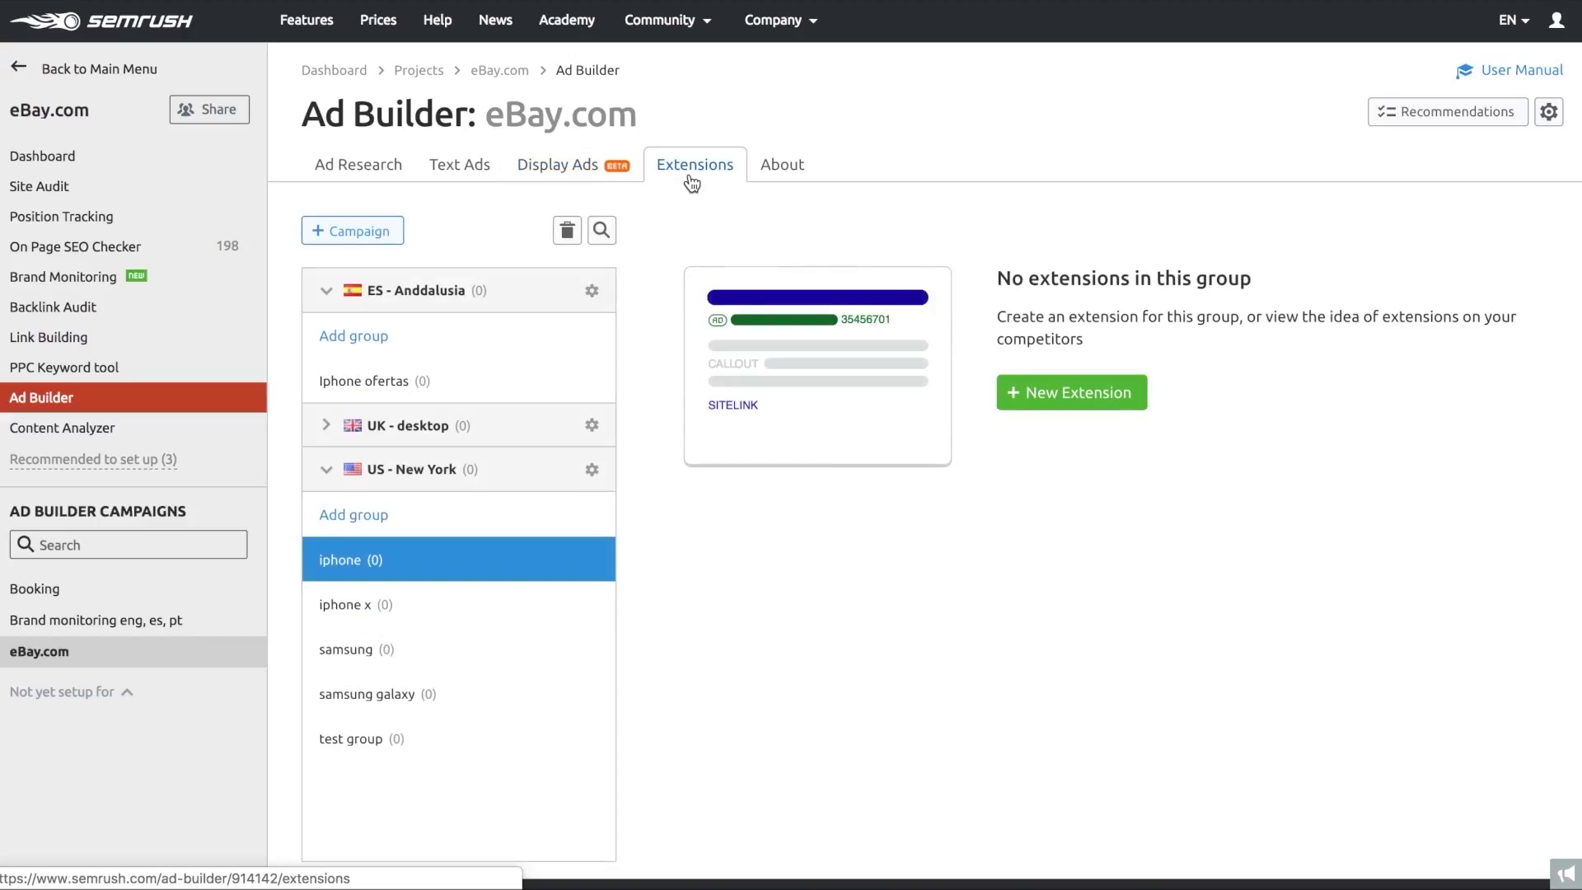
left_click(1125, 411)
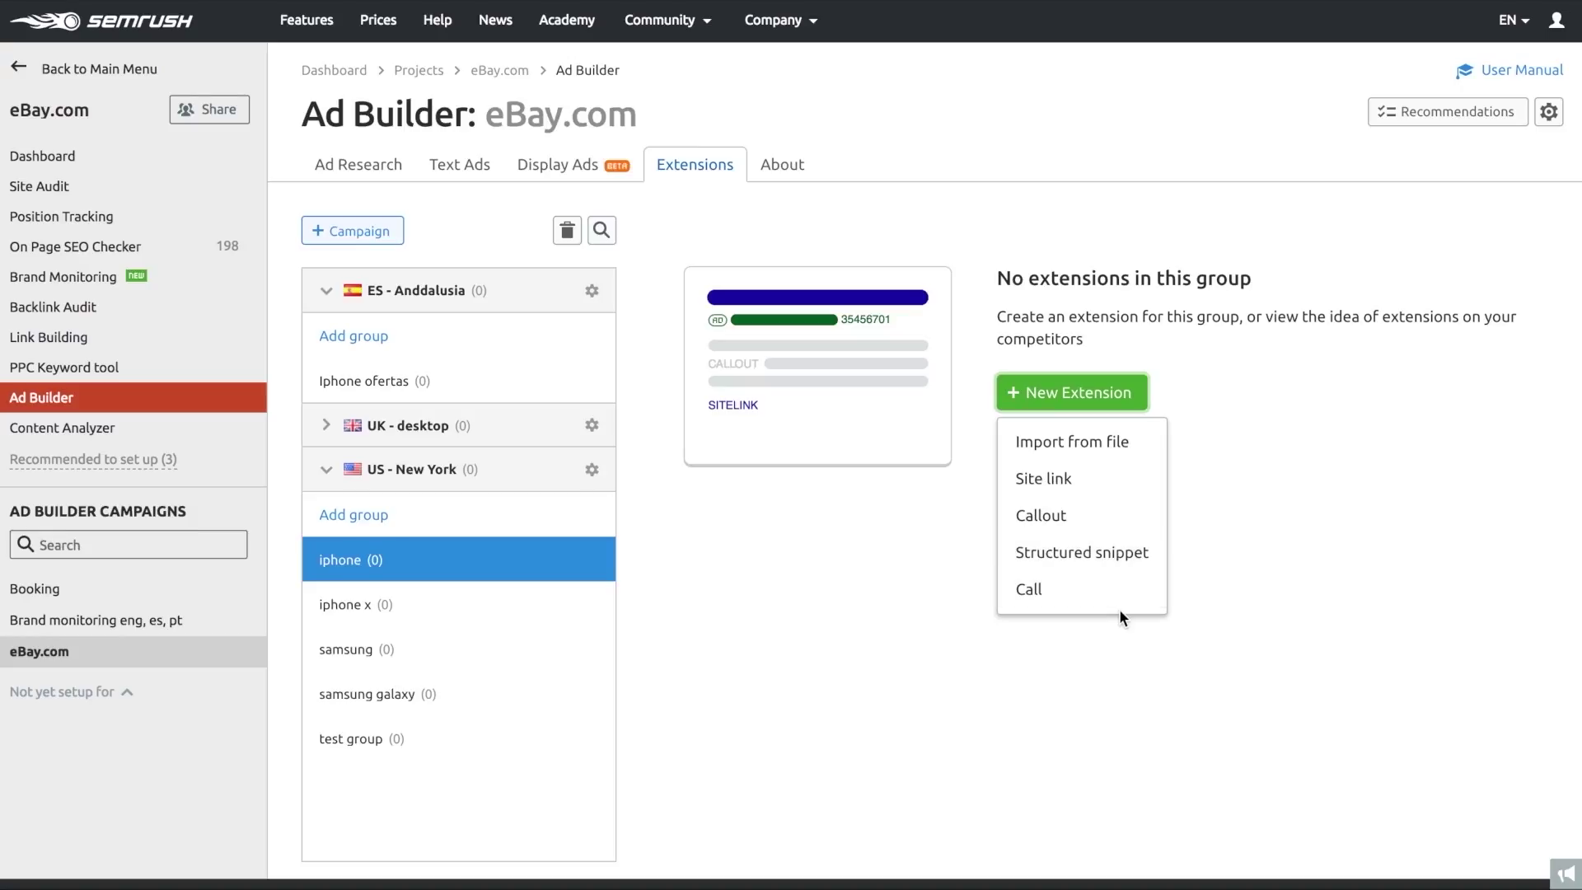
left_click(1289, 590)
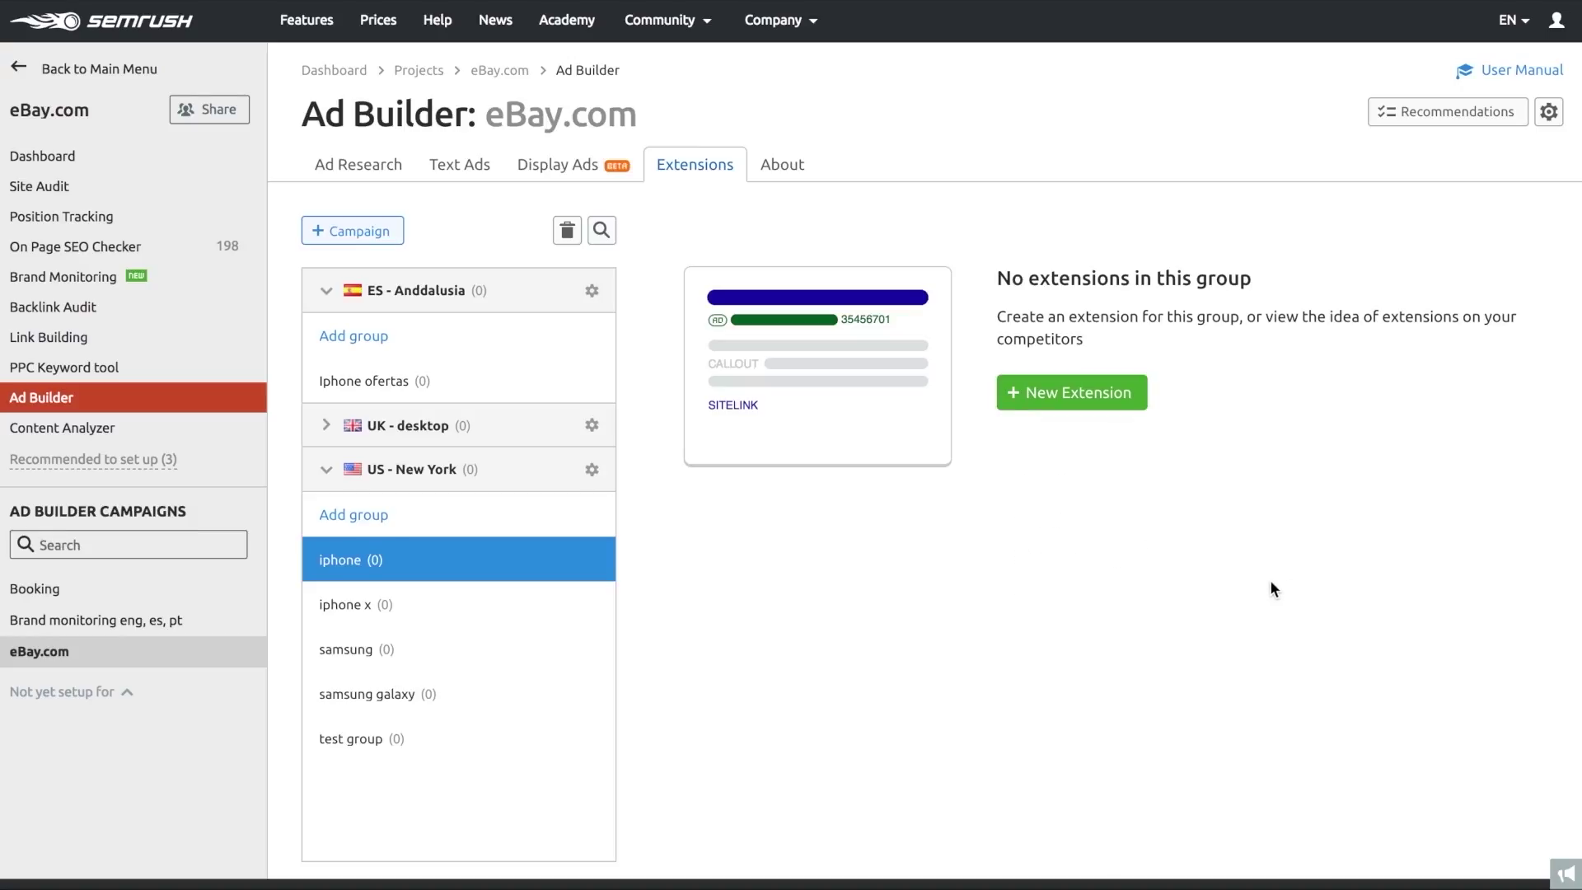
left_click(461, 175)
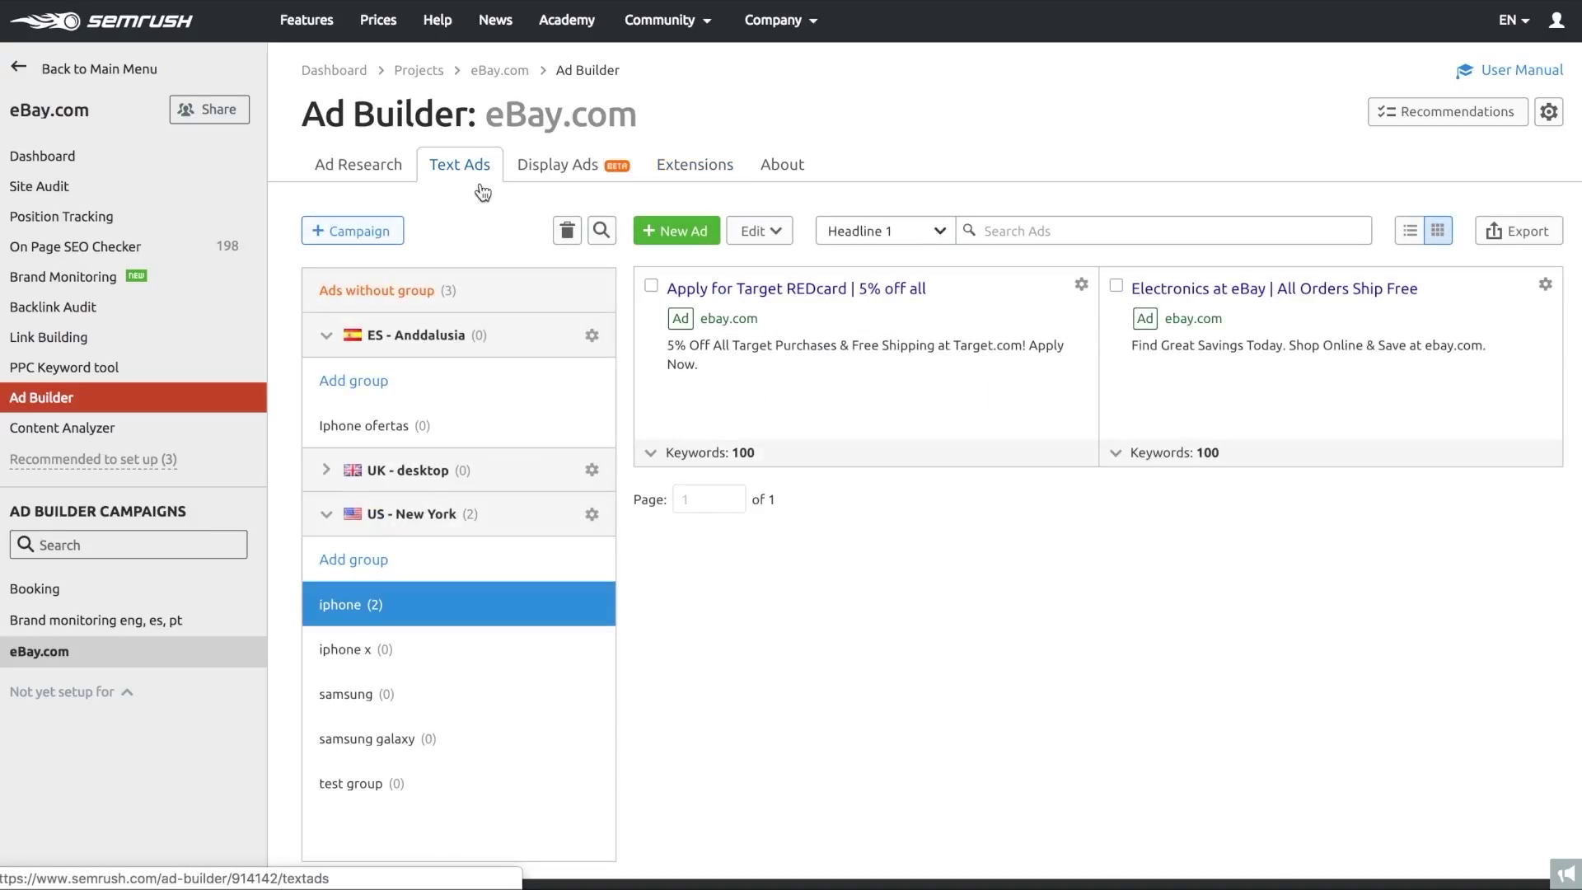
- Select the second ad and set the export group to iphone, then close the export options
left_click(1116, 286)
left_click(1501, 231)
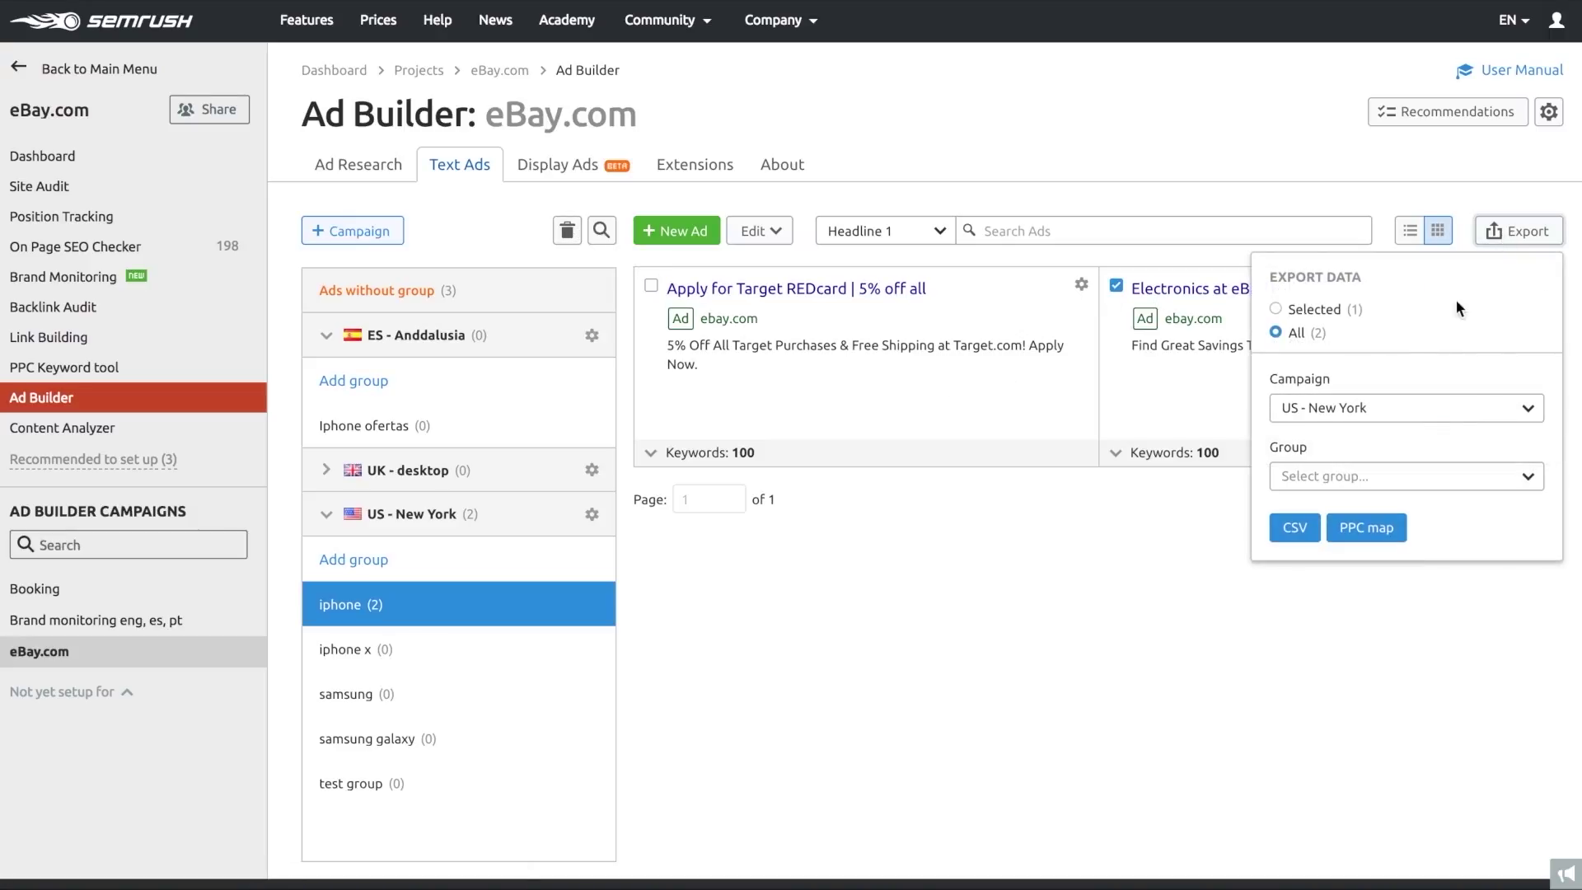
left_click(1412, 477)
left_click(1406, 596)
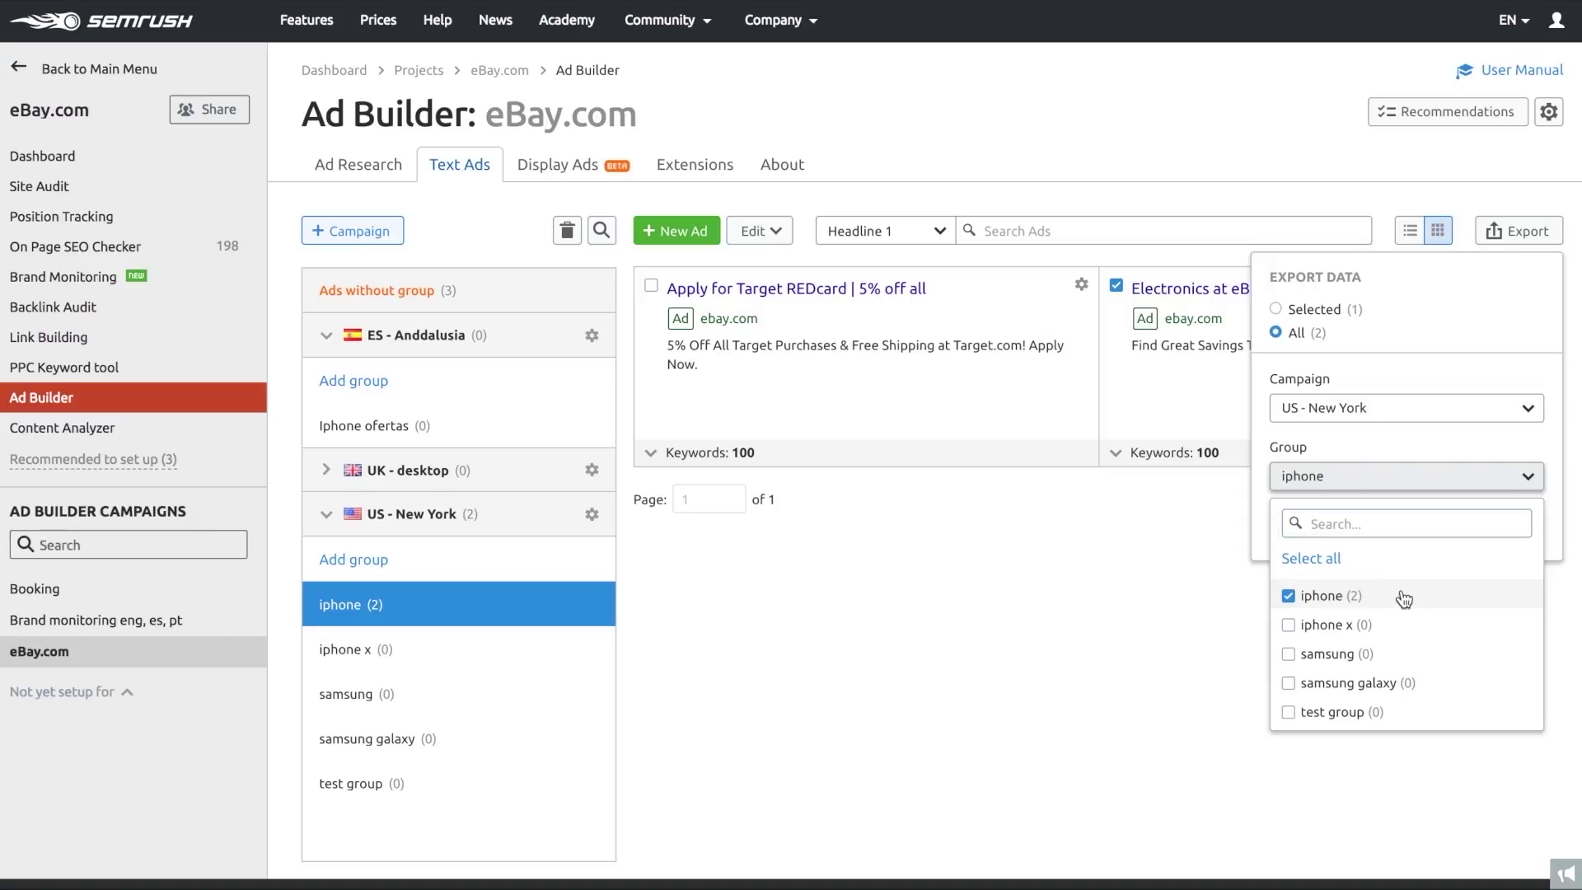
left_click(1260, 533)
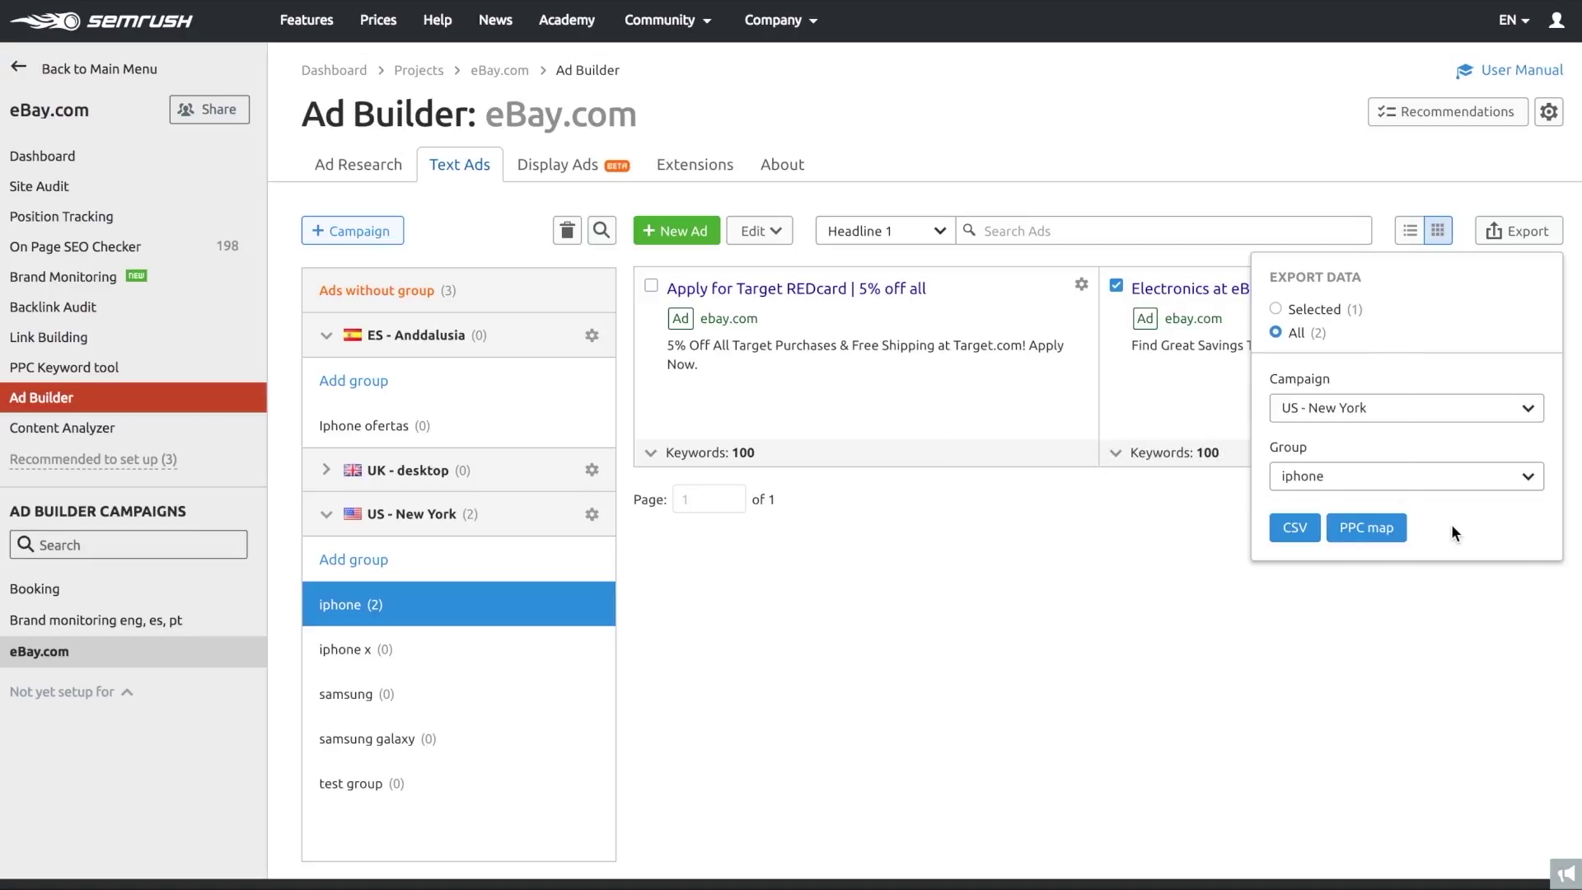
left_click(1453, 611)
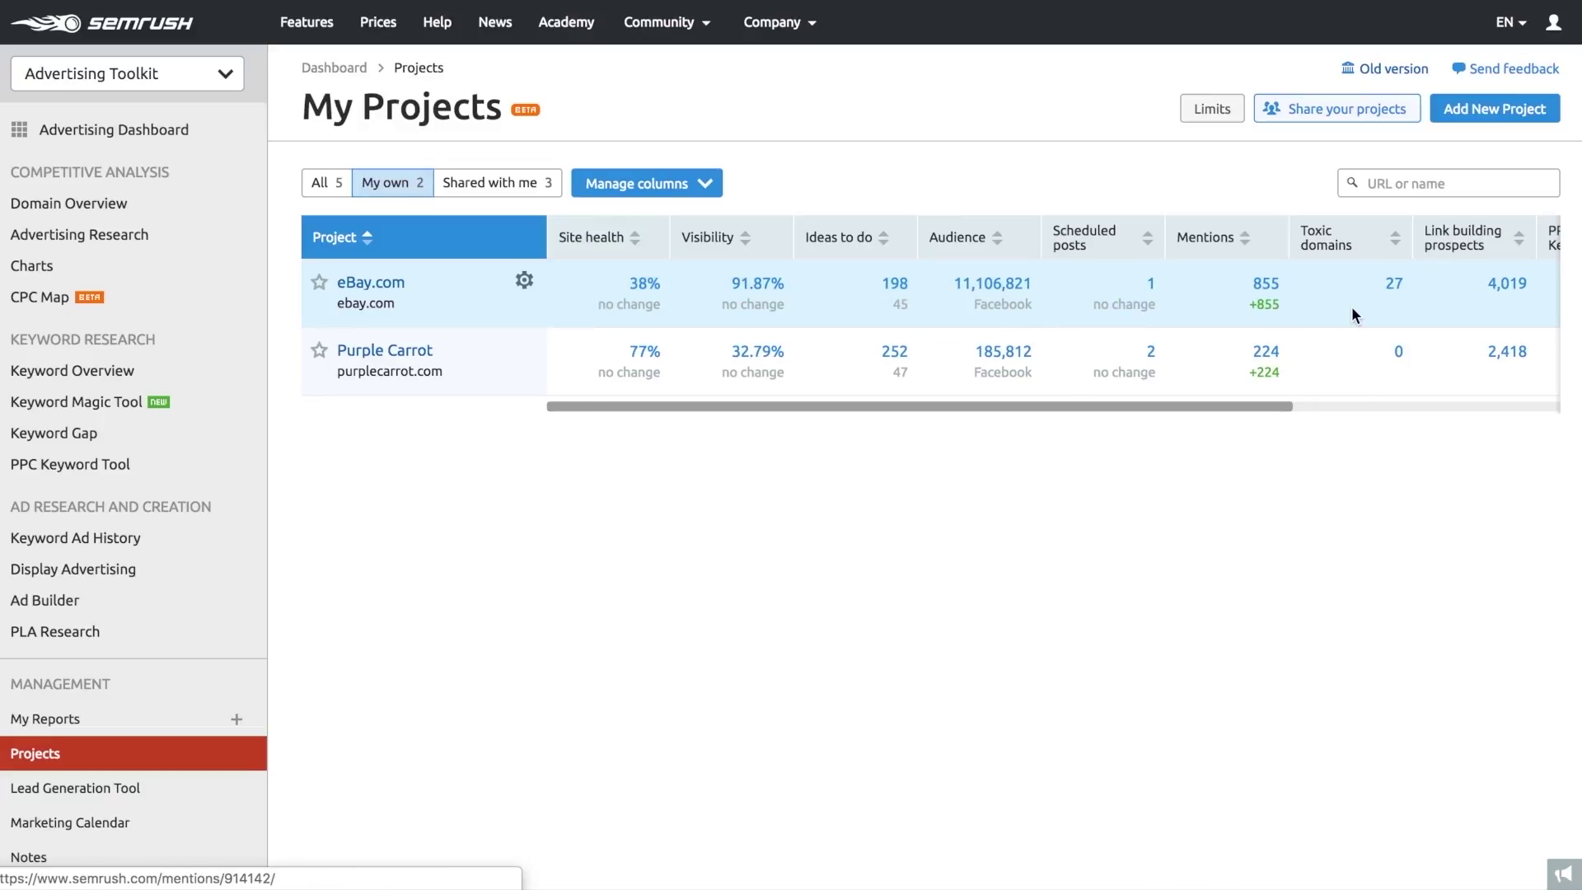
- Choose eBay.com as the project to share
scroll(1356, 311, "right", 5)
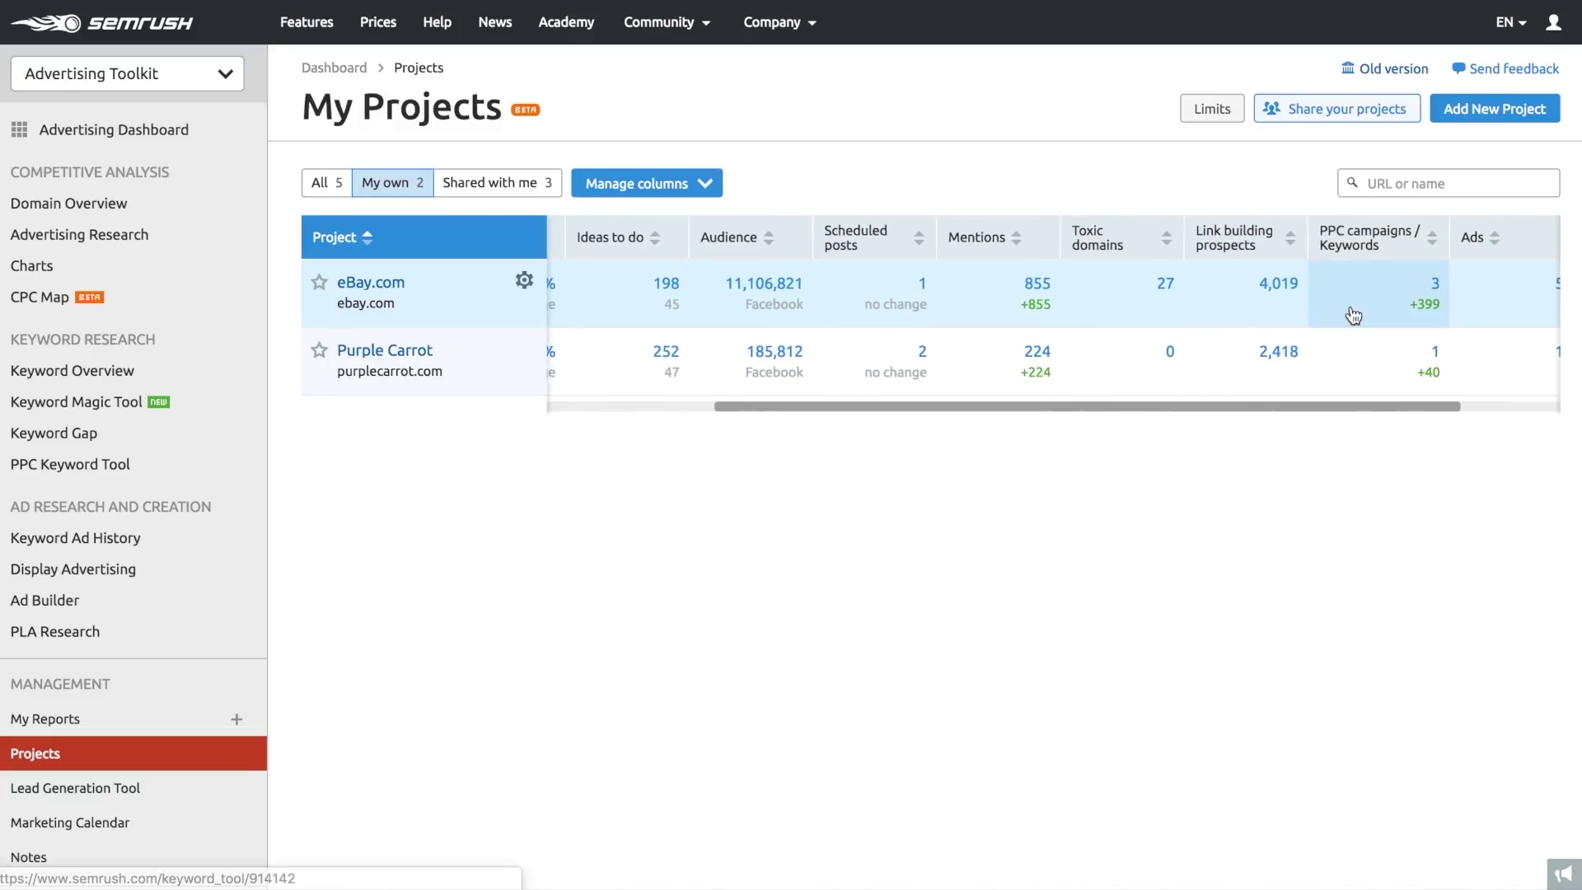
left_click(1319, 107)
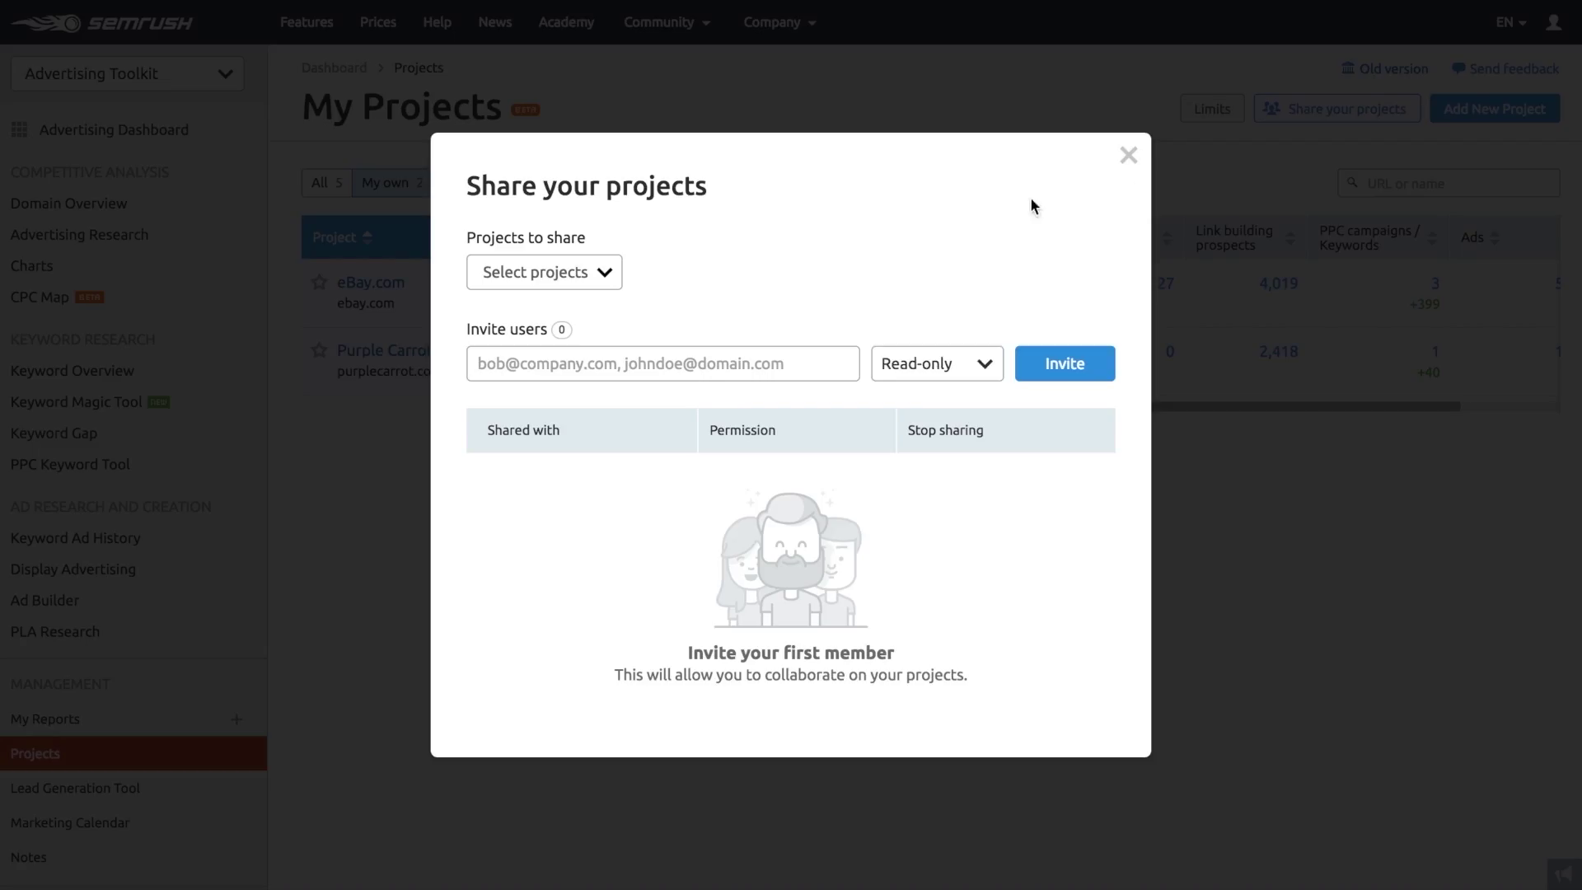
left_click(601, 269)
left_click(486, 425)
- Invite a colleague by their e-mail address with Can edit permission
left_click(689, 365)
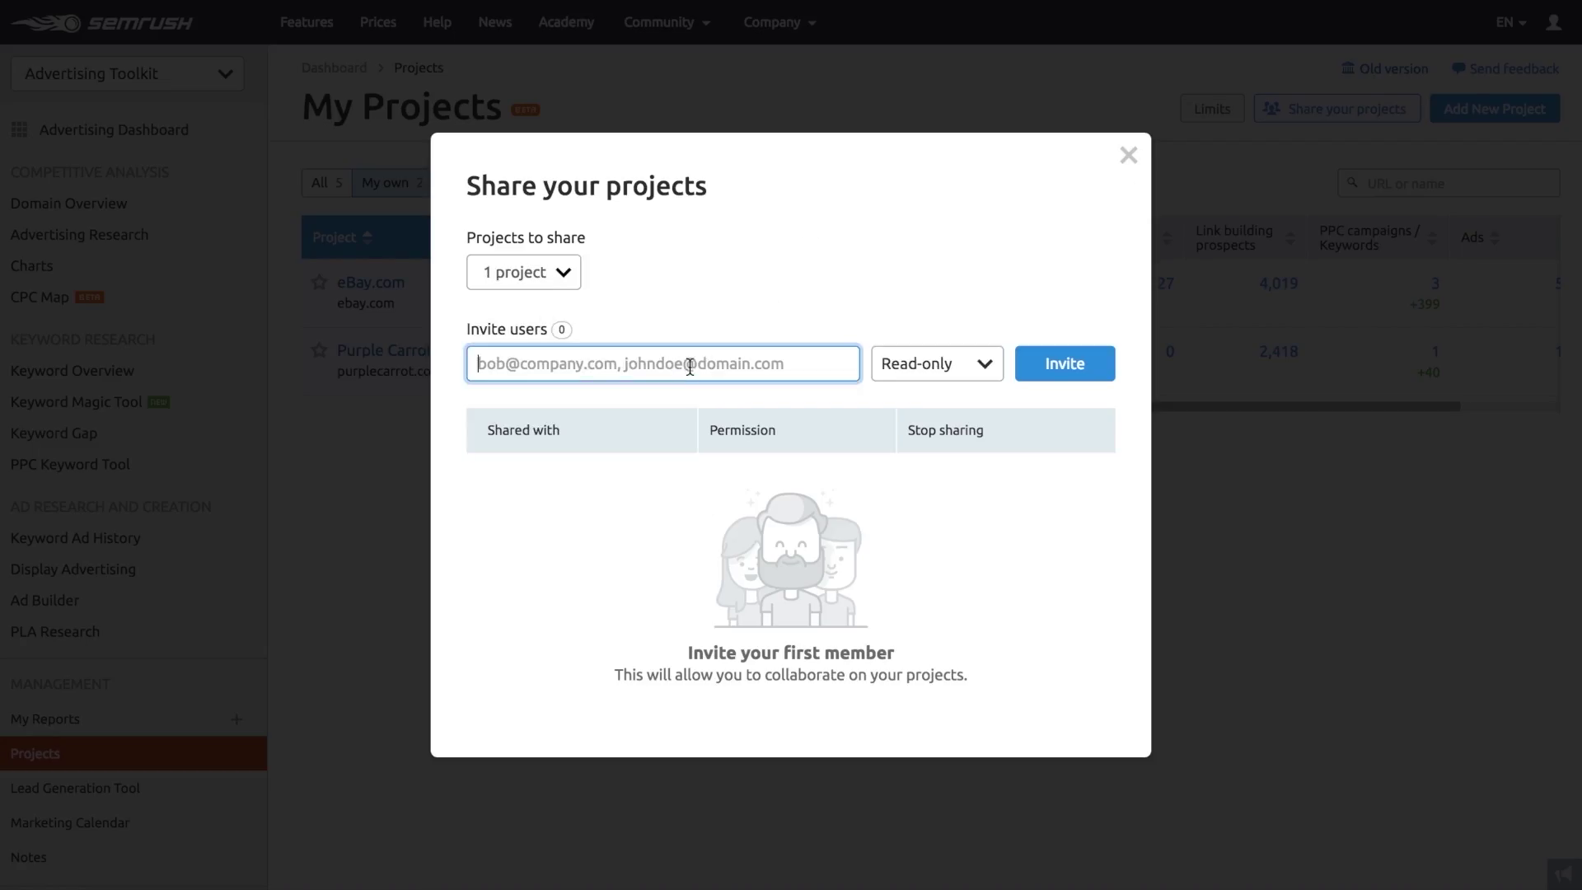
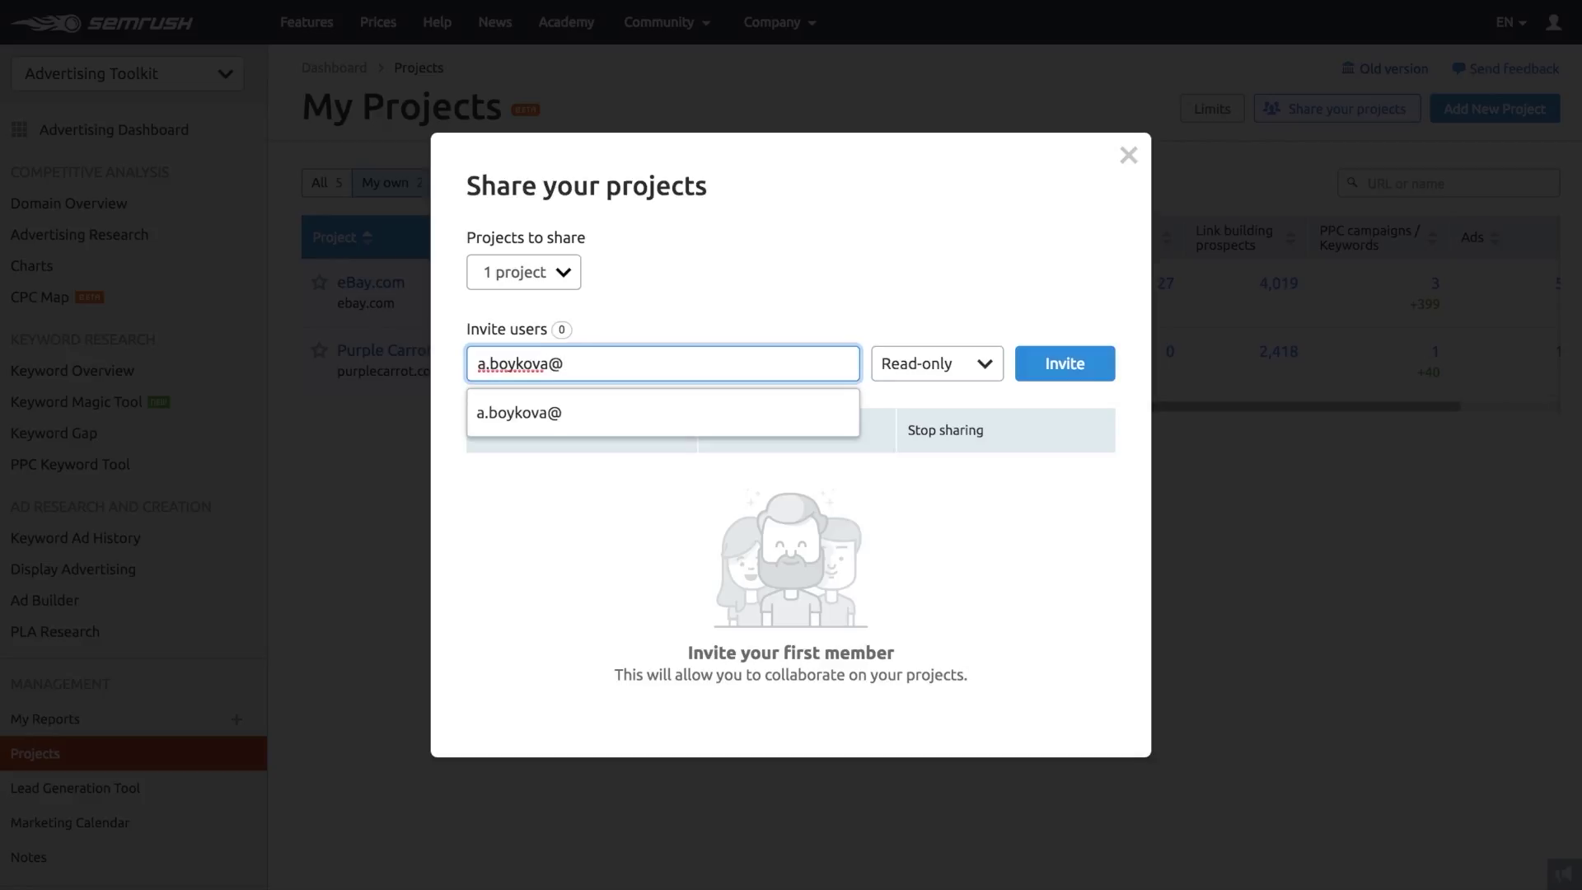
key("Return")
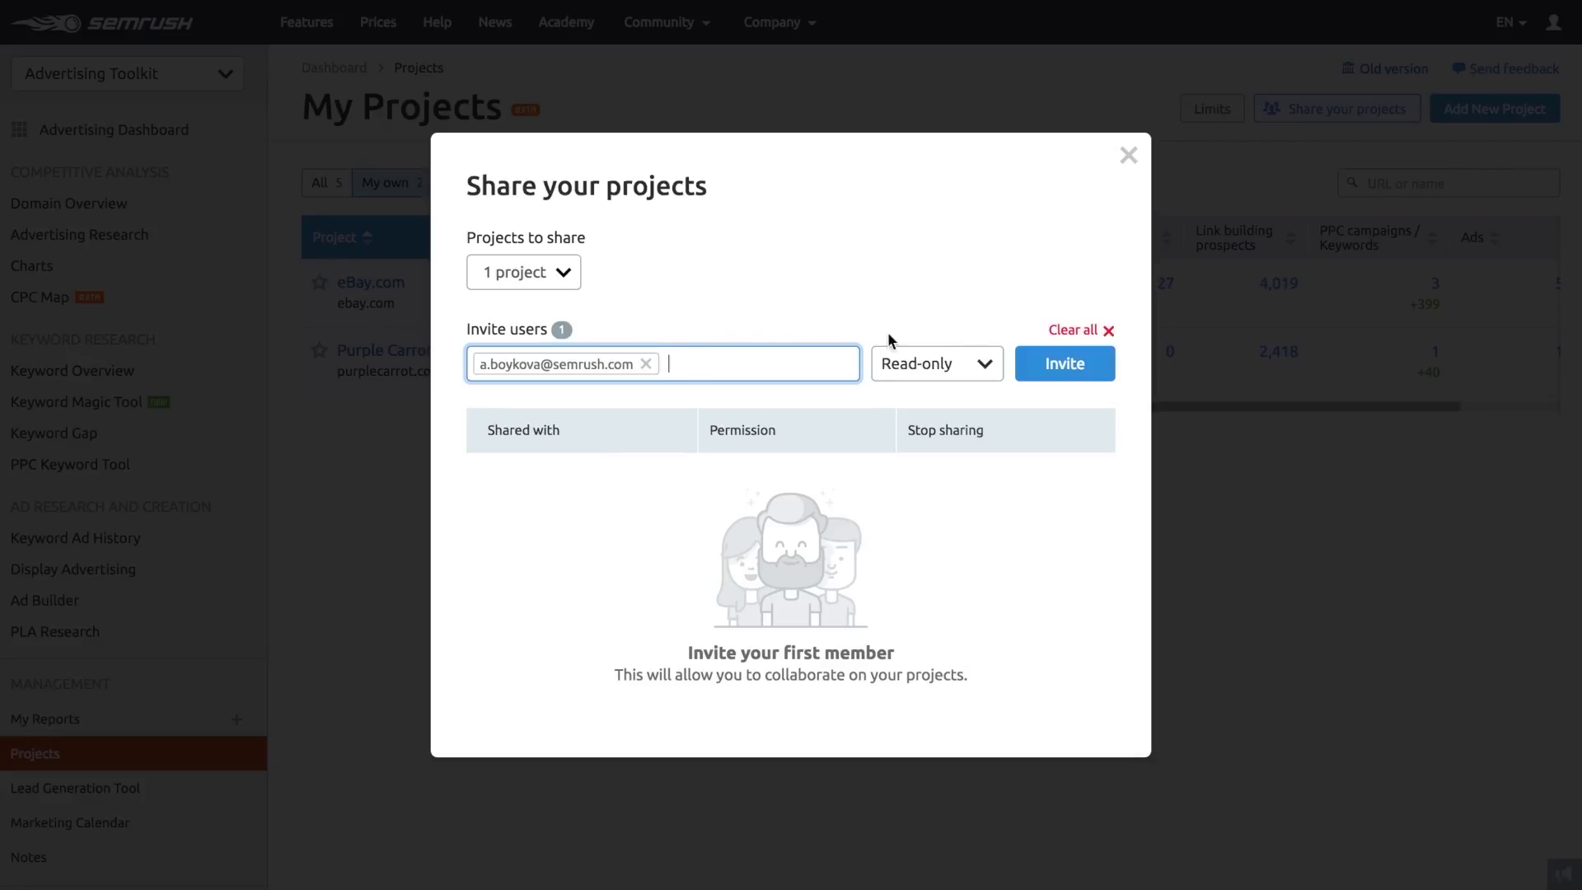
left_click(956, 364)
left_click(952, 450)
left_click(1065, 364)
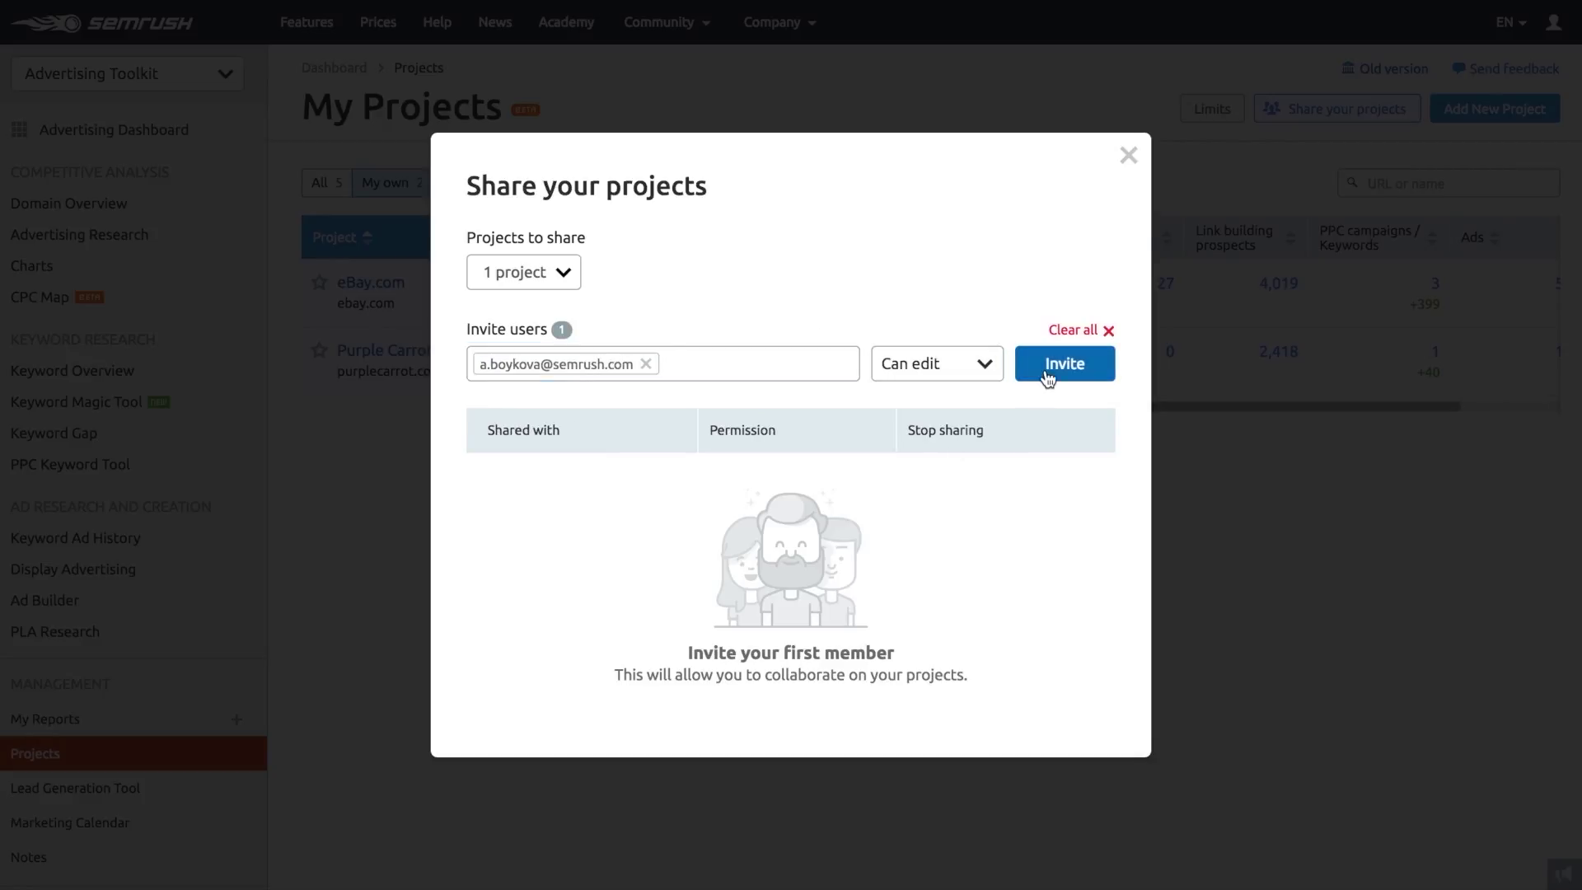
left_click(1127, 259)
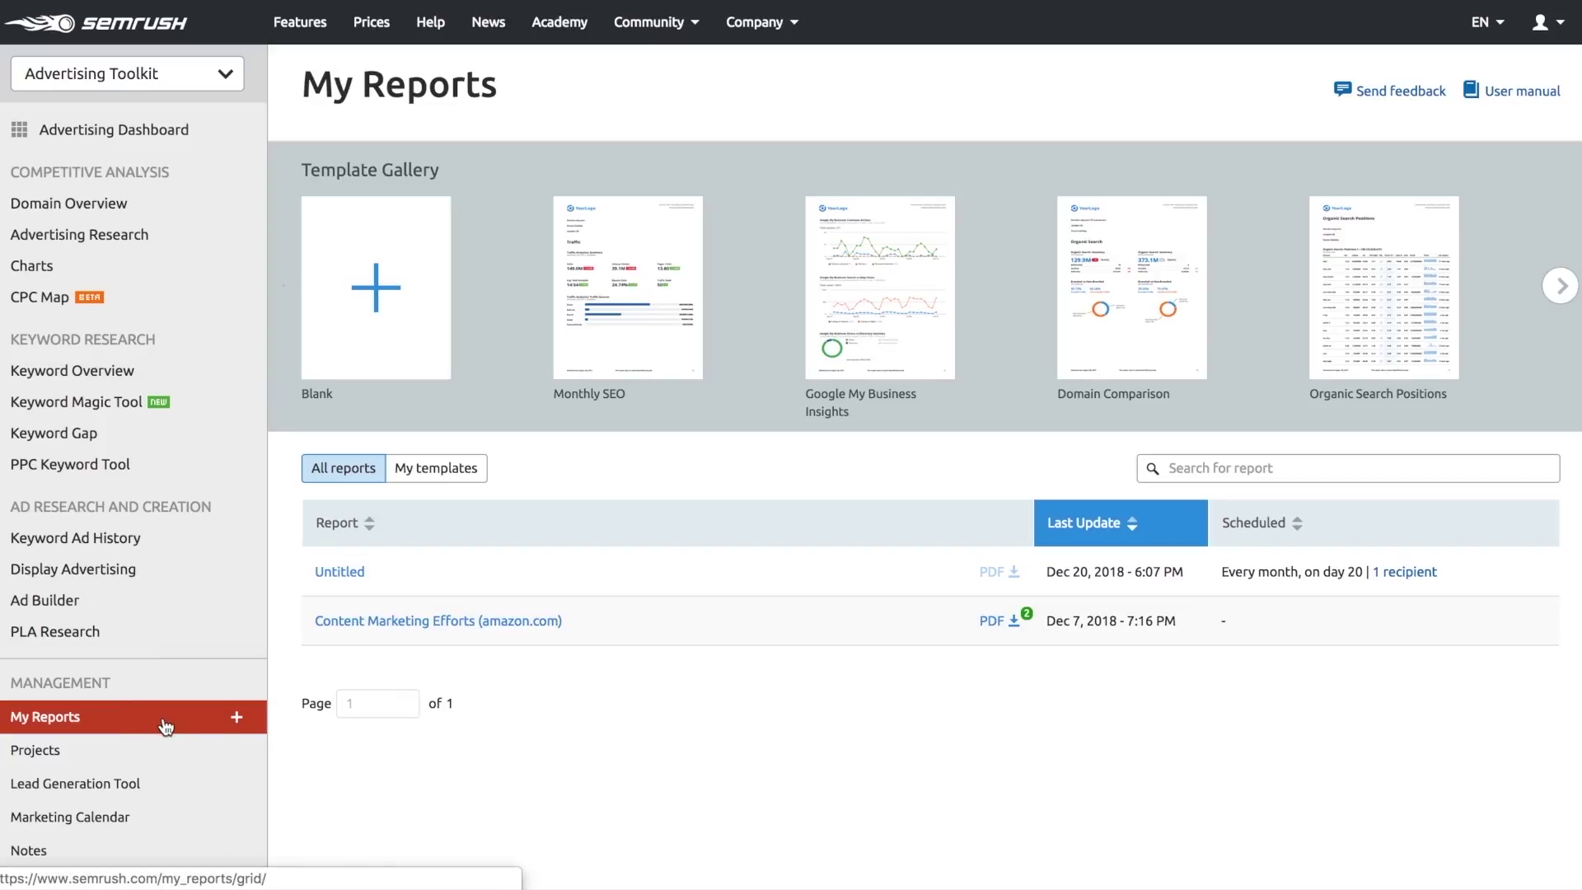
- Create a blank PDF report, keeping the current Semrush logo
left_click(235, 724)
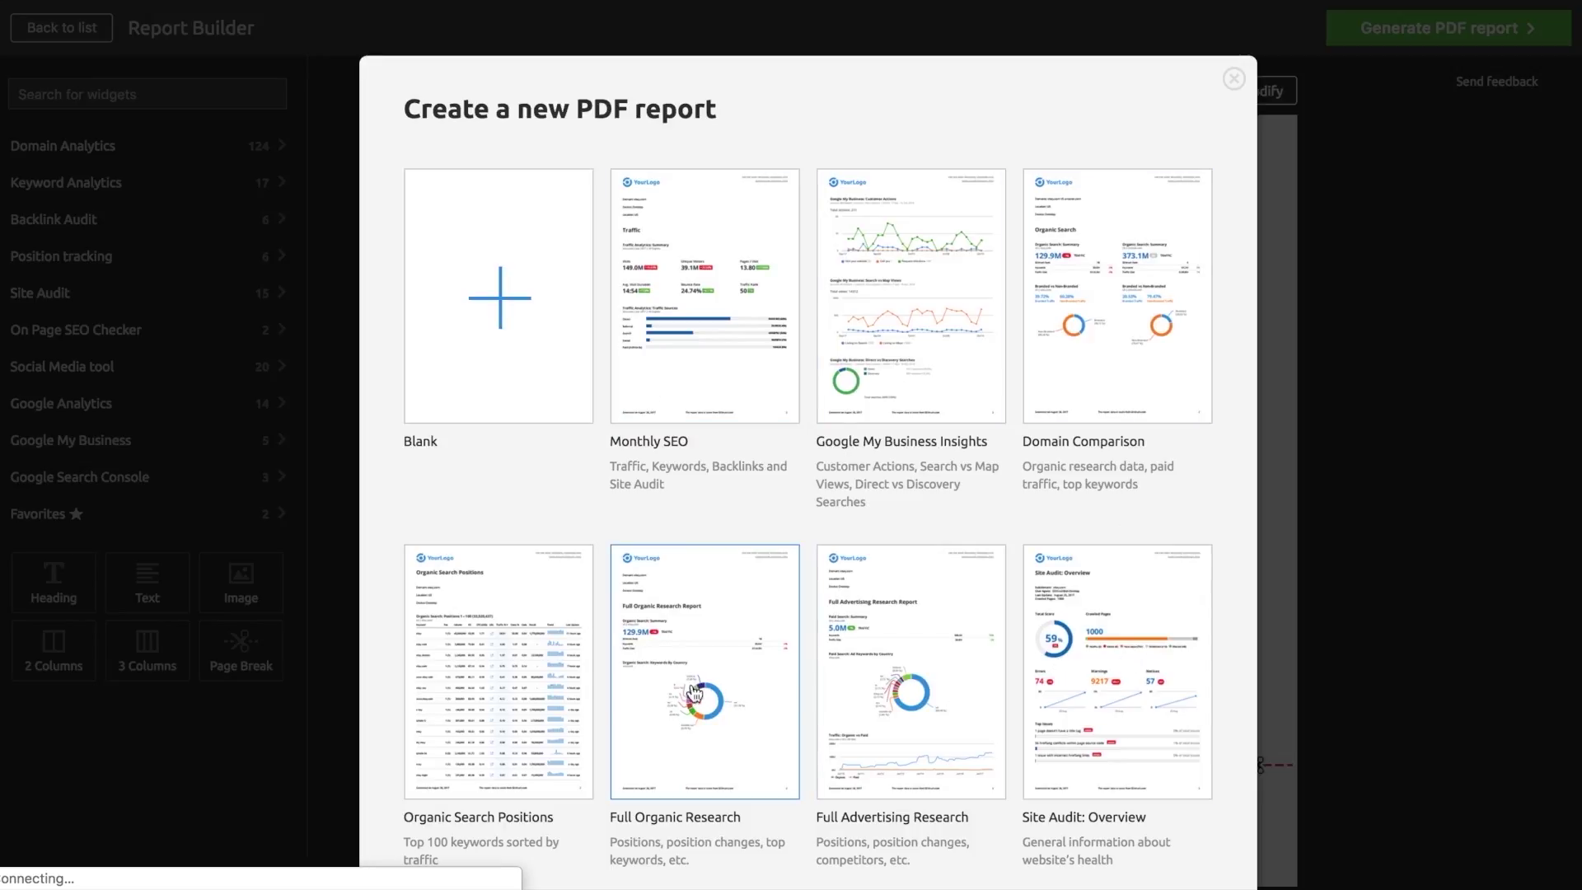
left_click(508, 347)
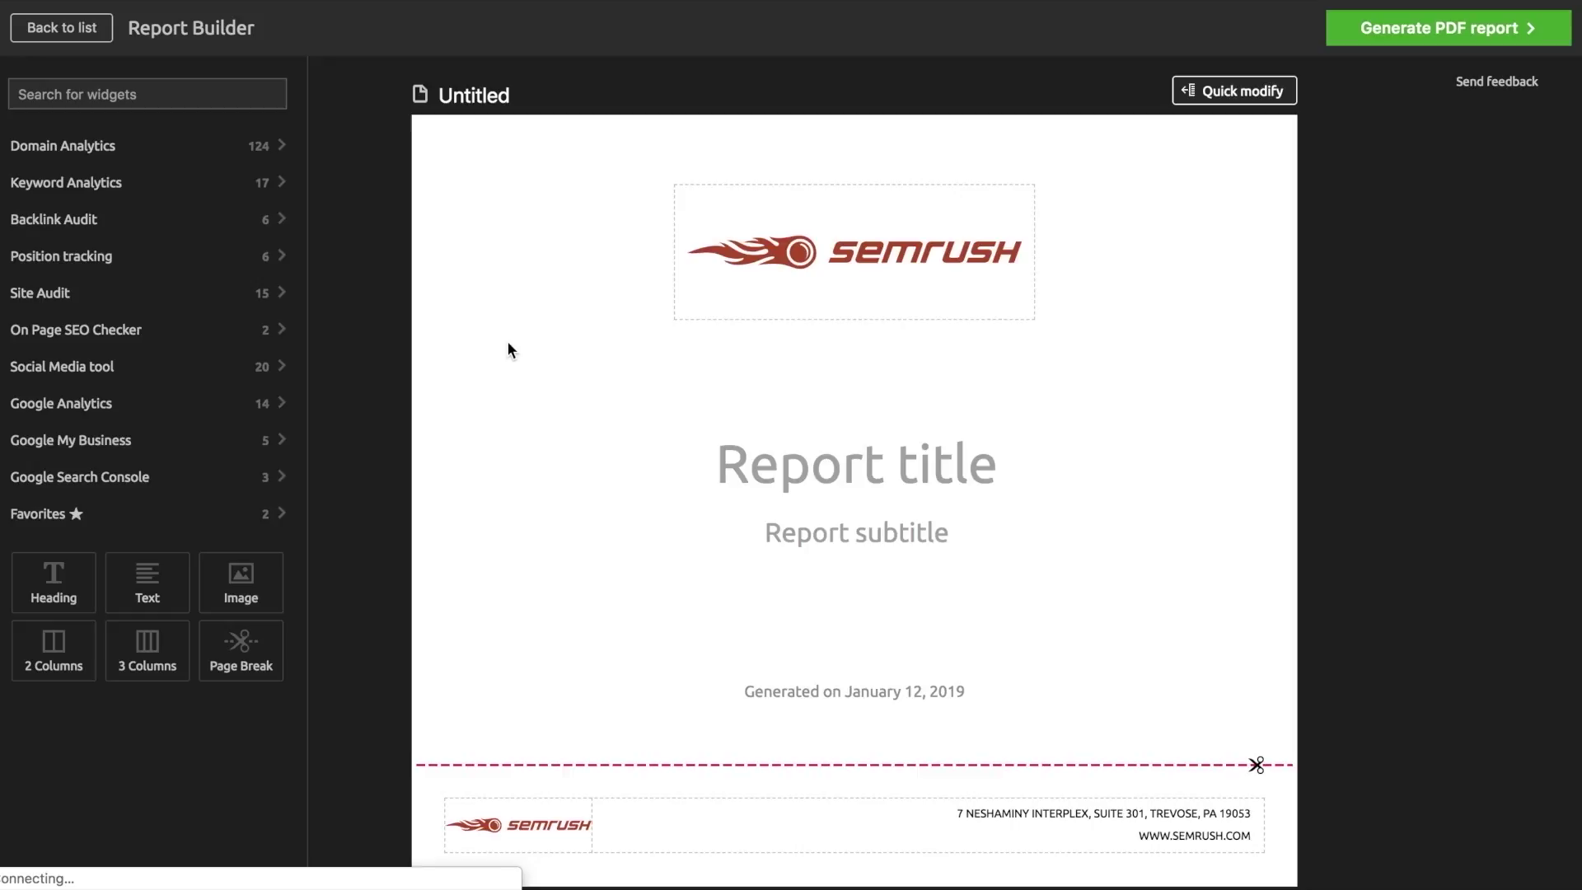
left_click(689, 201)
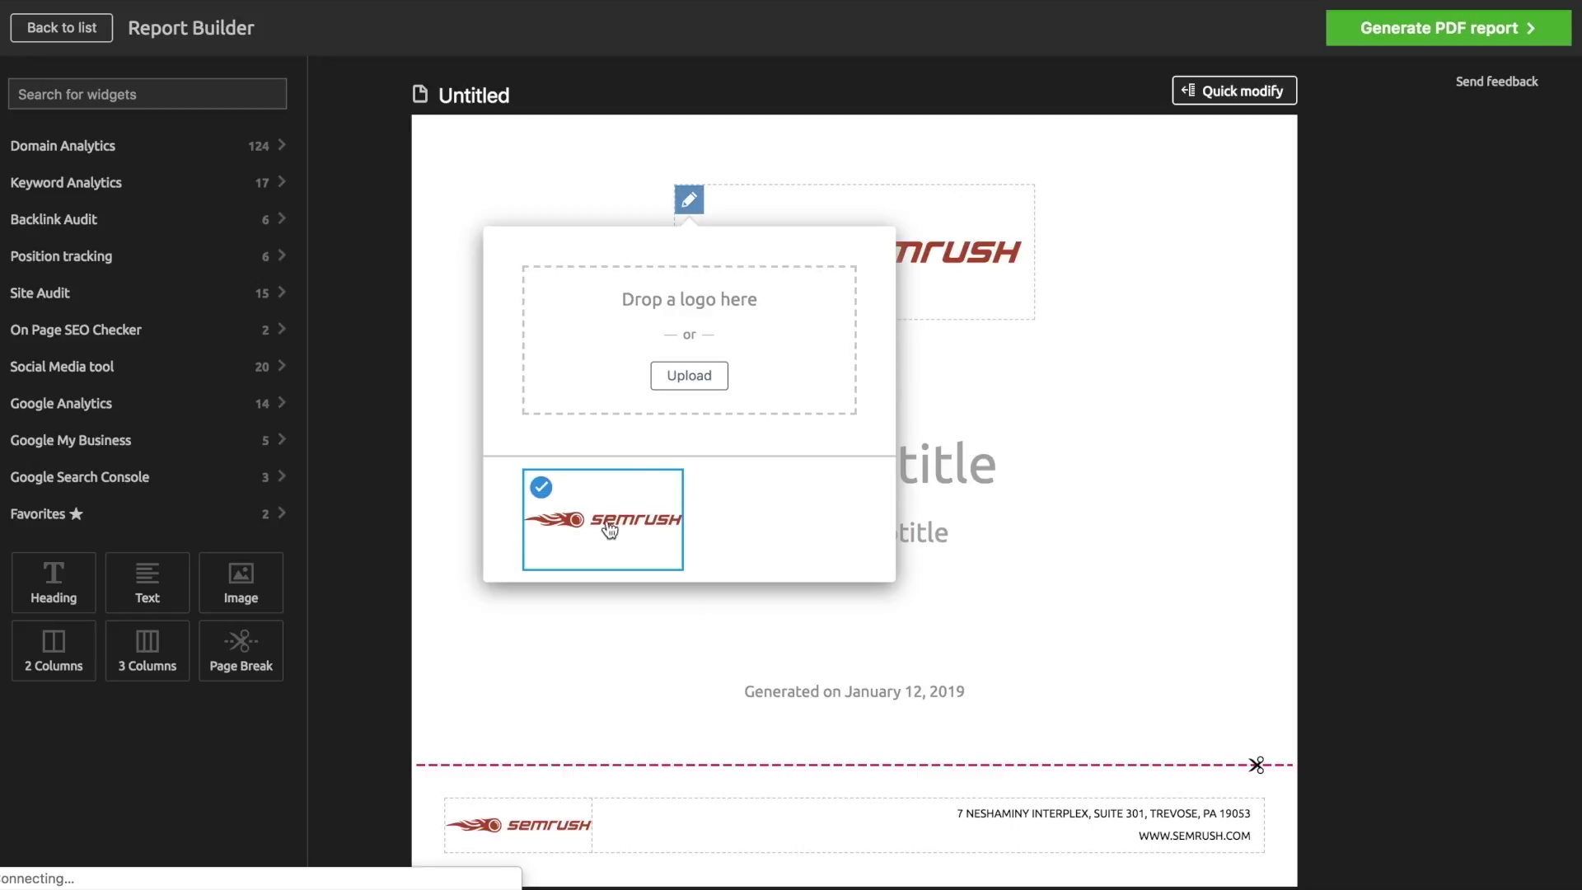
left_click(1050, 355)
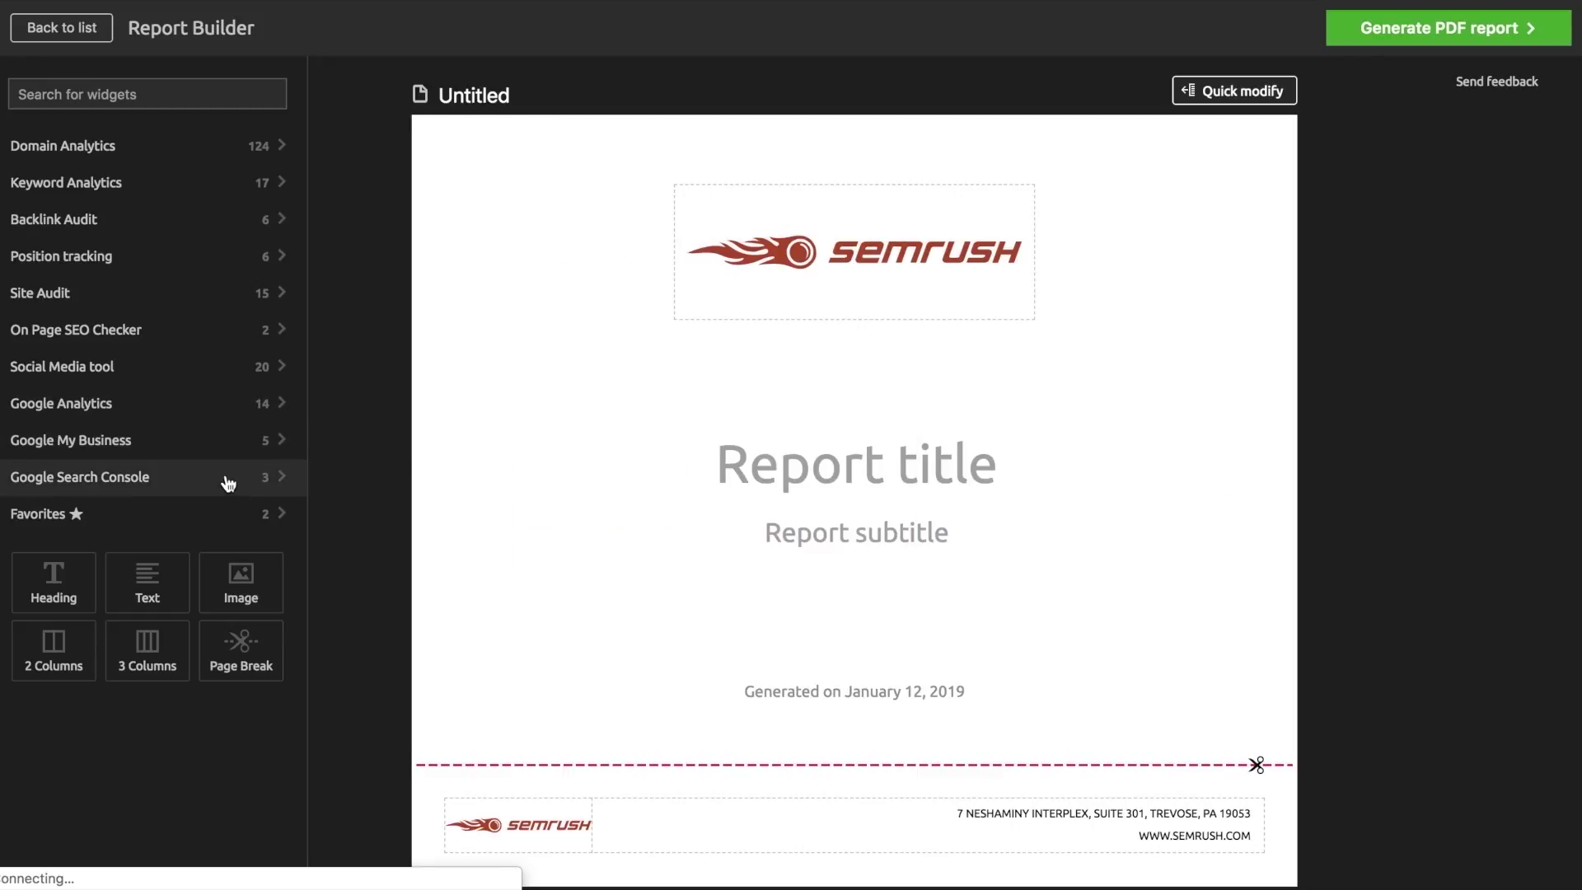
- Add and confirm the Paid Search: Ad Copies and Paid Search: Positions widgets from Favorites
left_click(214, 525)
left_click_drag(144, 549, 759, 759)
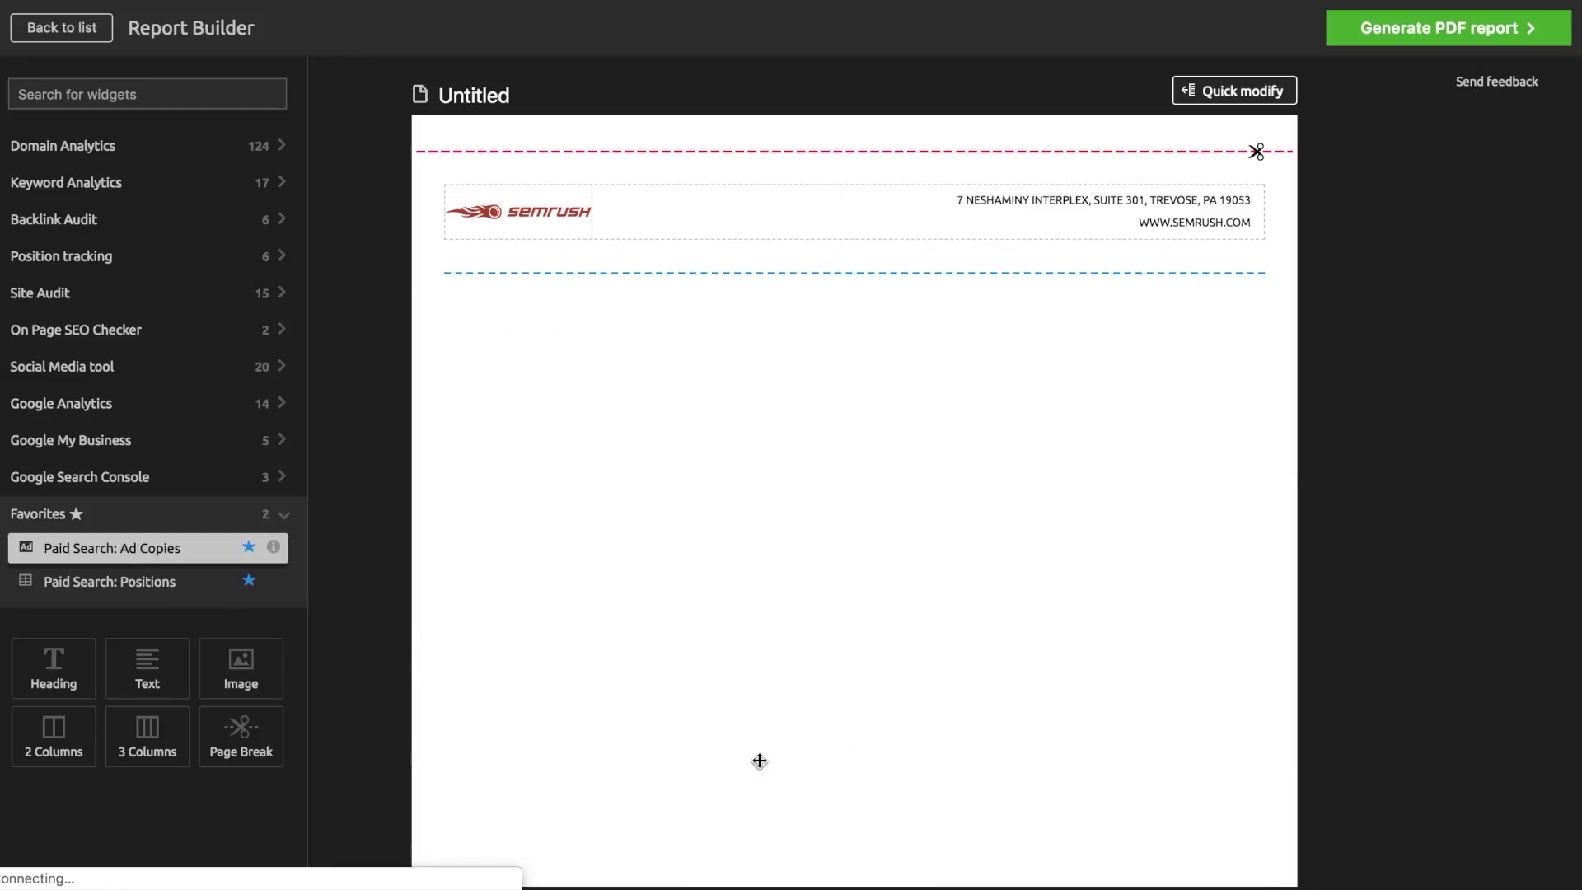
left_click_drag(154, 590, 872, 647)
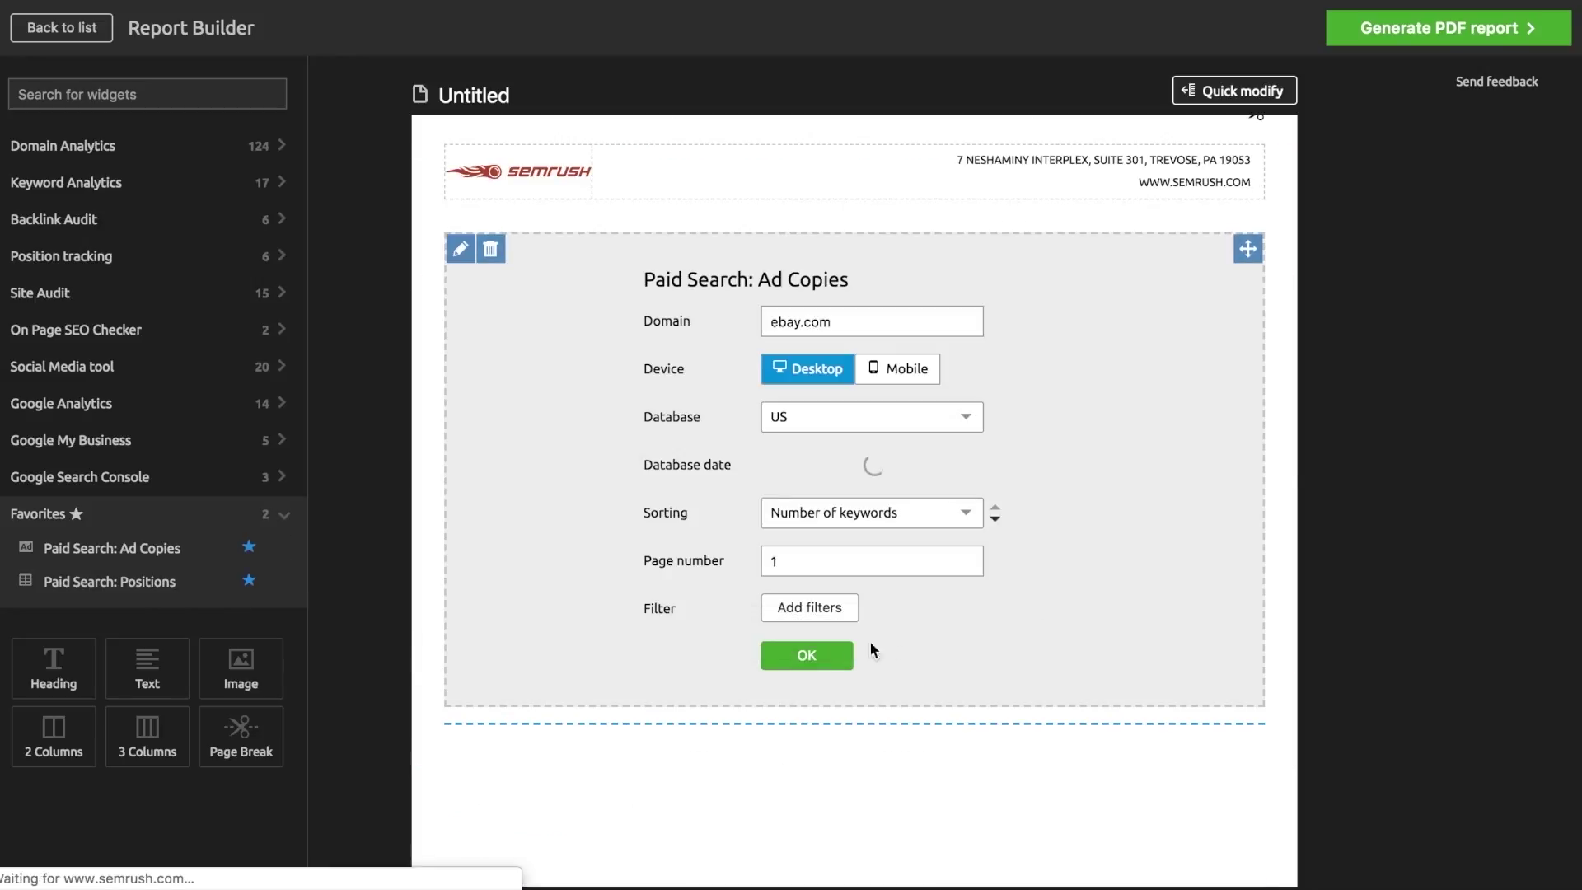
left_click(831, 663)
scroll(827, 660, "down", 3)
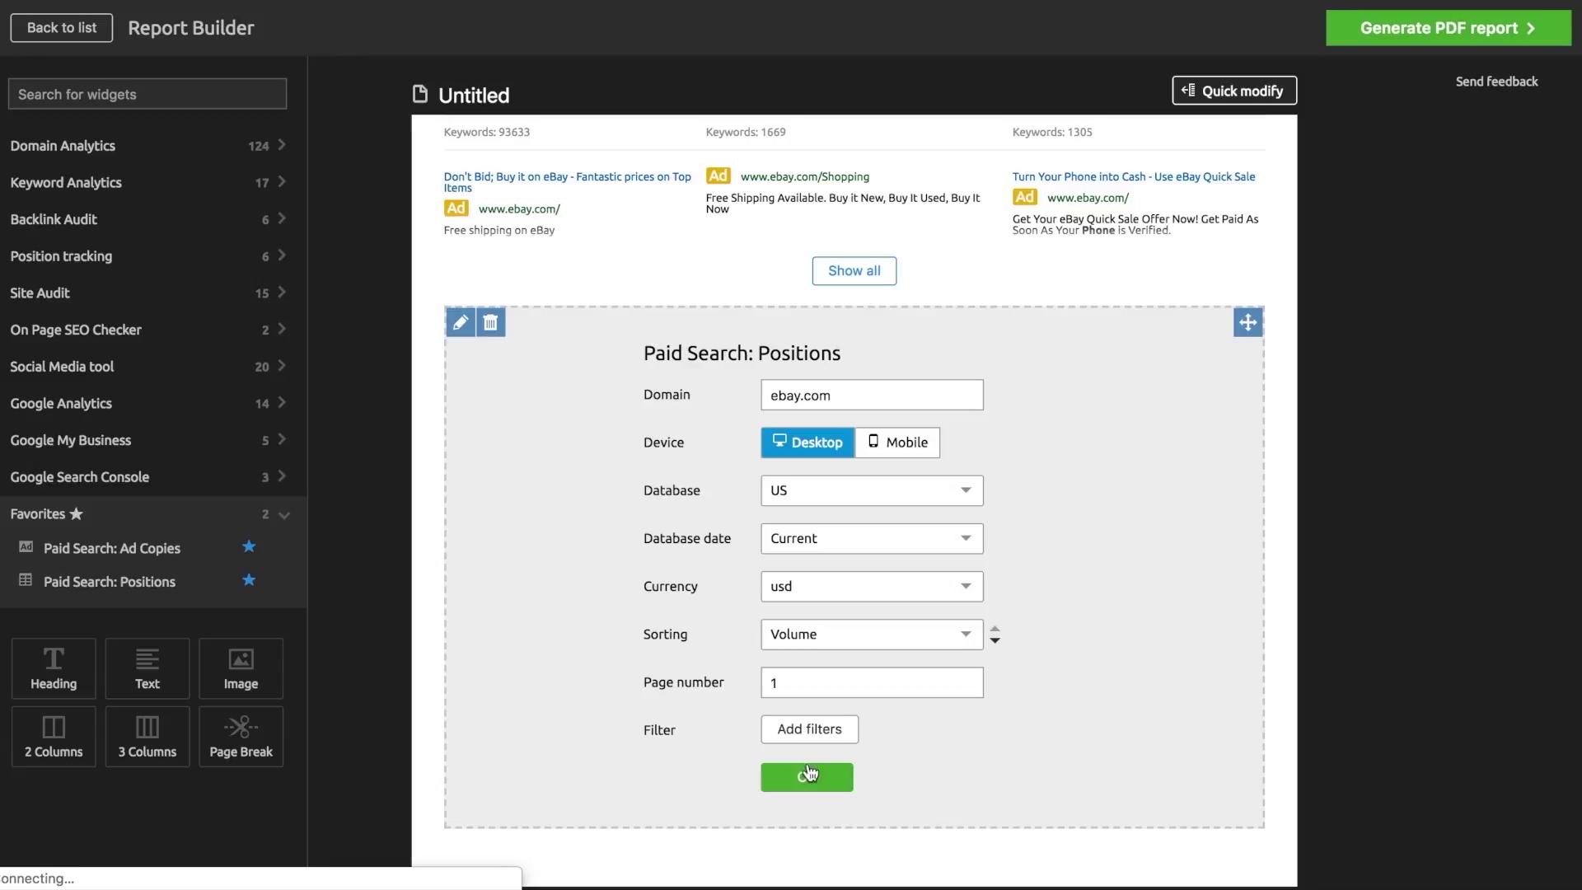
left_click(811, 670)
scroll(816, 777, "up", 6)
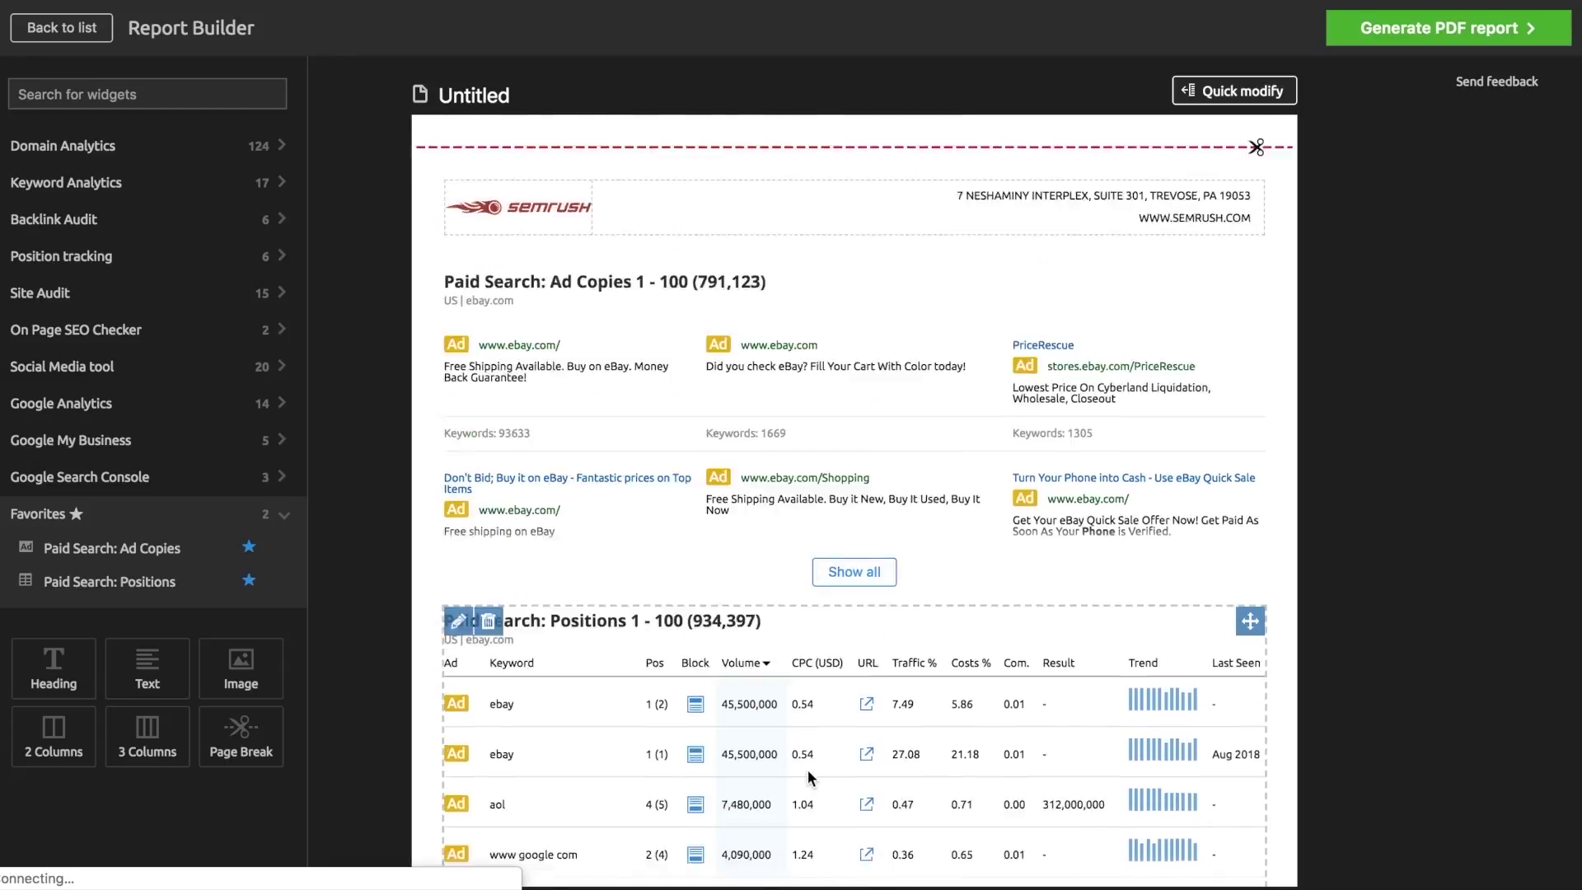
- Try the PDF e-mailing and scheduling options, leaving both turned off
left_click(1501, 39)
left_click(1168, 87)
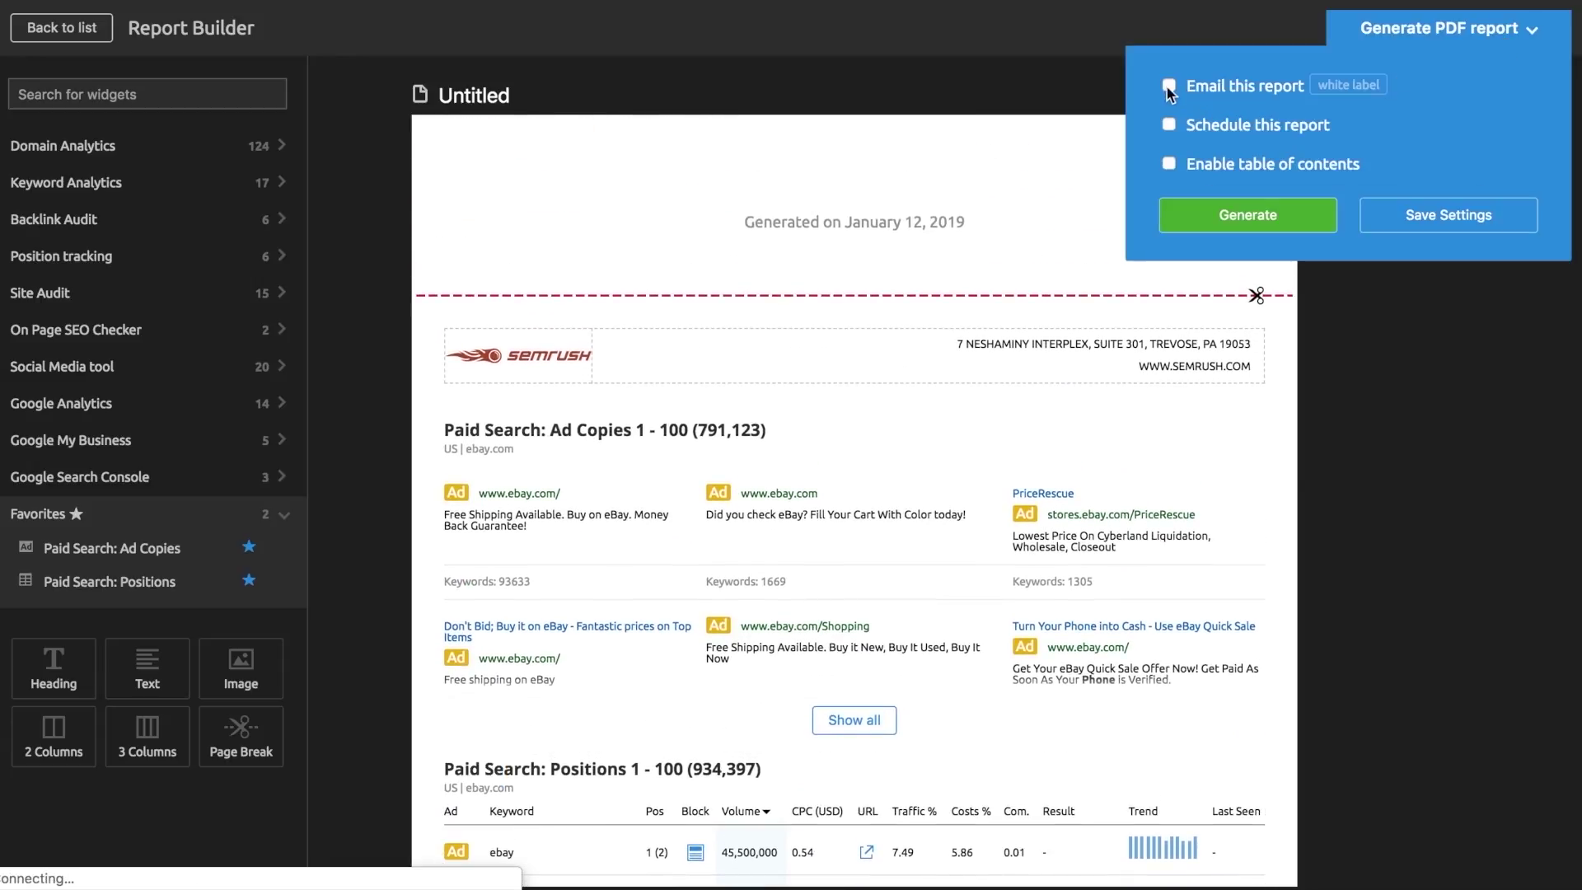
left_click(1169, 87)
left_click(1169, 126)
left_click(1169, 126)
- Create a template named 'My template' from the new Untitled report
left_click(37, 30)
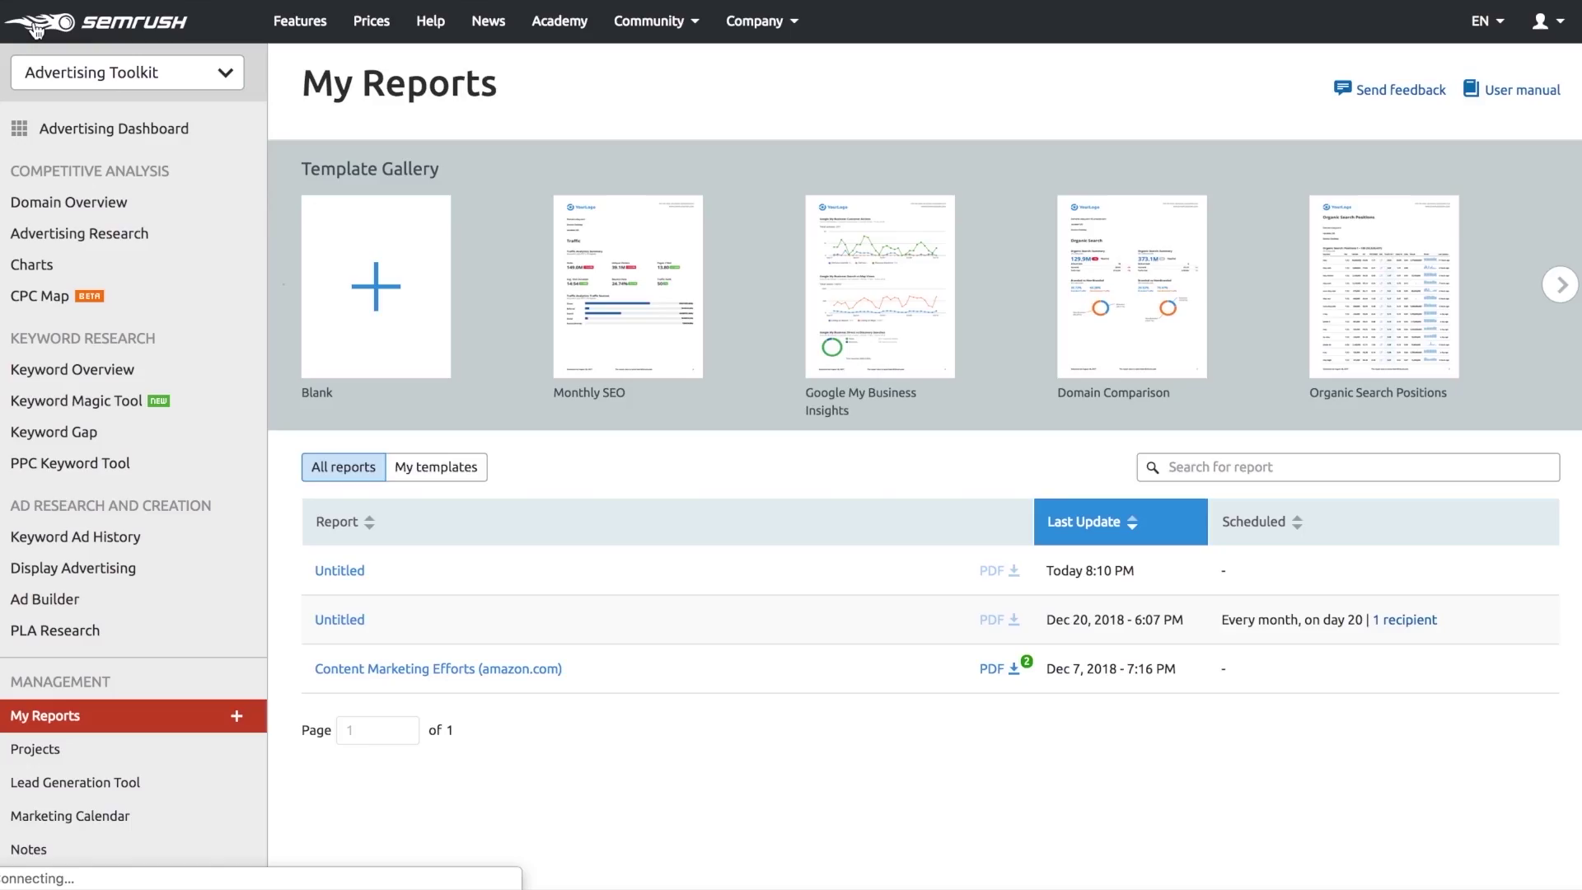
left_click(947, 569)
left_click(1040, 499)
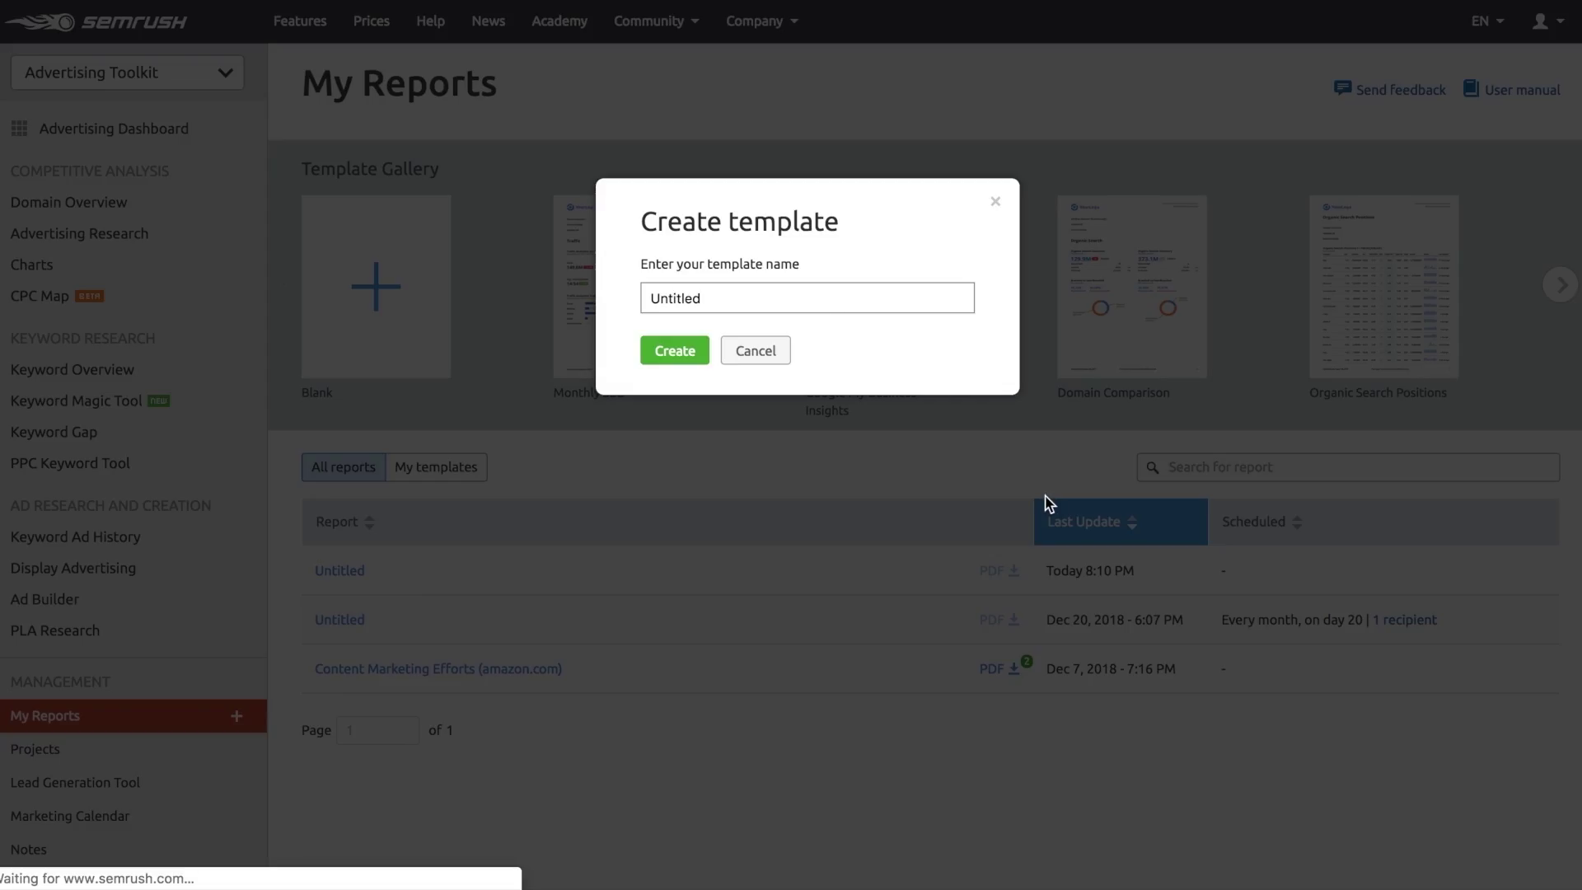
type("My template")
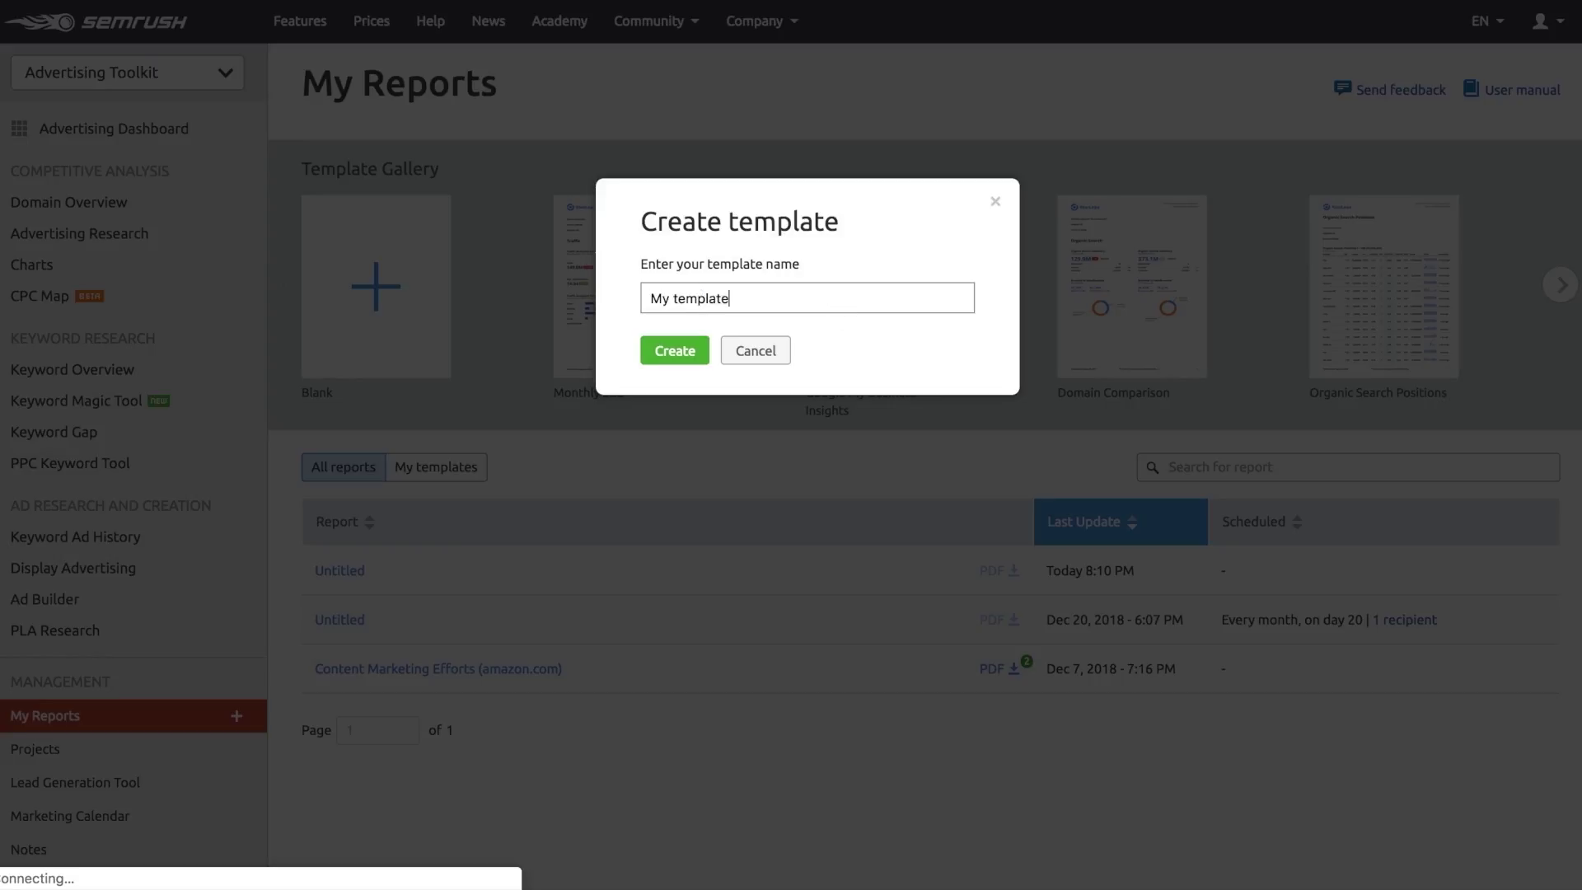